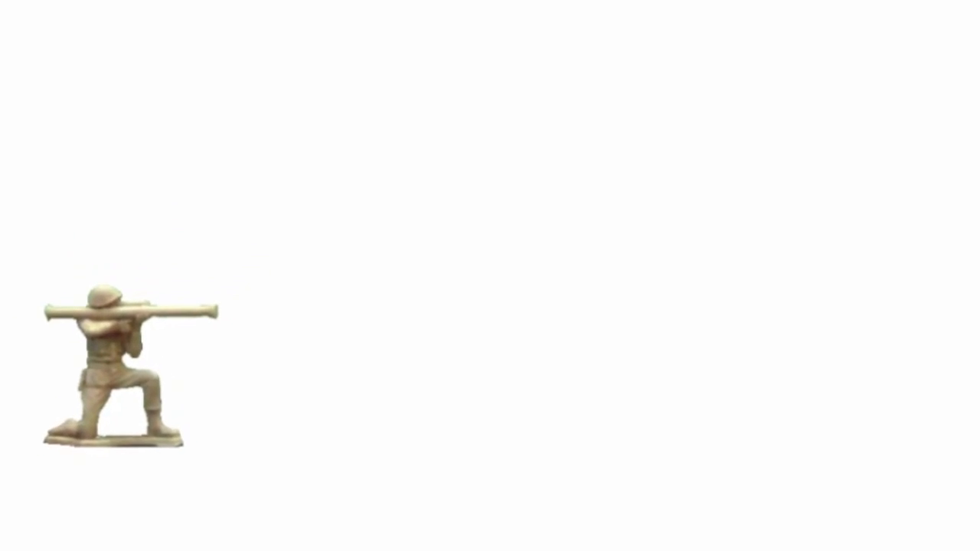
Preview bear1.gif and 009_lightsaber.gif, select the 512 width, then show the Gifs.net Free Animations page.
click(773, 6)
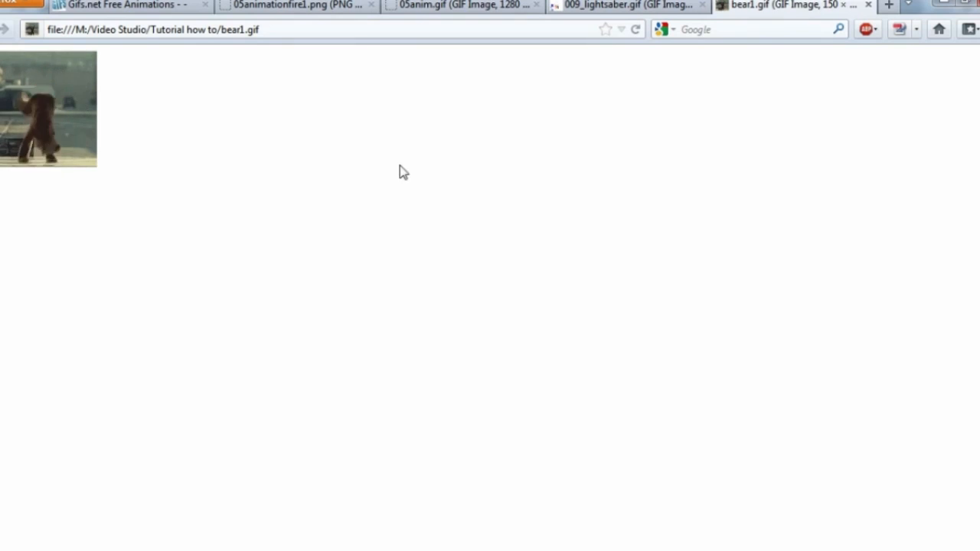
click(605, 6)
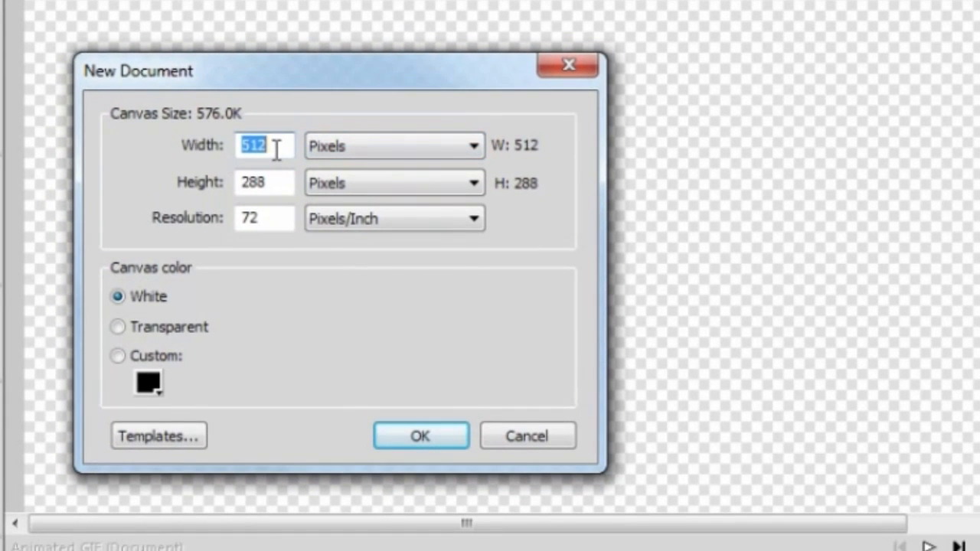
click(280, 148)
drag(260, 147, 228, 149)
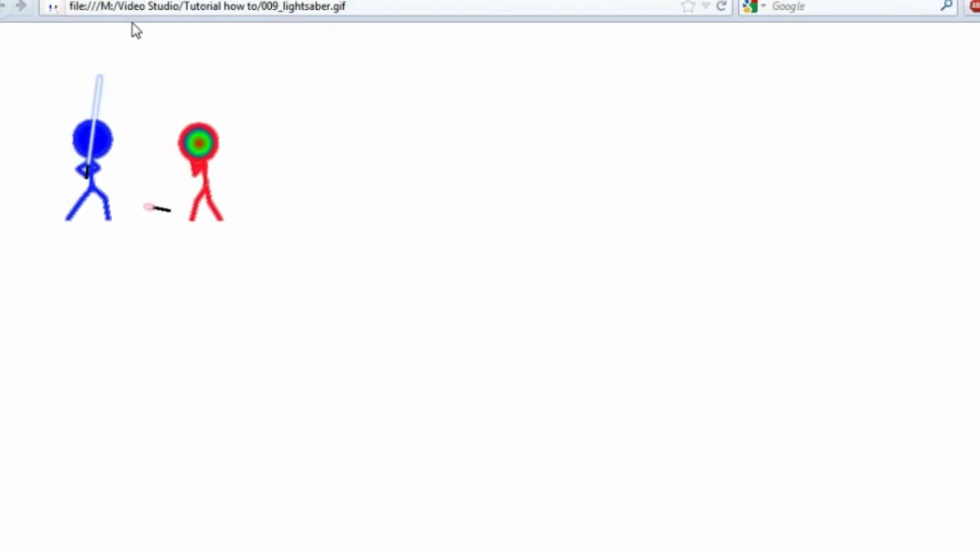
click(153, 7)
Scroll down the Gifs.net barn animals page past the bull and cow previews.
scroll(709, 329, down, 7)
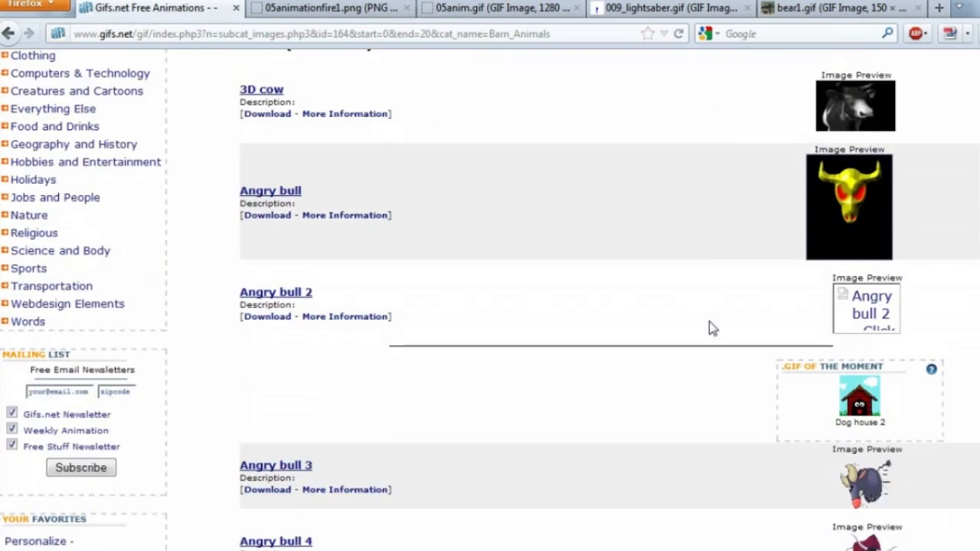
scroll(709, 328, down, 2)
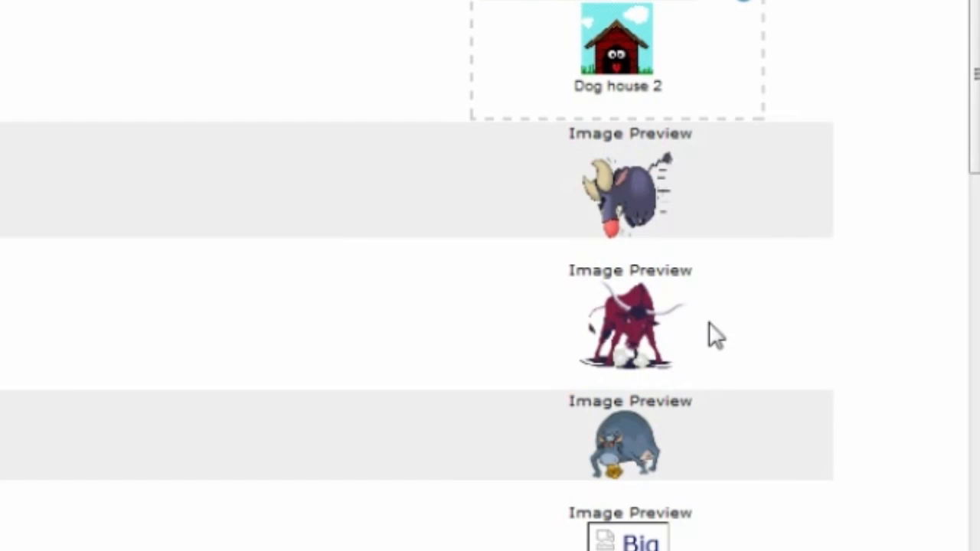
scroll(598, 352, down, 5)
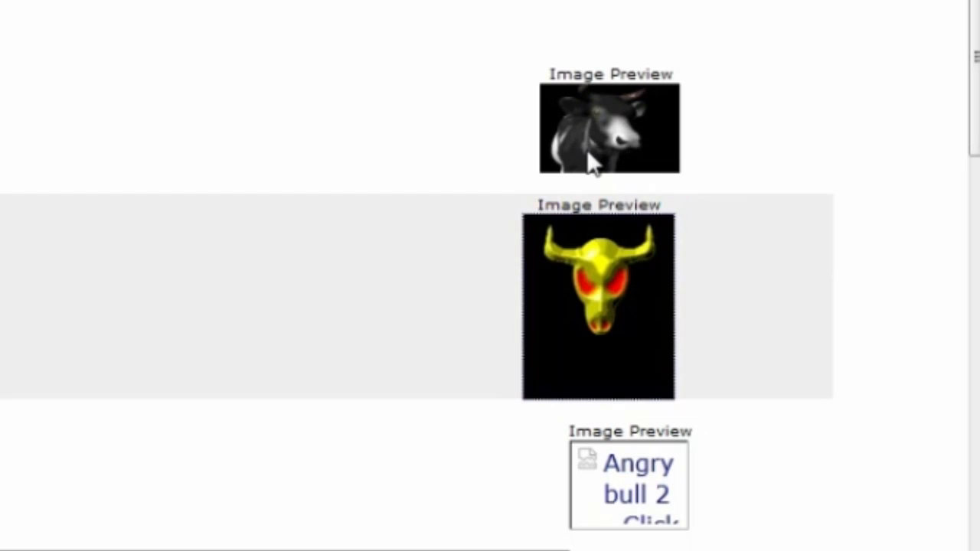
scroll(536, 291, down, 2)
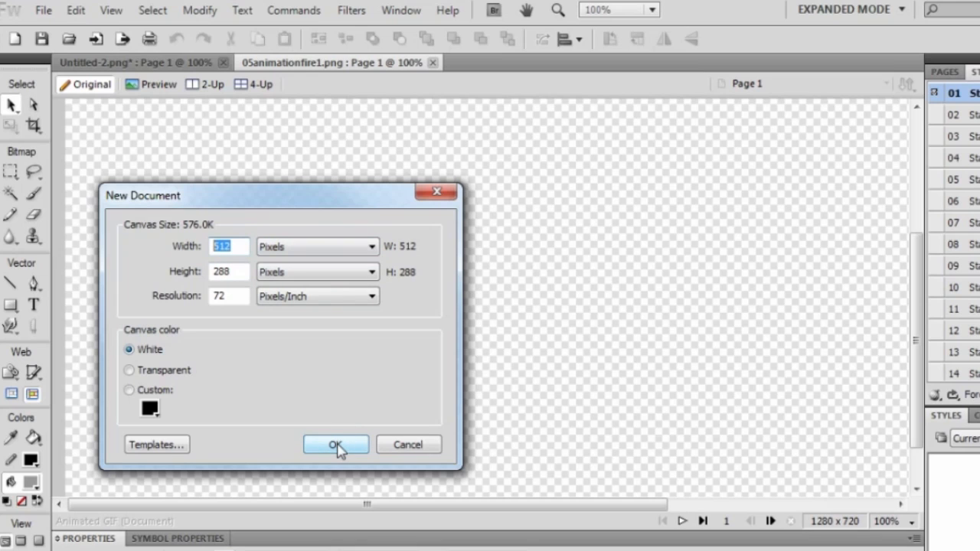
Create the 512 × 288 document and pick the Line tool, undoing a test line.
click(337, 446)
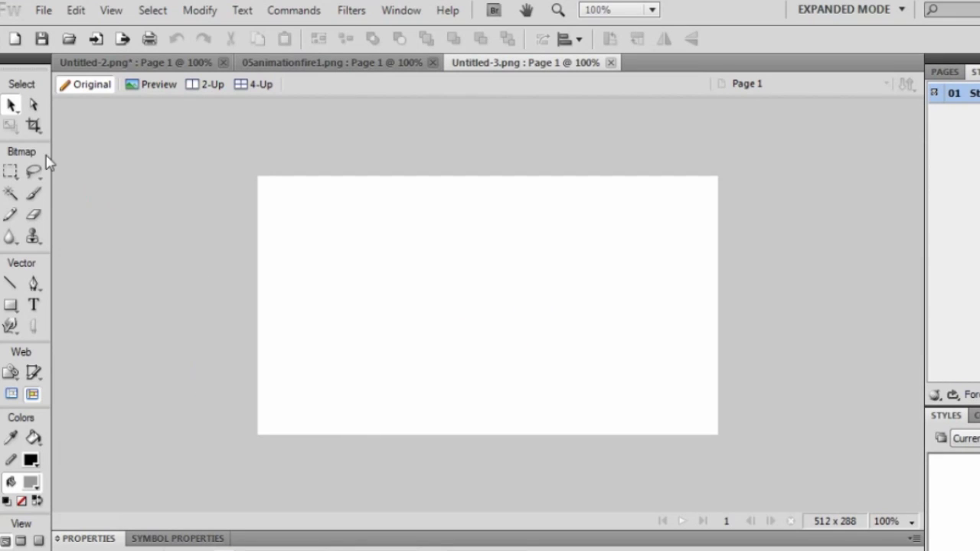
click(35, 105)
click(10, 284)
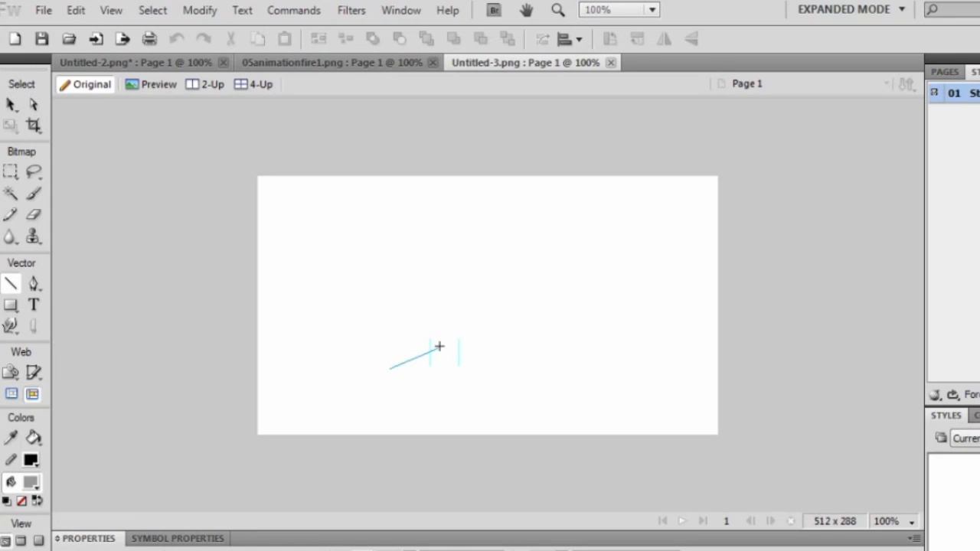
drag(439, 347, 440, 338)
key(ctrl+z)
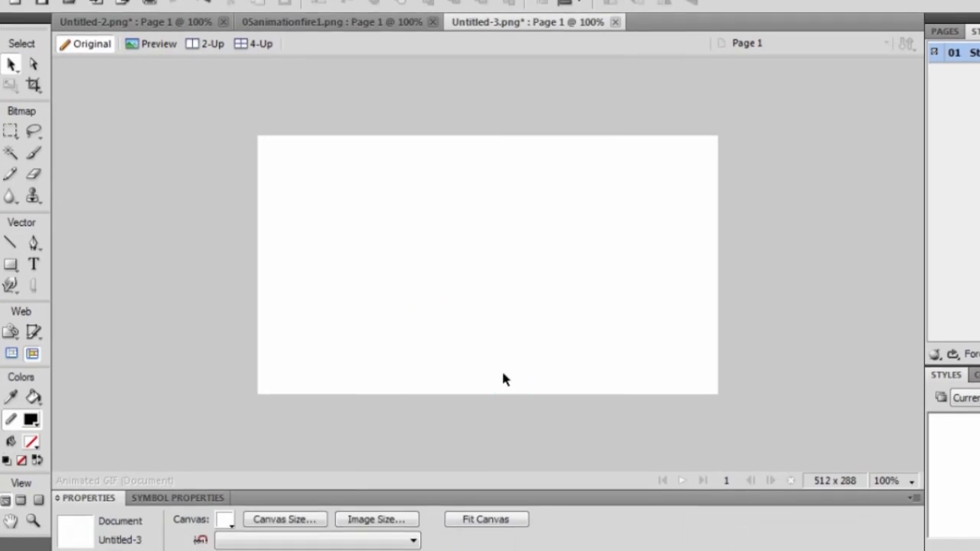
Zoom the canvas to 150% and set the stroke width to 7.
click(911, 441)
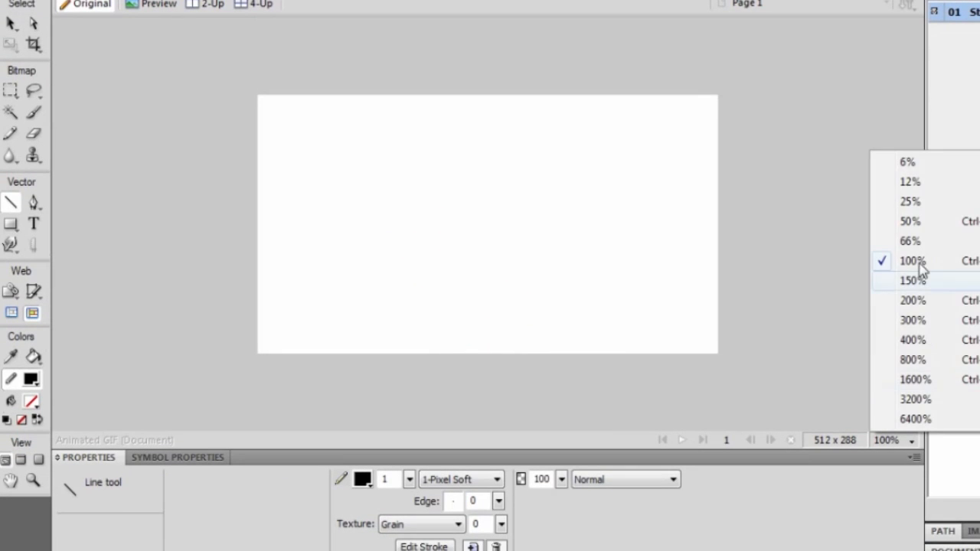
click(921, 282)
click(409, 480)
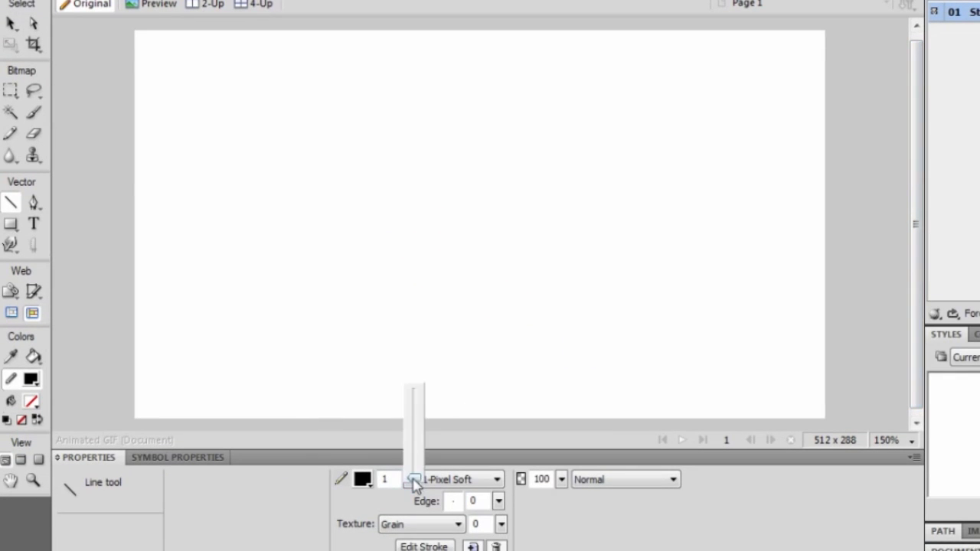
click(415, 474)
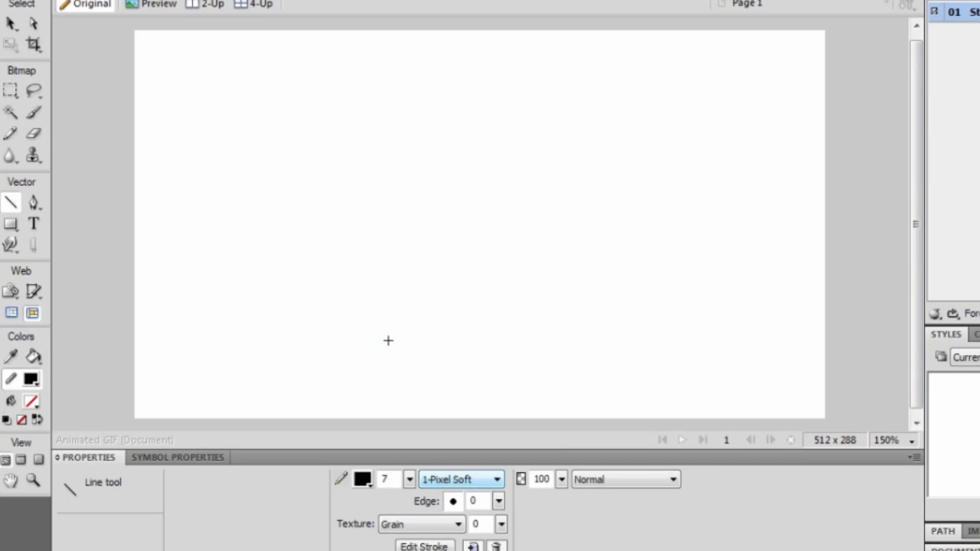
Draw the legs, torso and arm segments as straight 7-pixel lines.
drag(418, 300, 420, 232)
drag(420, 232, 480, 246)
drag(481, 246, 524, 304)
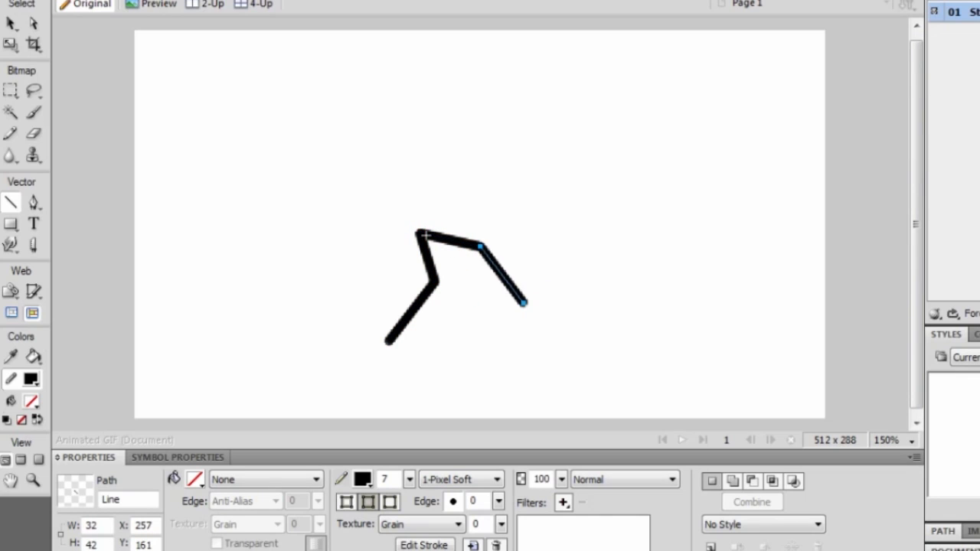
mouse_move(420, 232)
mouse_down()
mouse_move(415, 143)
mouse_move(348, 173)
mouse_move(324, 205)
mouse_up()
drag(412, 143, 465, 159)
drag(465, 158, 524, 144)
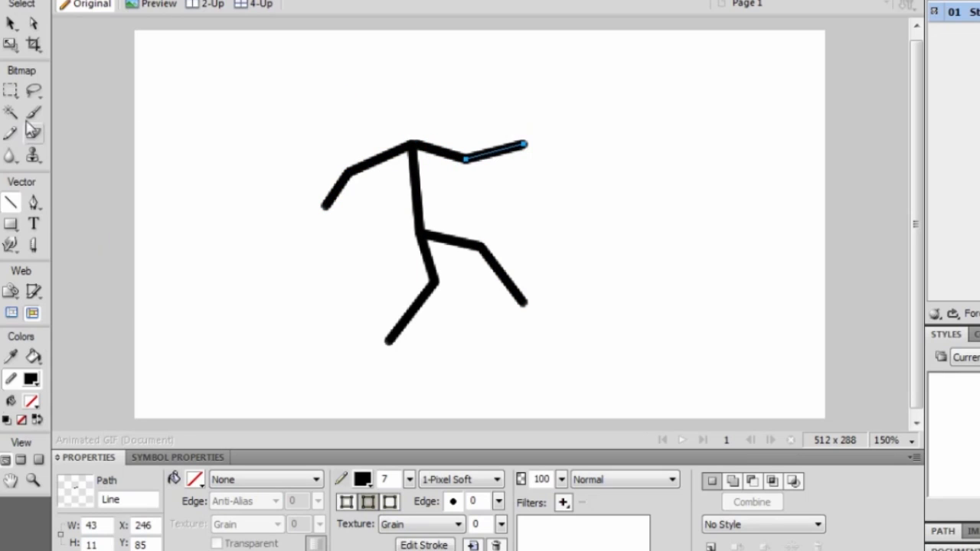
Join the arm lines to each other and to the torso top, placing the elbows and hands.
click(34, 23)
click(494, 211)
click(470, 159)
drag(467, 159, 383, 97)
click(411, 148)
drag(383, 97, 420, 103)
drag(420, 103, 412, 144)
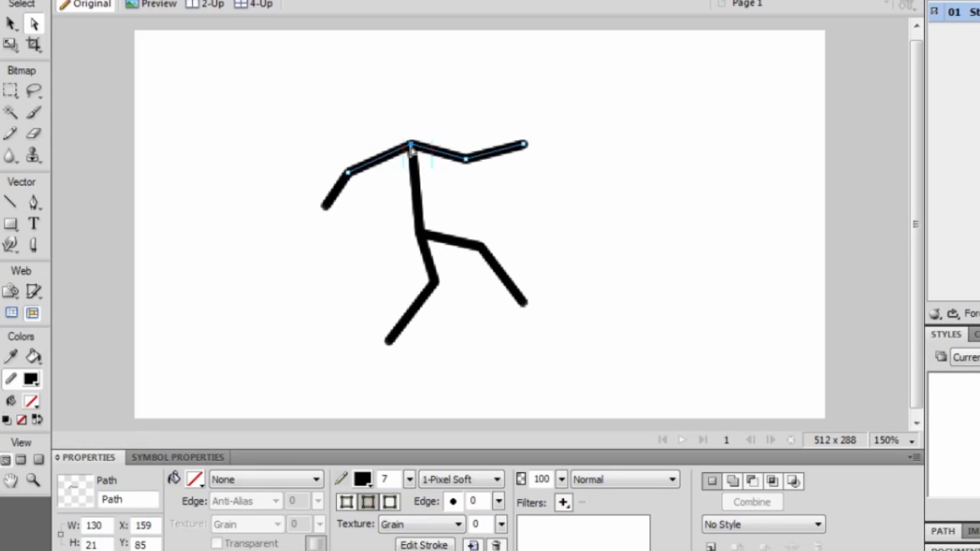
drag(349, 173, 360, 191)
mouse_move(360, 190)
mouse_down()
mouse_move(348, 173)
mouse_move(371, 179)
mouse_up()
drag(326, 206, 420, 234)
Join the leg lines at hip and knee, then pose the knees and feet for running.
click(421, 234)
click(422, 246)
click(502, 273)
drag(434, 282, 394, 277)
mouse_move(395, 276)
mouse_down()
mouse_move(434, 285)
mouse_move(405, 275)
mouse_up()
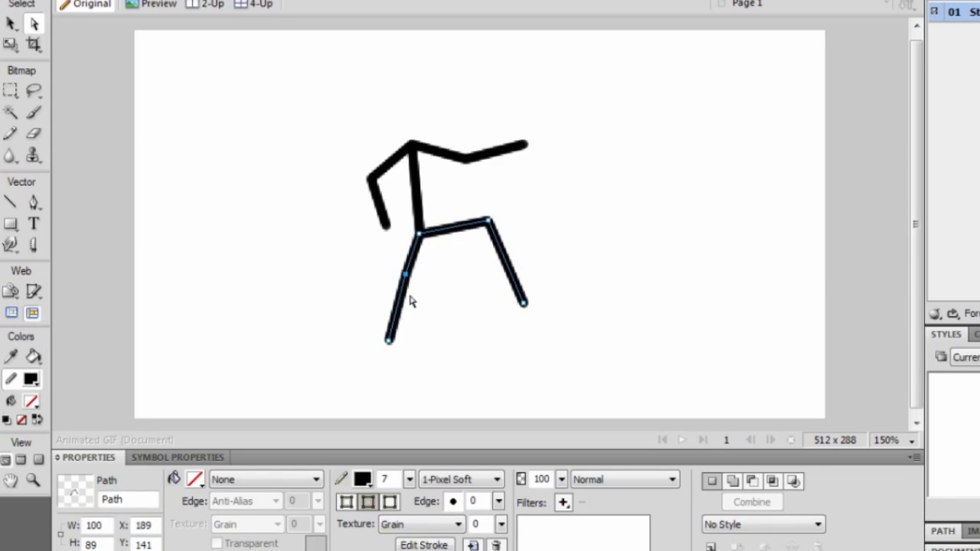
drag(390, 339, 365, 293)
drag(487, 222, 462, 233)
drag(525, 303, 466, 299)
Refine the arms: lower the right elbow, shorten the right arm, move the left elbow inward.
click(466, 160)
drag(466, 160, 452, 173)
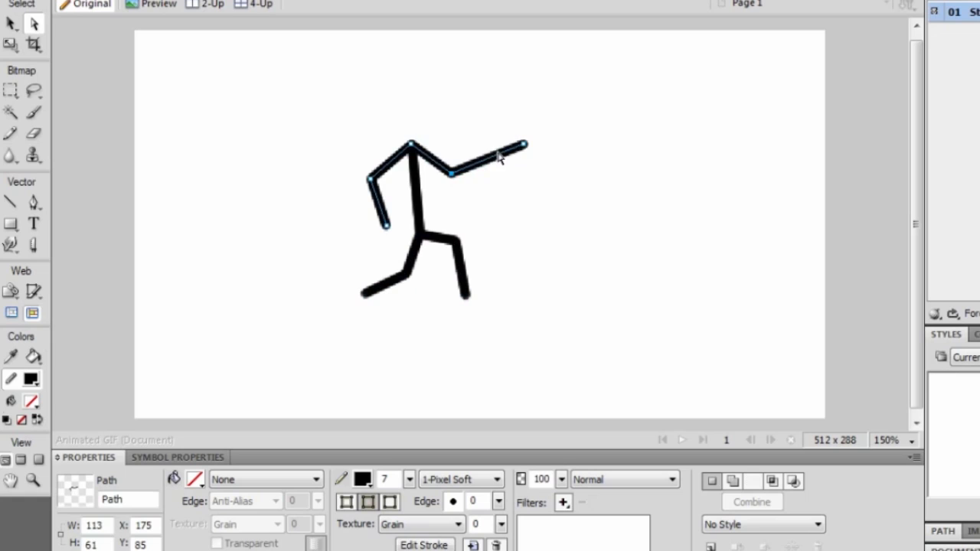
drag(523, 145, 484, 154)
drag(378, 178, 390, 203)
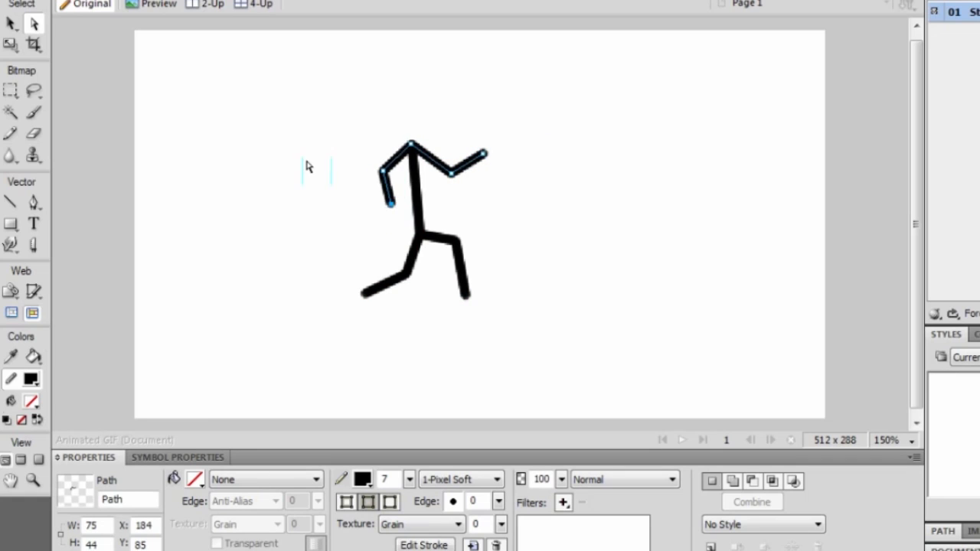
Draw a circular head above the torso with the Ellipse tool and #333333 fill.
click(11, 223)
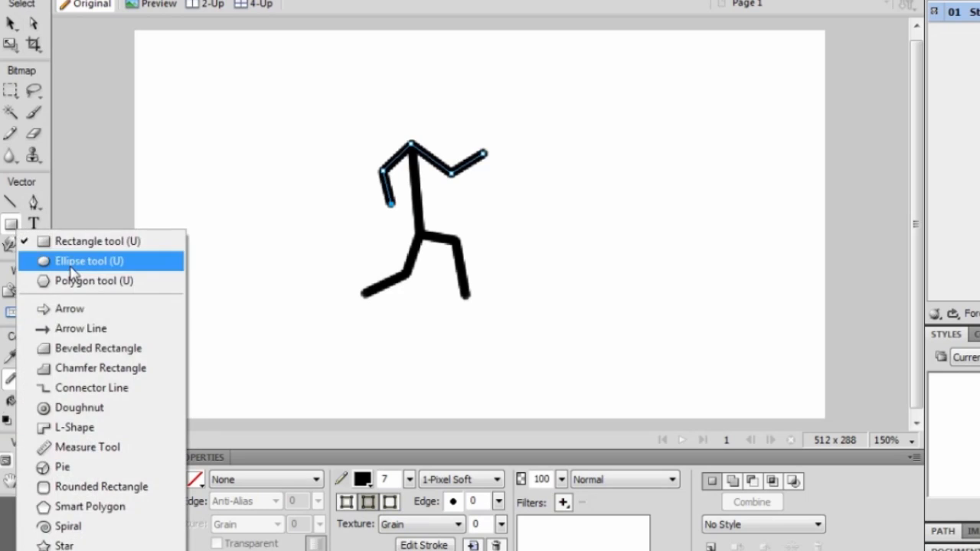
click(65, 259)
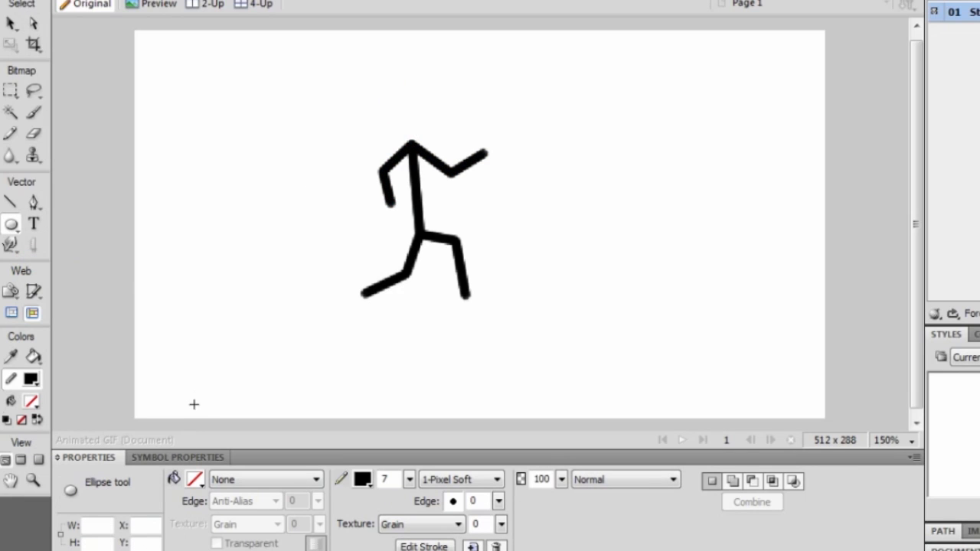
click(198, 481)
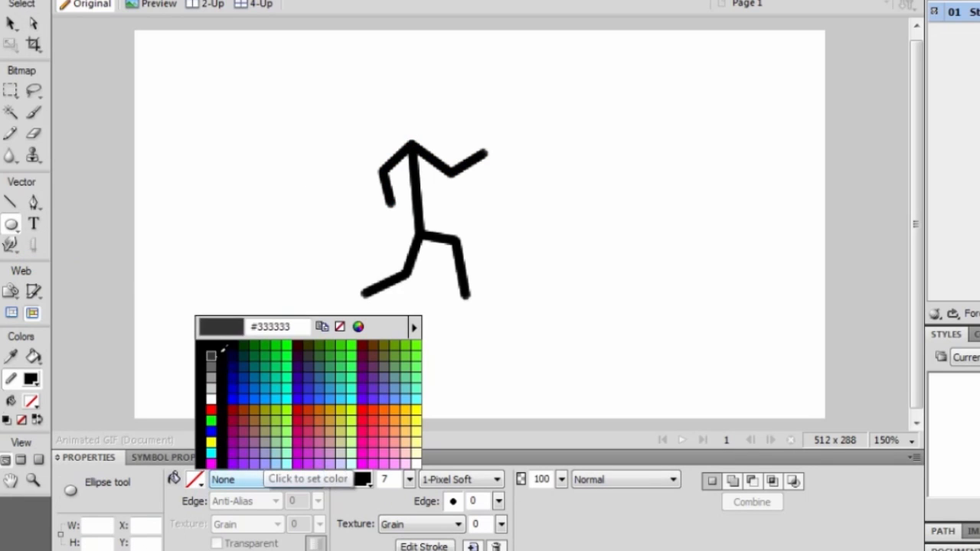
click(221, 352)
drag(383, 80, 450, 143)
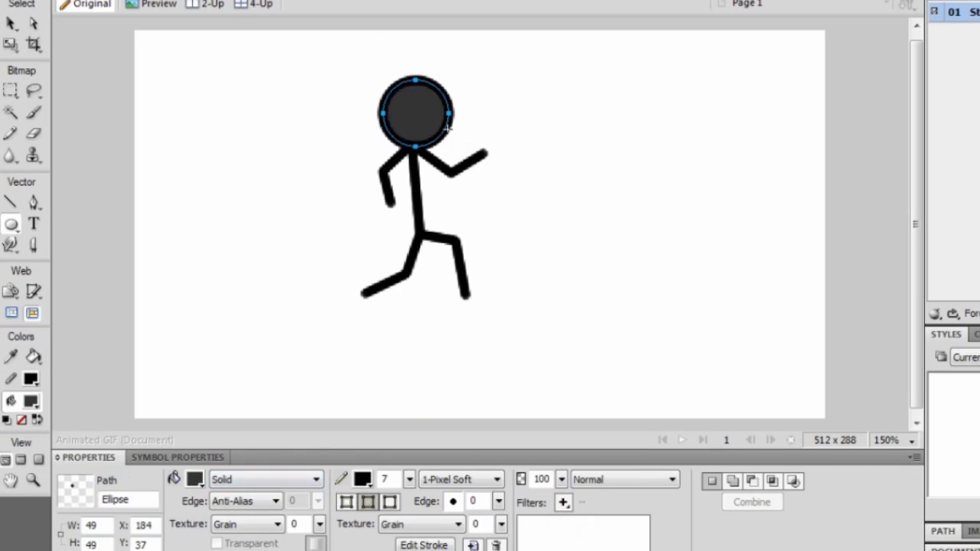
Nudge the head circle slightly upward with the Pointer tool and deselect it.
click(12, 25)
click(184, 86)
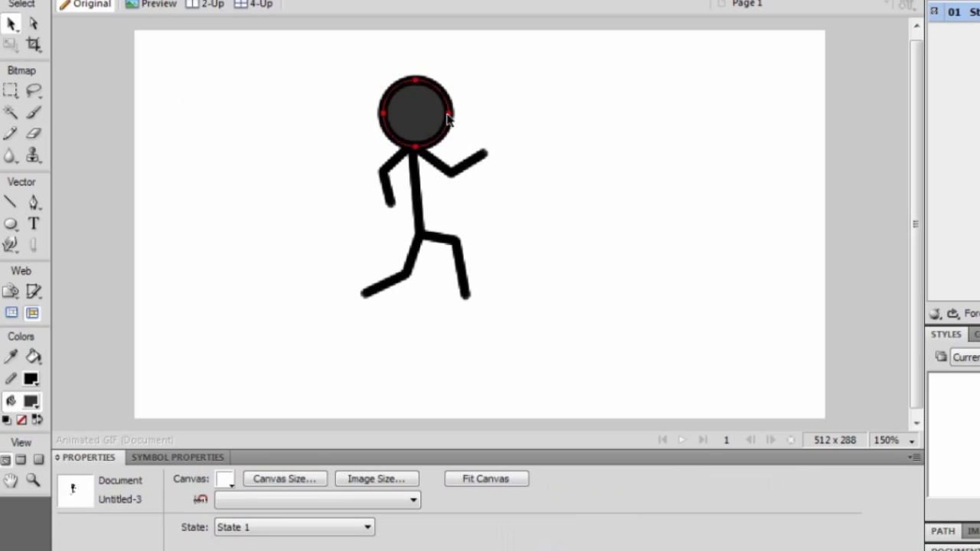
drag(422, 124, 422, 124)
click(485, 174)
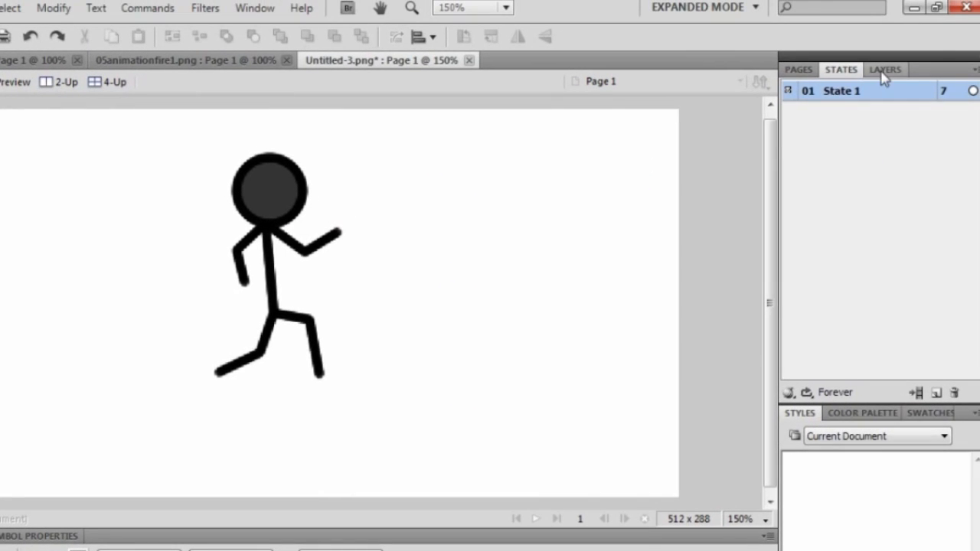
Look through the Layers, Pages and States panels, returning to States.
click(886, 70)
click(801, 70)
click(840, 70)
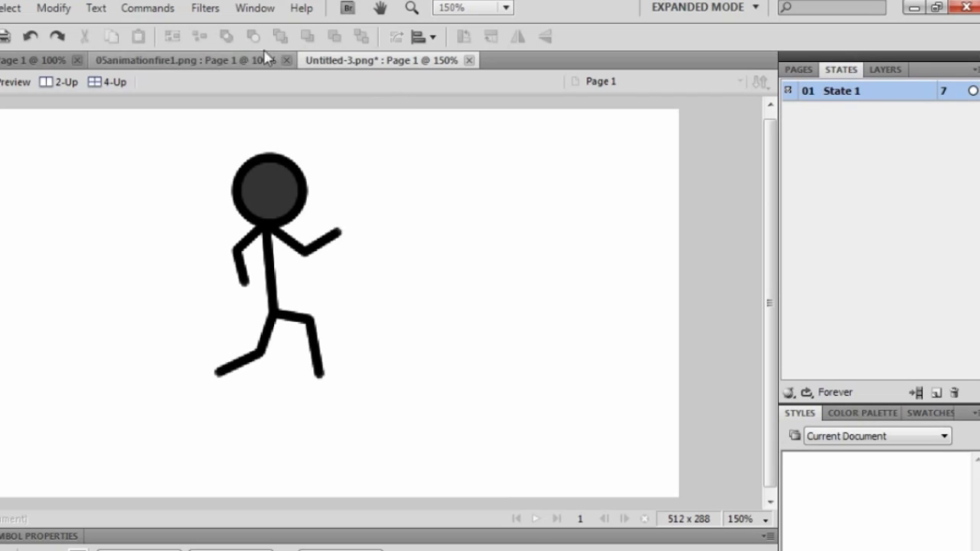
click(264, 15)
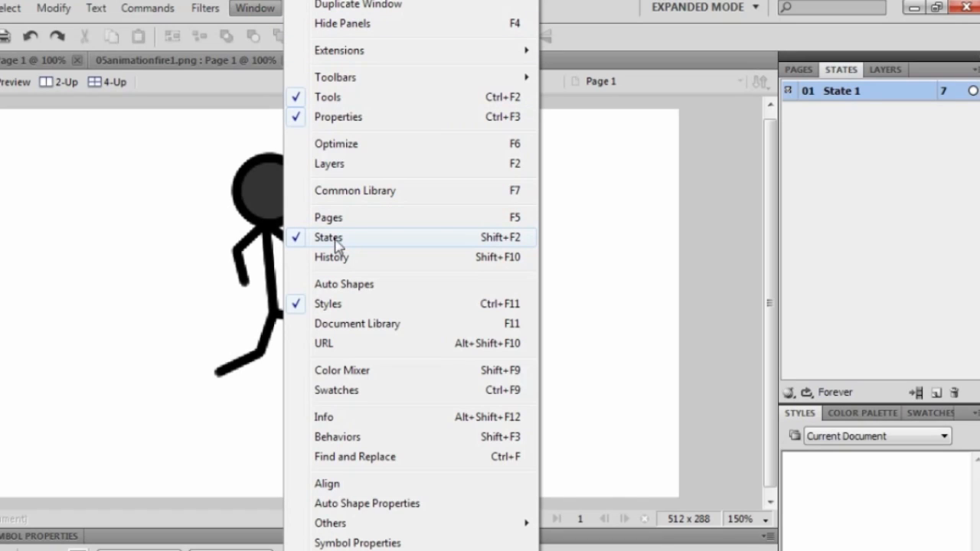
click(880, 197)
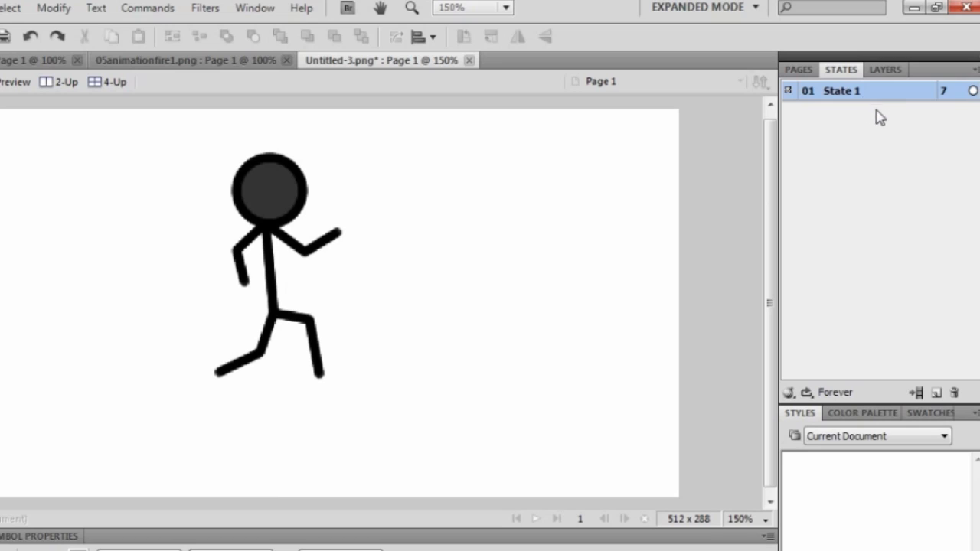
Add a blank State 2, then marquee-select the whole stick figure in State 1.
click(937, 393)
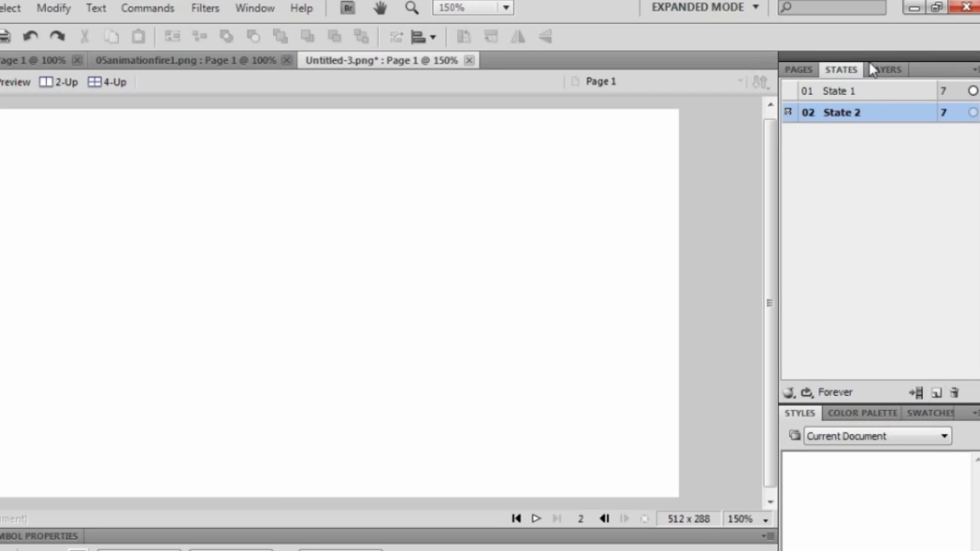
click(874, 93)
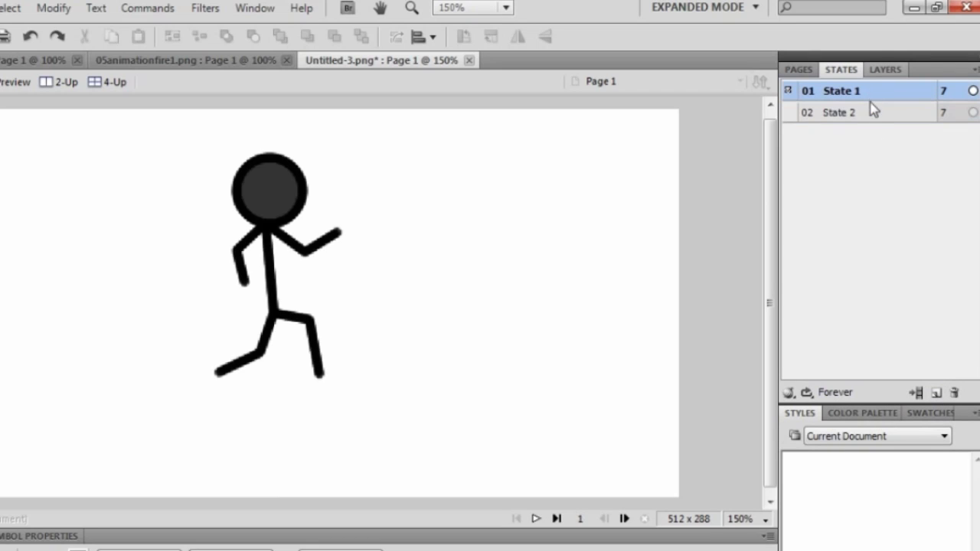
drag(453, 146, 158, 375)
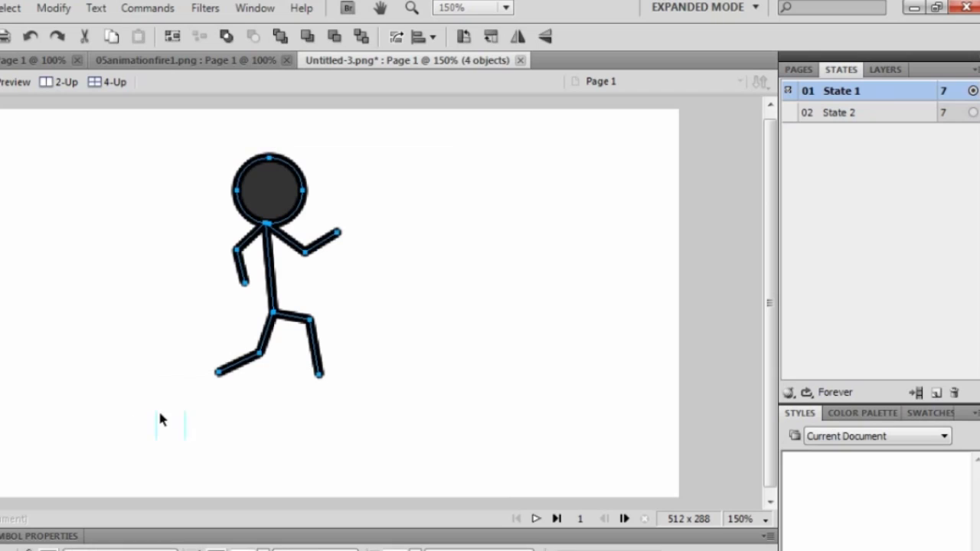
Copy the stick figure from State 1 and paste it into State 2.
key(ctrl+c)
click(846, 113)
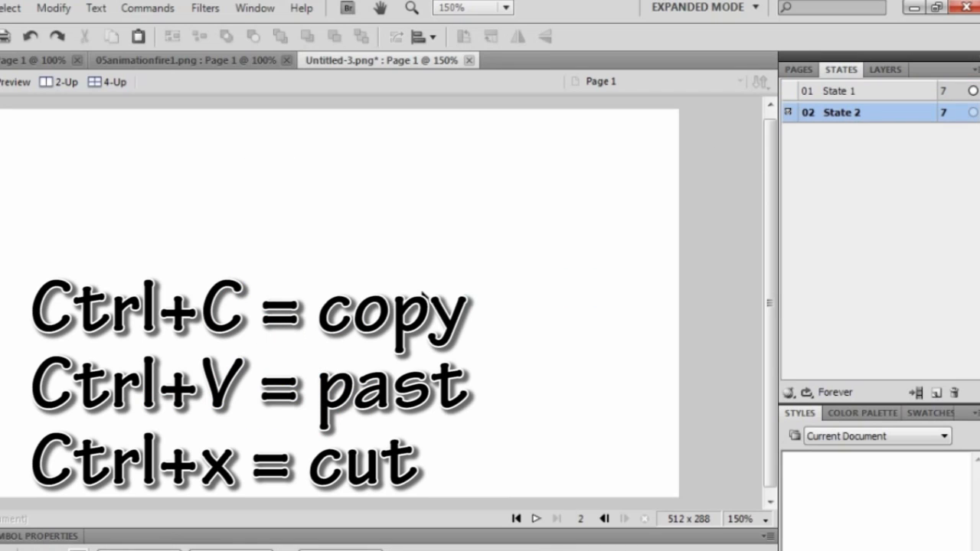
key(ctrl+v)
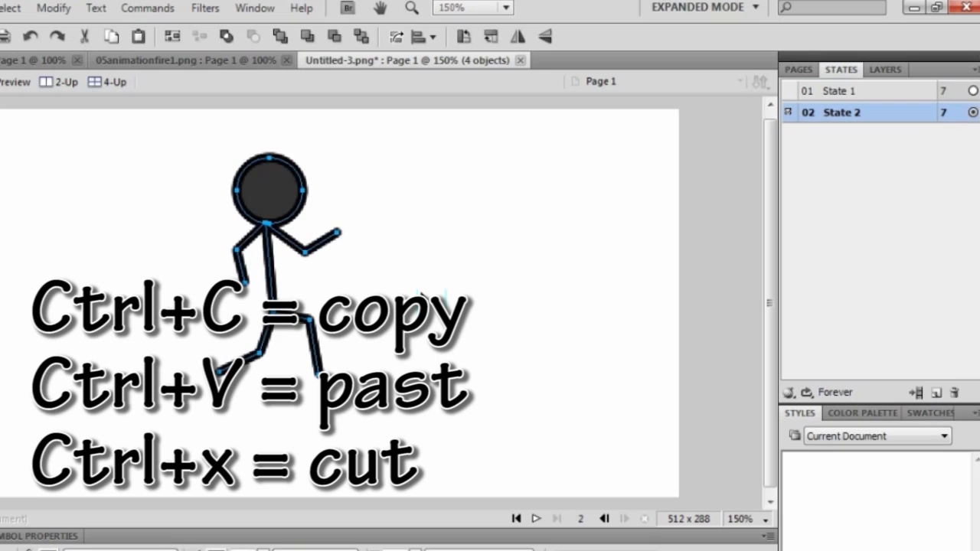
click(452, 291)
click(52, 11)
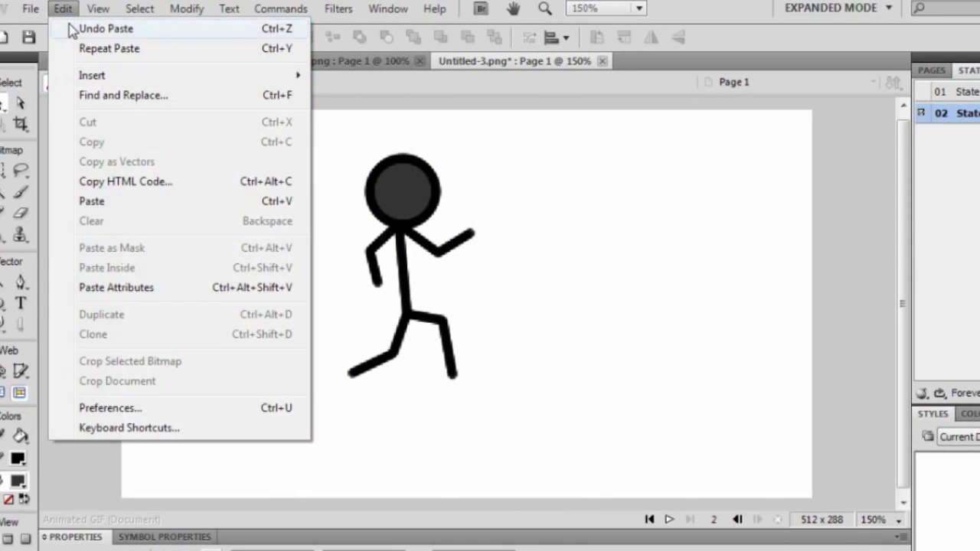
click(671, 190)
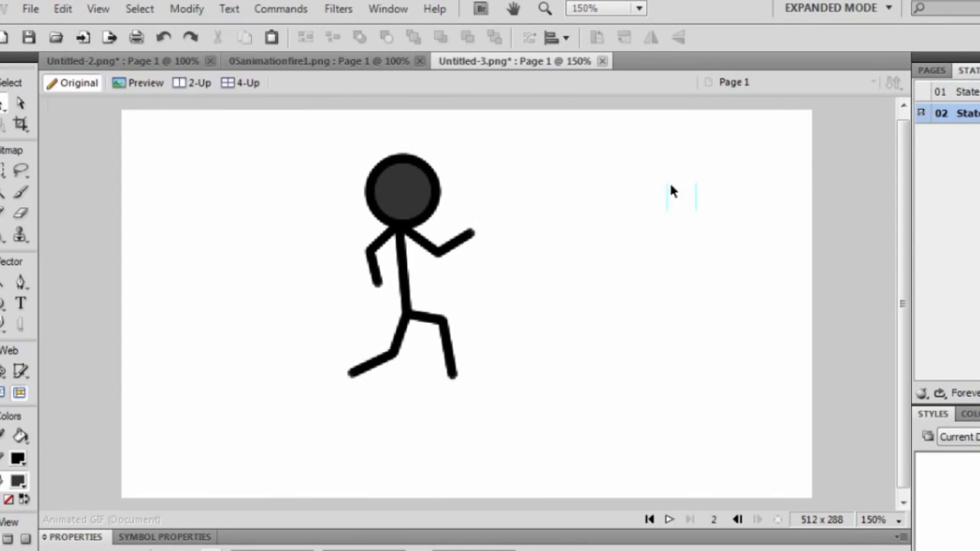
Flip between State 1 and State 2 to compare them, ending on State 2.
click(968, 92)
click(967, 114)
click(968, 92)
click(968, 113)
click(968, 91)
click(968, 113)
Repose the legs: raise the left foot and bring the right knee and foot under the body.
click(424, 317)
click(21, 107)
drag(351, 374, 353, 332)
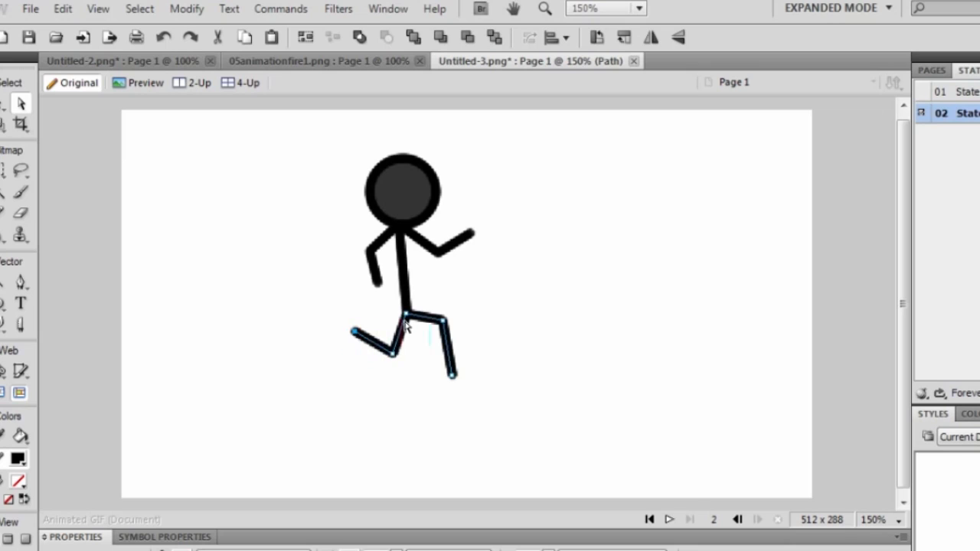
drag(442, 329, 420, 345)
drag(450, 375, 414, 349)
Repose the arms by moving the left hand, the elbows and the right hand.
click(375, 280)
drag(378, 283, 375, 258)
drag(438, 252, 420, 255)
drag(471, 234, 464, 247)
click(512, 265)
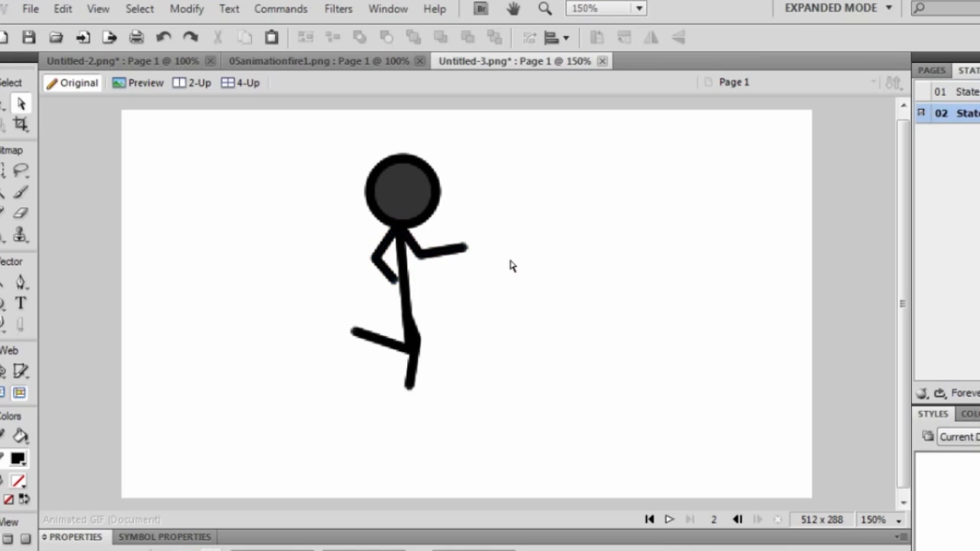
Compare the State 1 and State 2 poses, then select the whole reposed figure.
click(968, 92)
click(967, 113)
click(967, 92)
click(967, 113)
click(968, 92)
drag(553, 144, 268, 424)
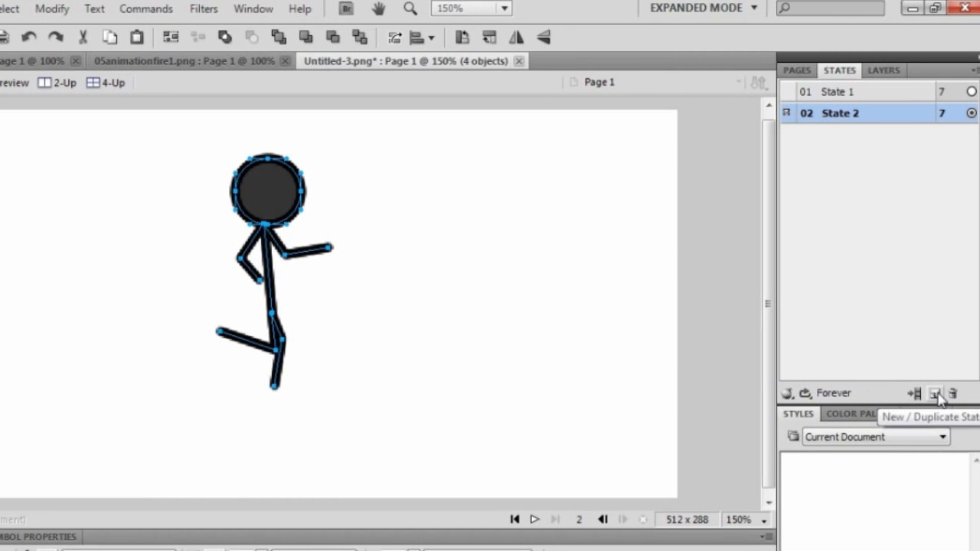
Add State 3, paste the figure, and move its knee and feet into another pose.
click(936, 394)
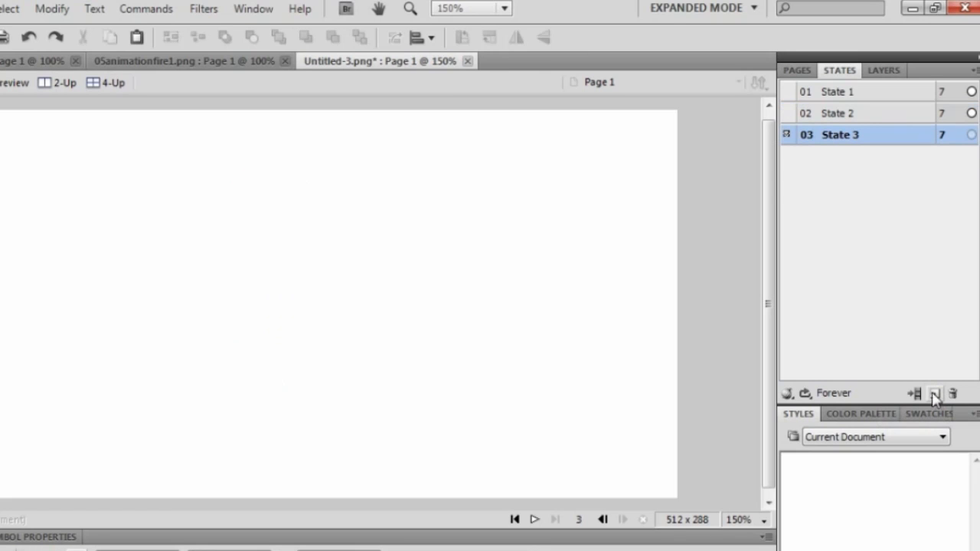
key(ctrl+v)
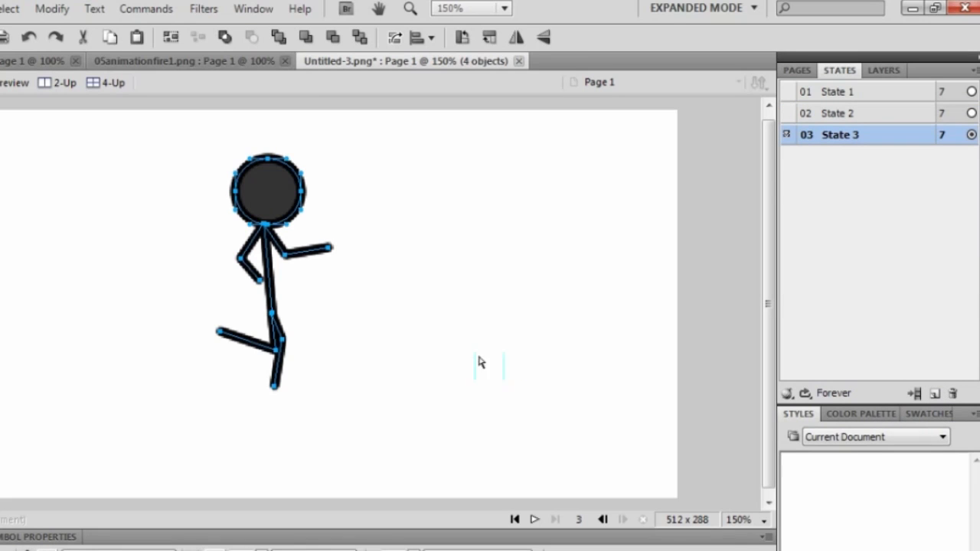
click(436, 319)
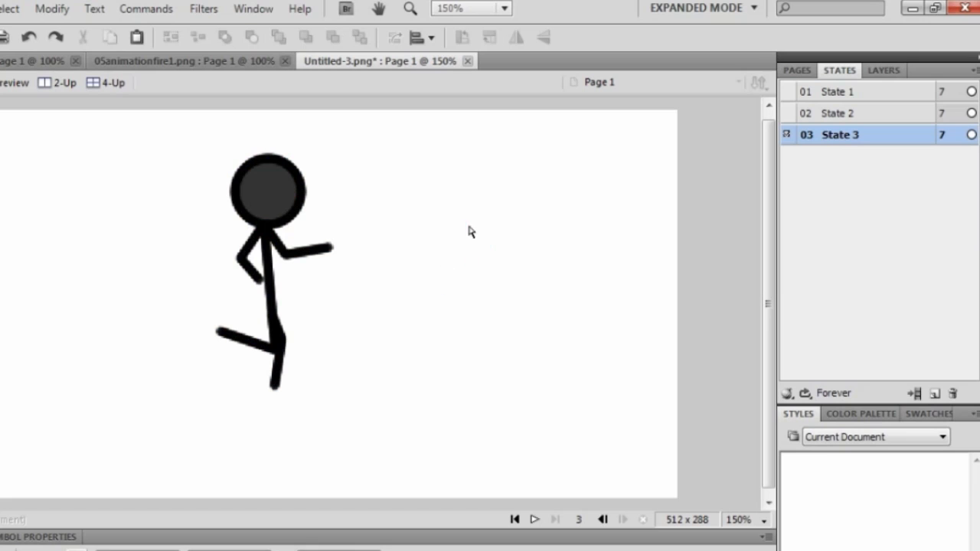
click(272, 354)
drag(278, 348, 299, 338)
drag(221, 332, 265, 340)
drag(275, 386, 253, 390)
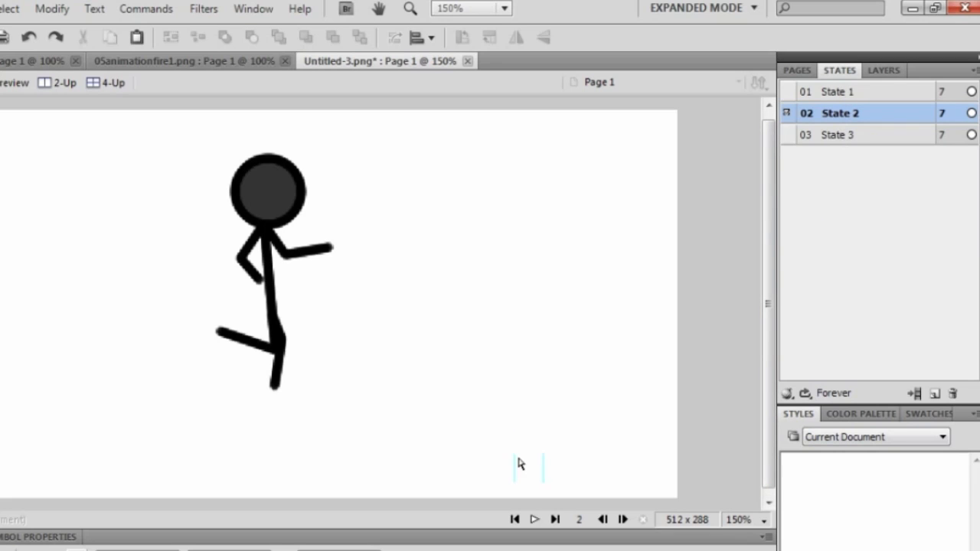
Play and stop the three-state animation, then select all three states.
click(535, 520)
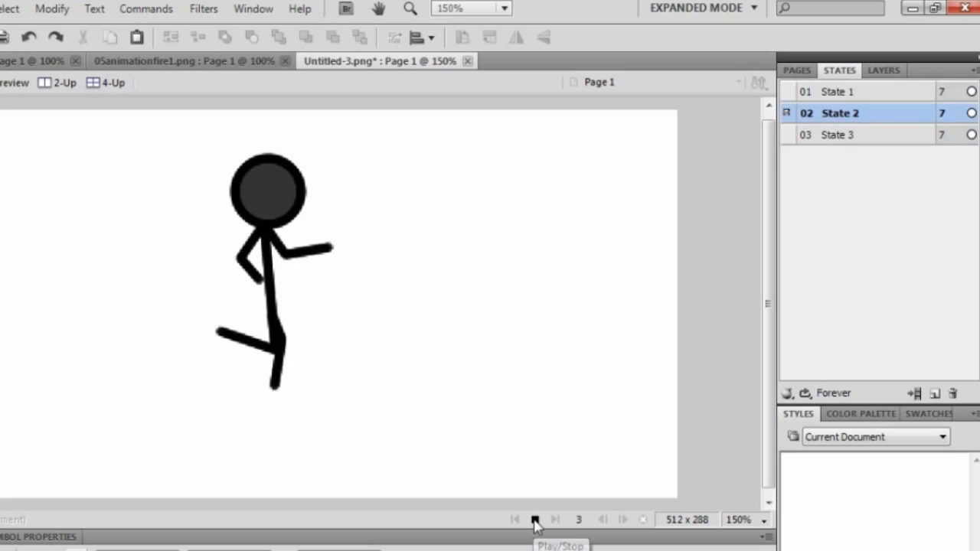
click(535, 520)
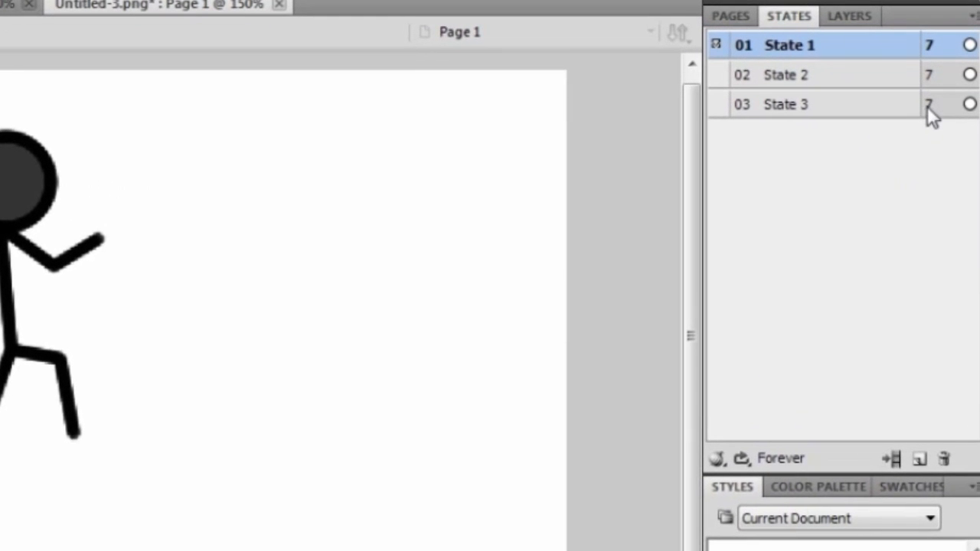
shift+click(931, 107)
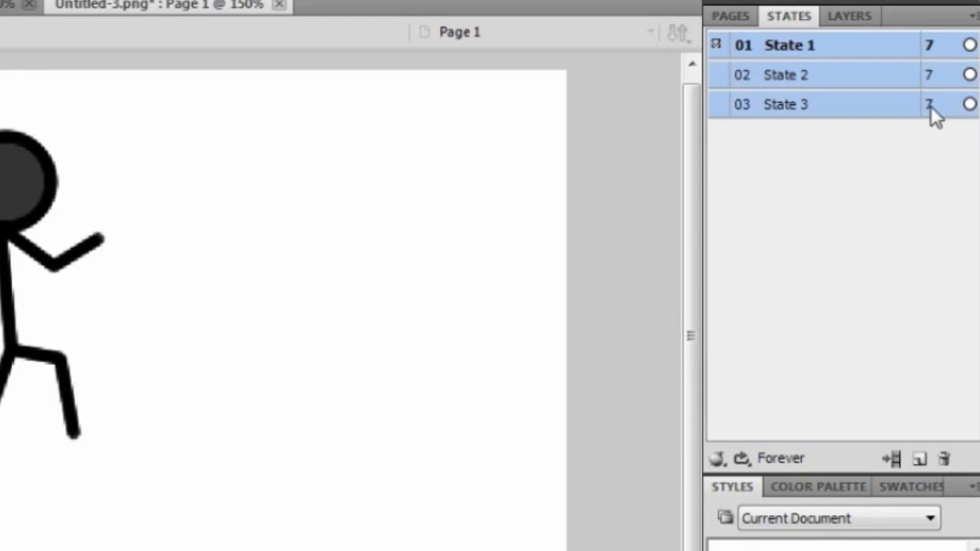
Set a 12-hundredths delay on the states through the delay editor.
right_click(932, 45)
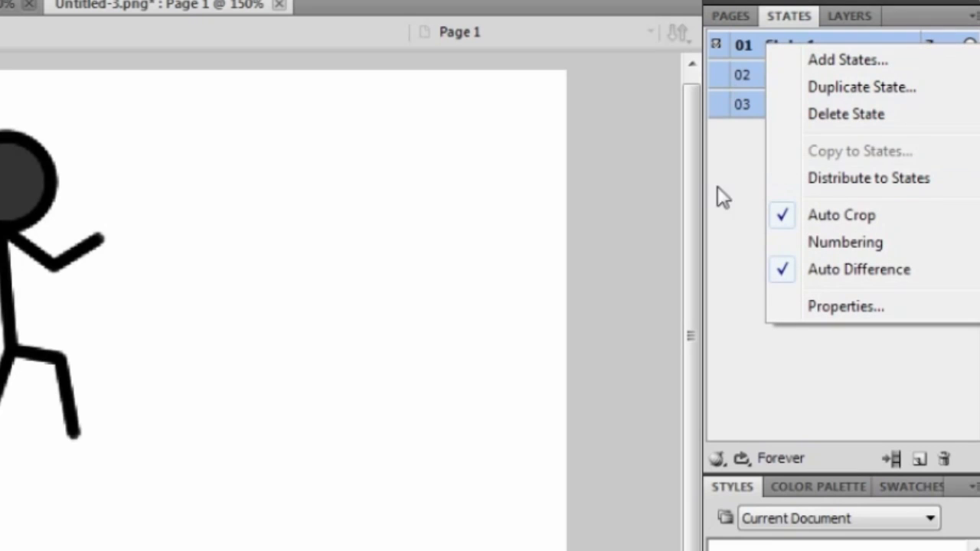
click(718, 188)
double_click(924, 75)
right_click(932, 71)
click(931, 69)
double_click(926, 77)
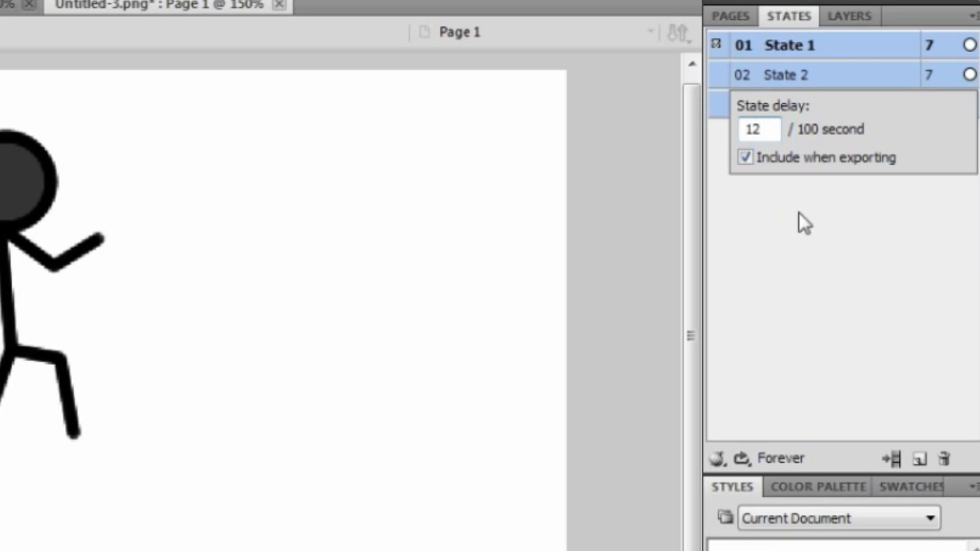
key(Return)
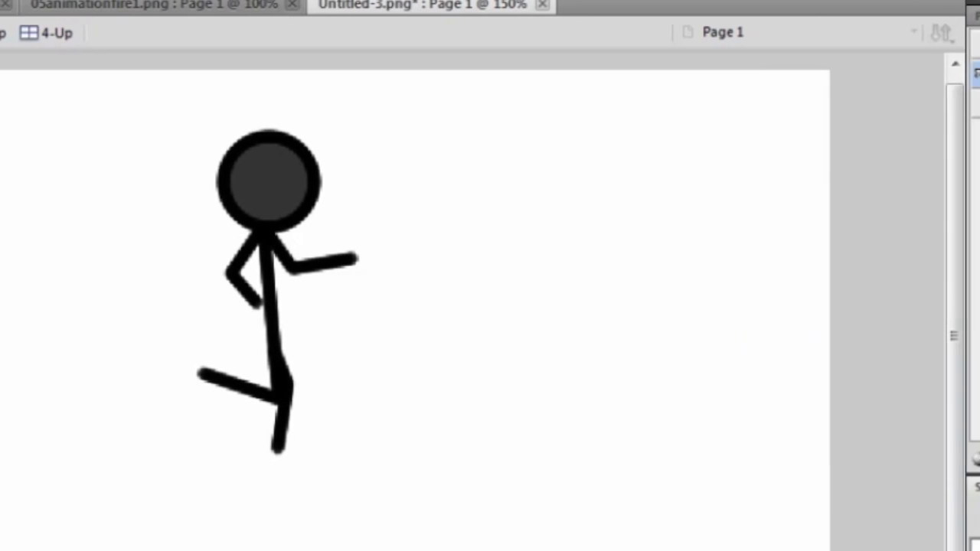
Give all three selected states a delay of 50 hundredths.
shift+click(942, 106)
double_click(942, 107)
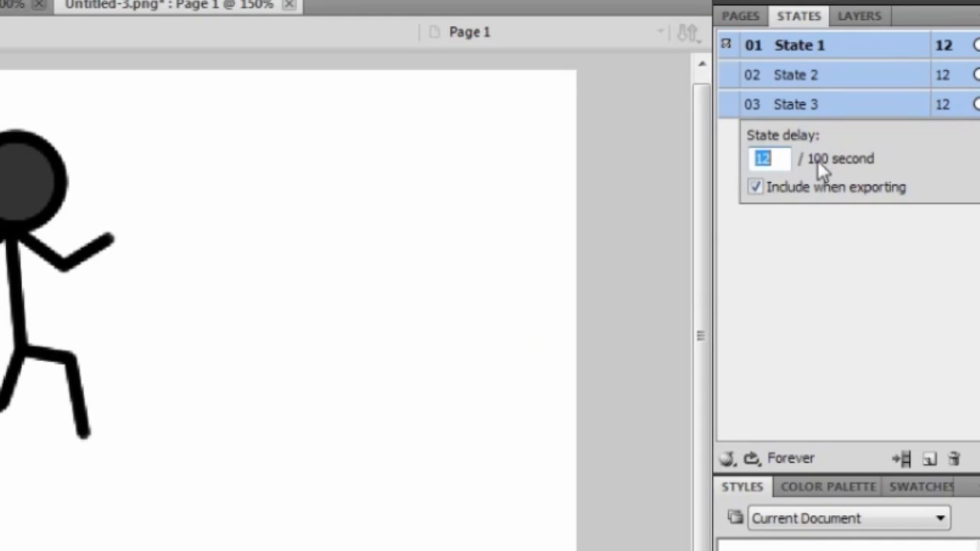
text(50)
key(Return)
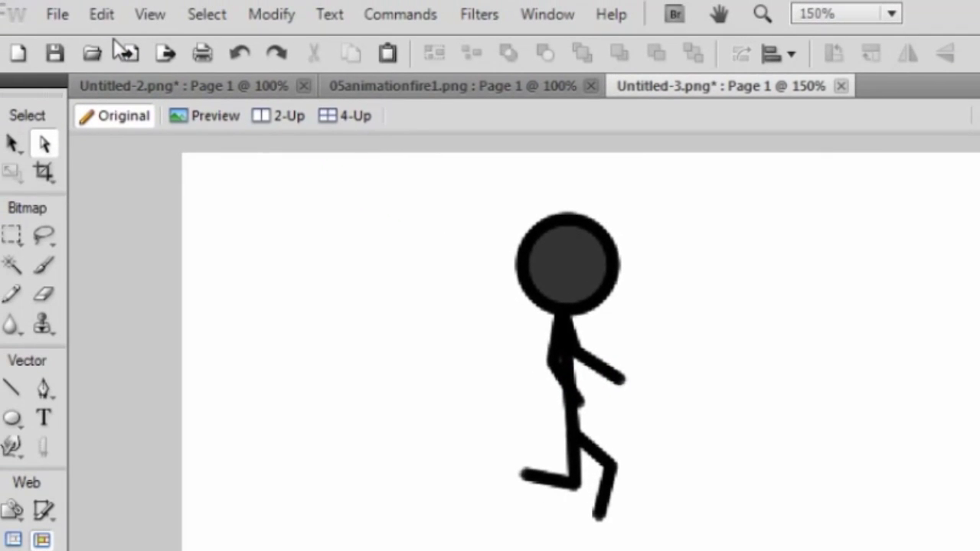
click(58, 15)
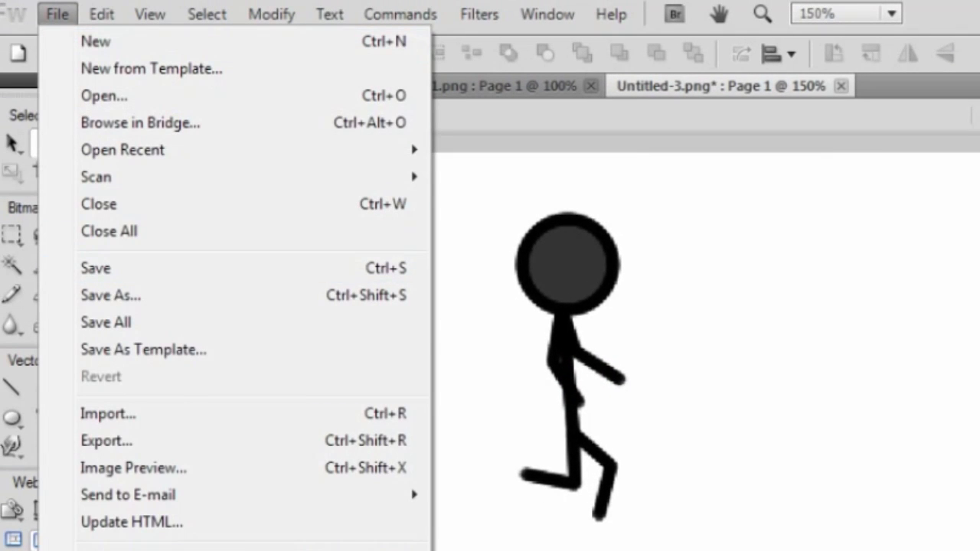
key(Escape)
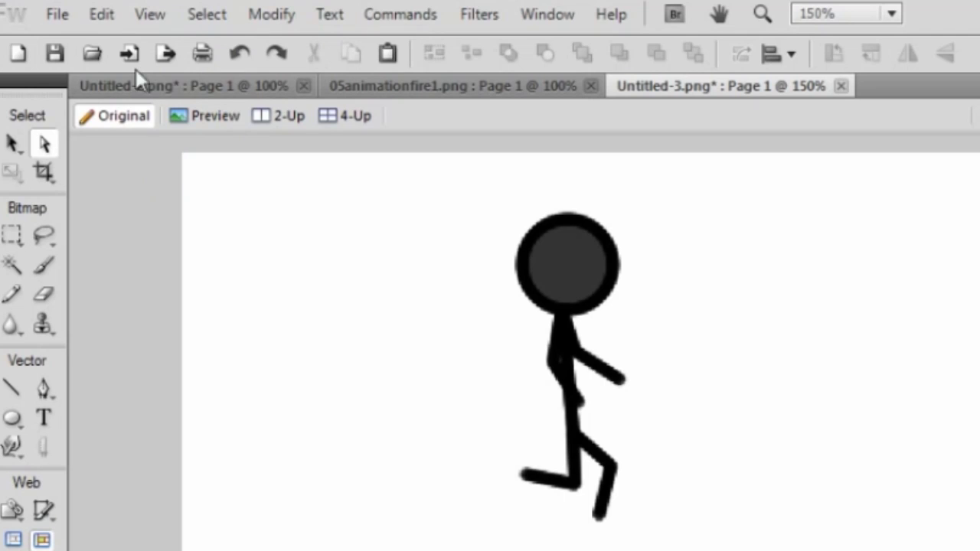
click(53, 19)
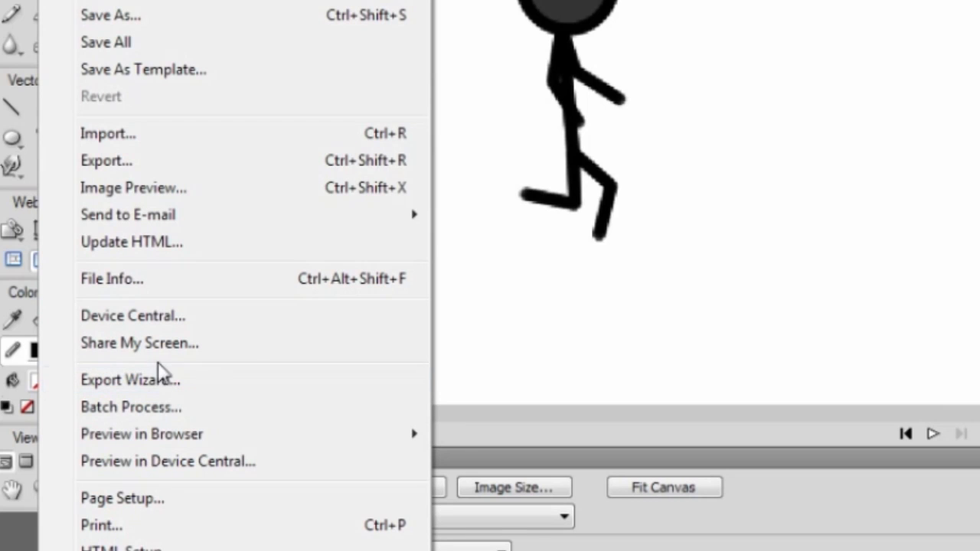
click(160, 383)
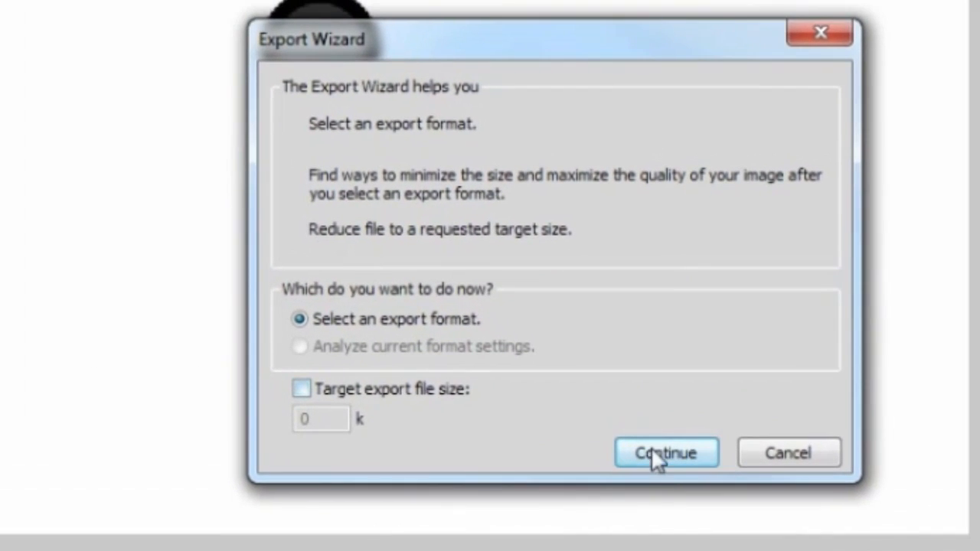
click(665, 455)
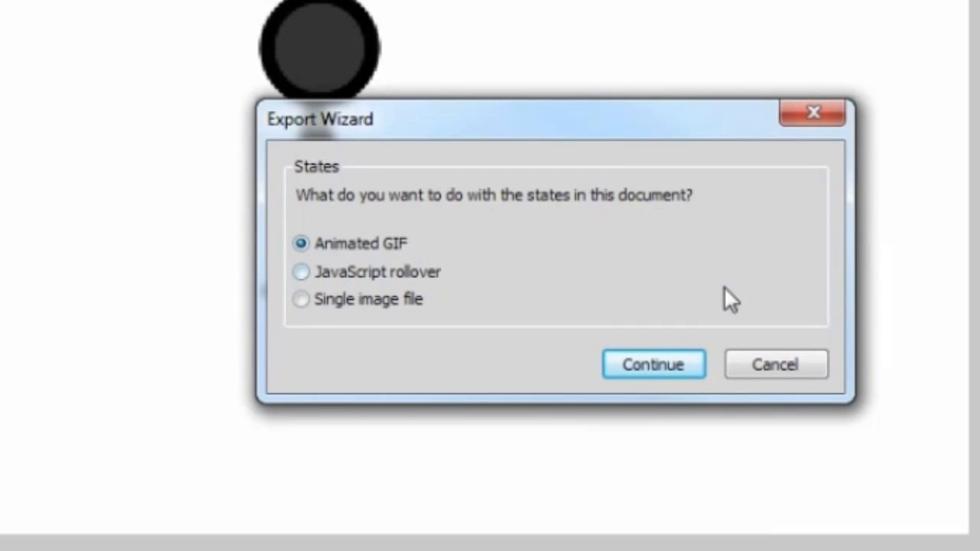
click(657, 368)
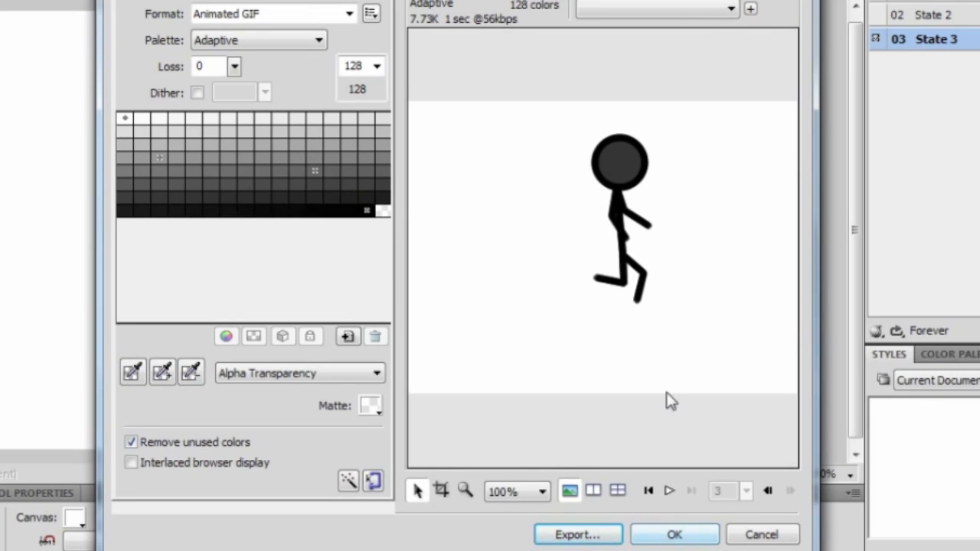
click(670, 491)
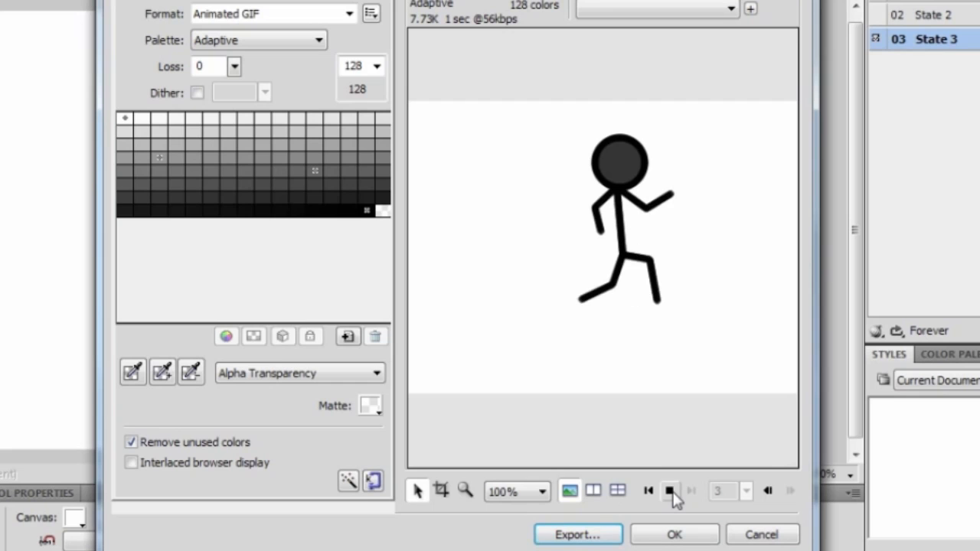
click(670, 491)
click(579, 535)
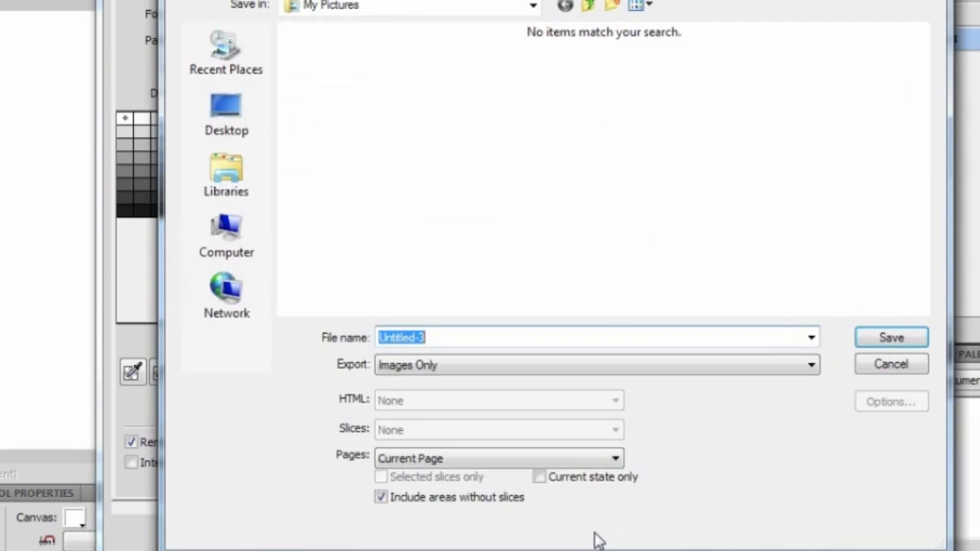
click(916, 369)
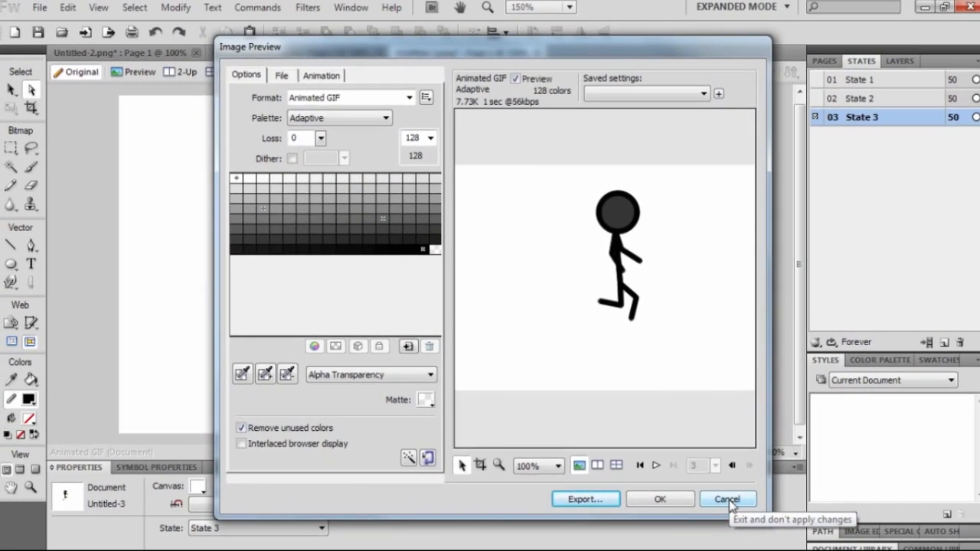
click(738, 511)
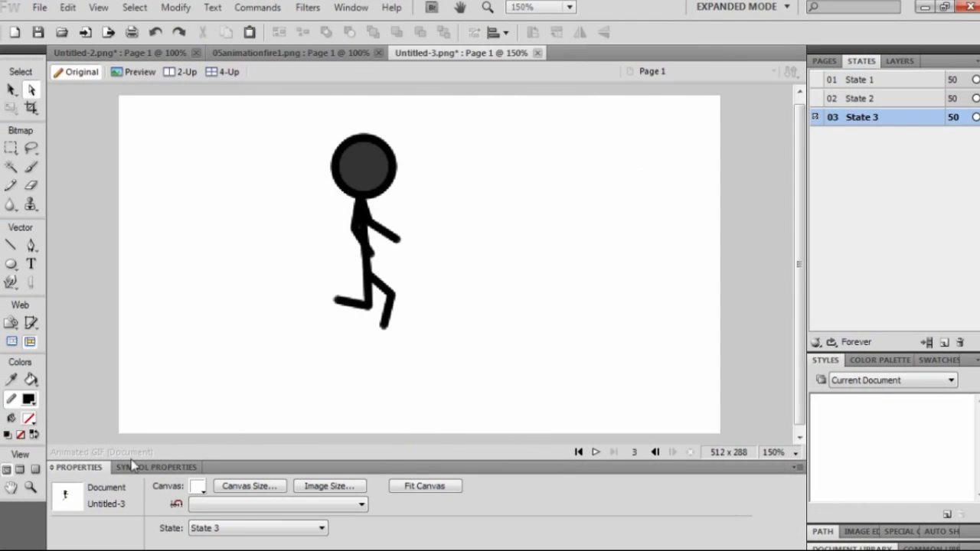
click(169, 550)
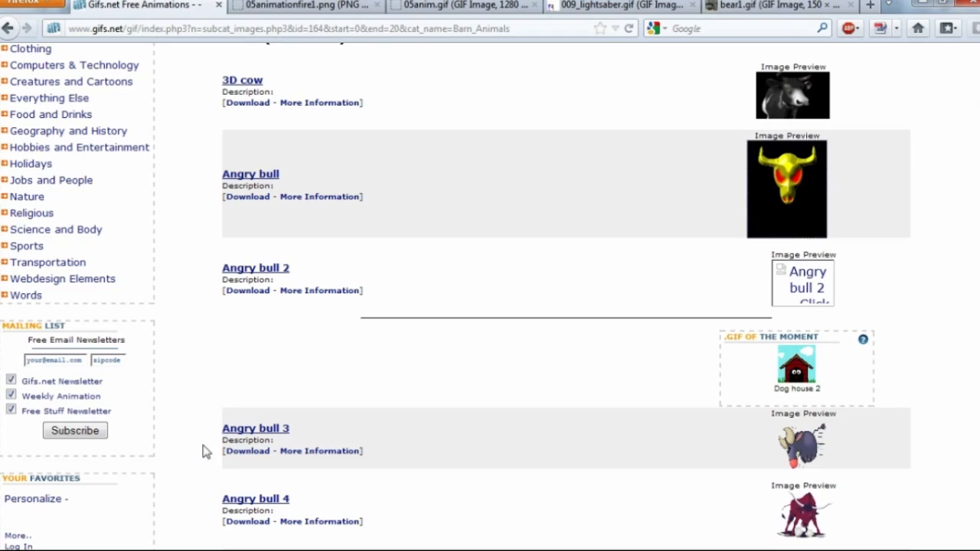
click(652, 8)
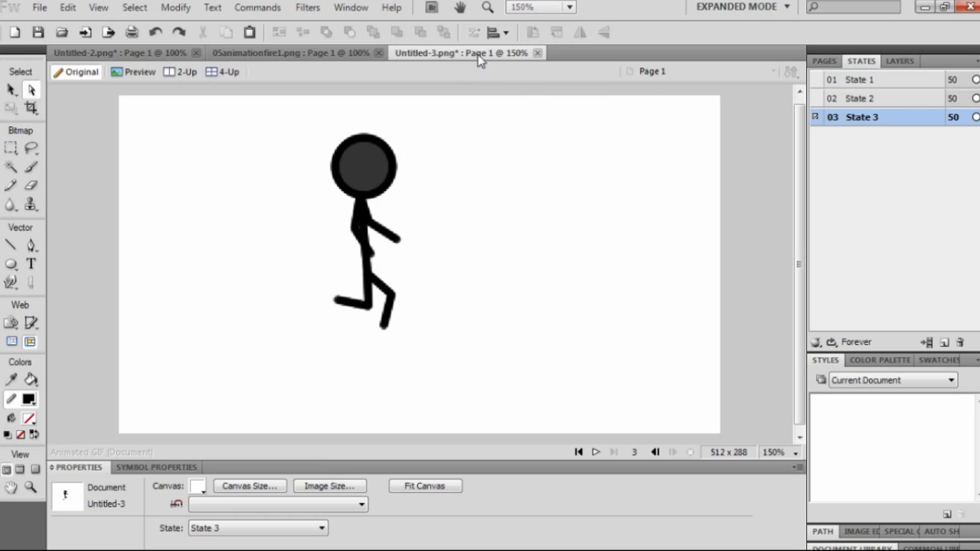
Close Untitled-3 without saving and go back to Firefox.
click(537, 52)
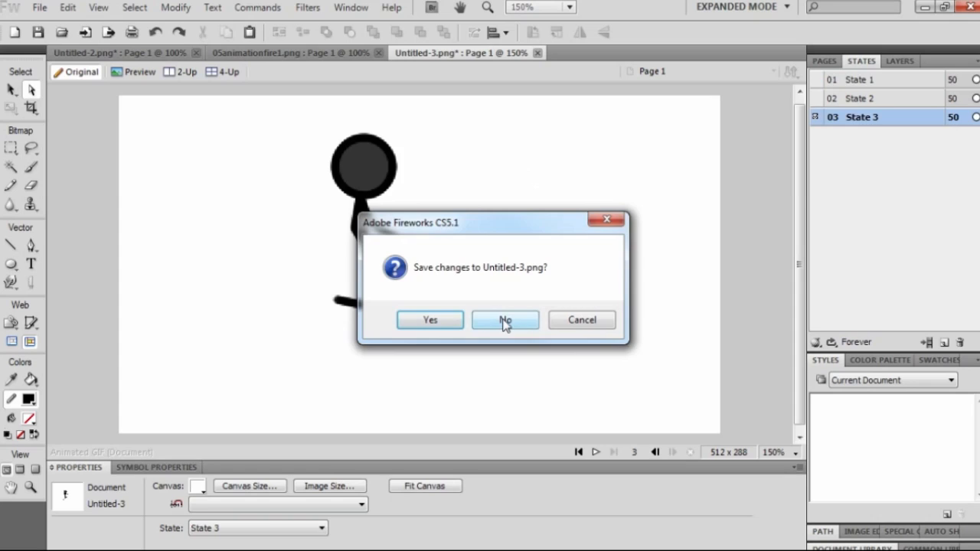
click(506, 322)
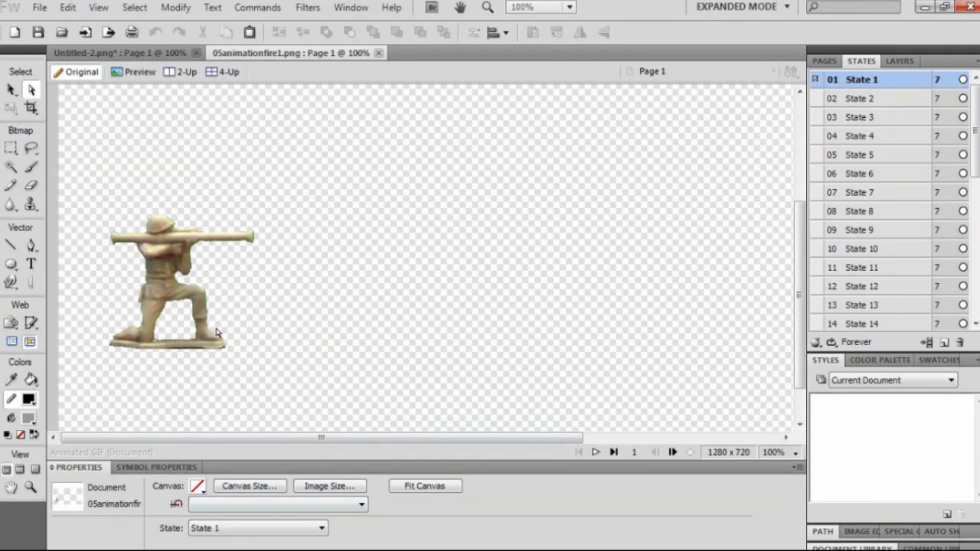
click(181, 550)
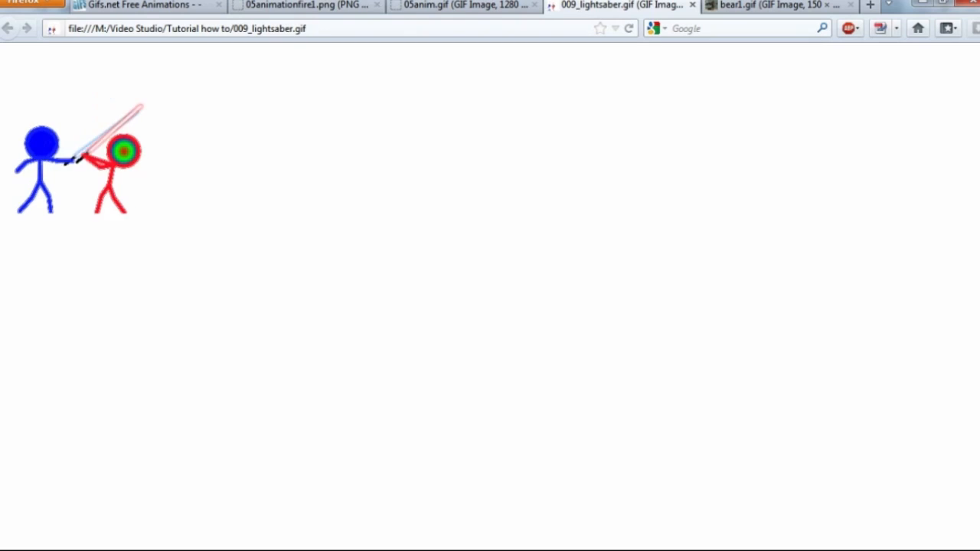
View the soldier PNG and the finished soldier GIF, then return to Fireworks.
click(293, 5)
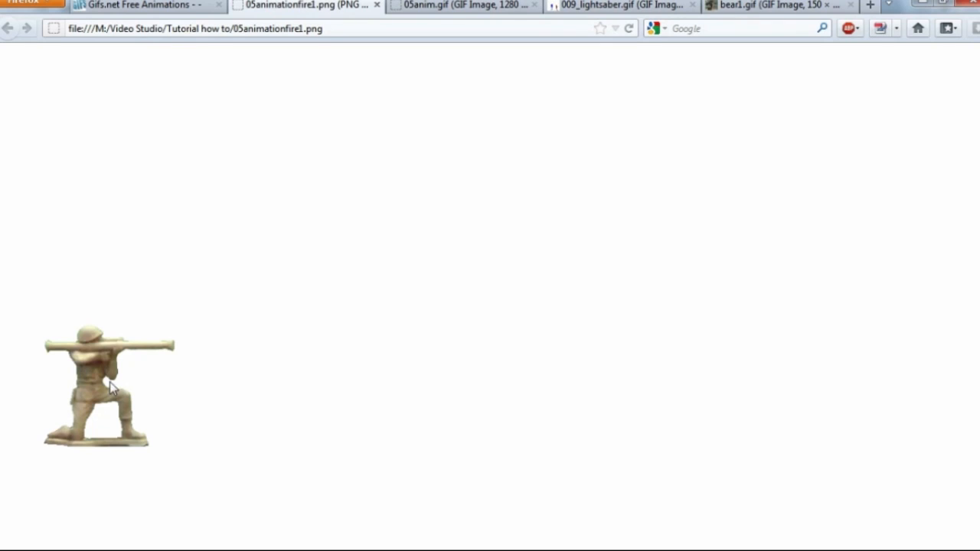
click(464, 6)
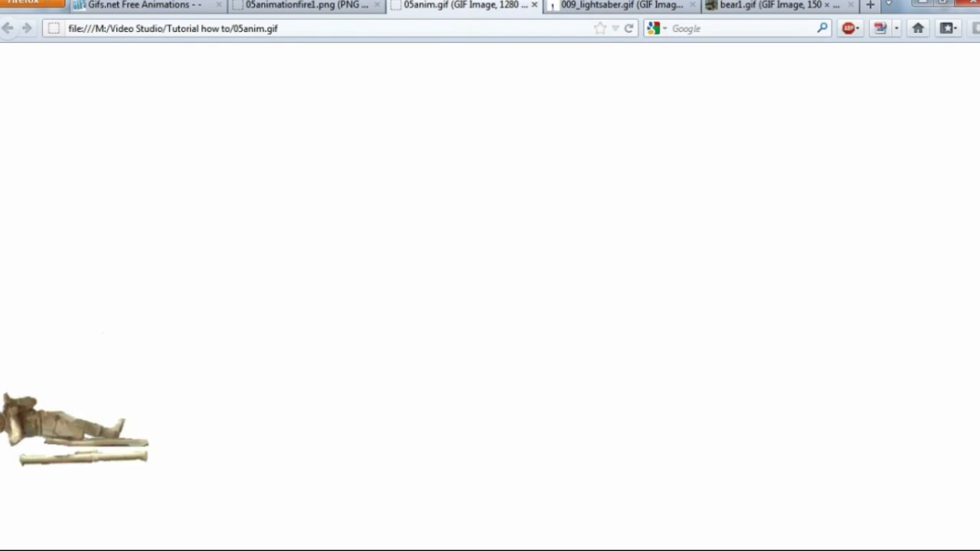
click(865, 176)
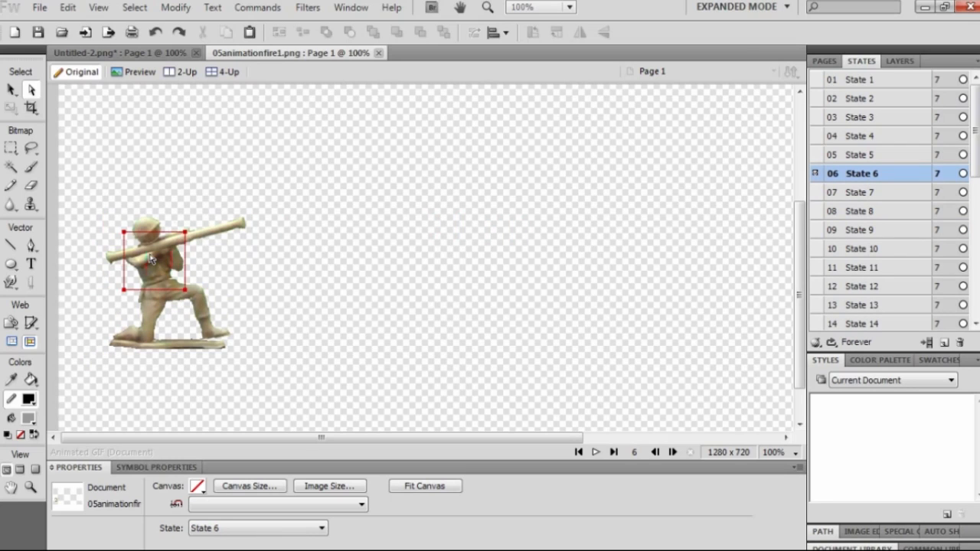
In State 6, fling the bazooka up to the upper left and knock the helmet down-left.
click(196, 233)
drag(196, 233, 205, 157)
drag(160, 233, 108, 284)
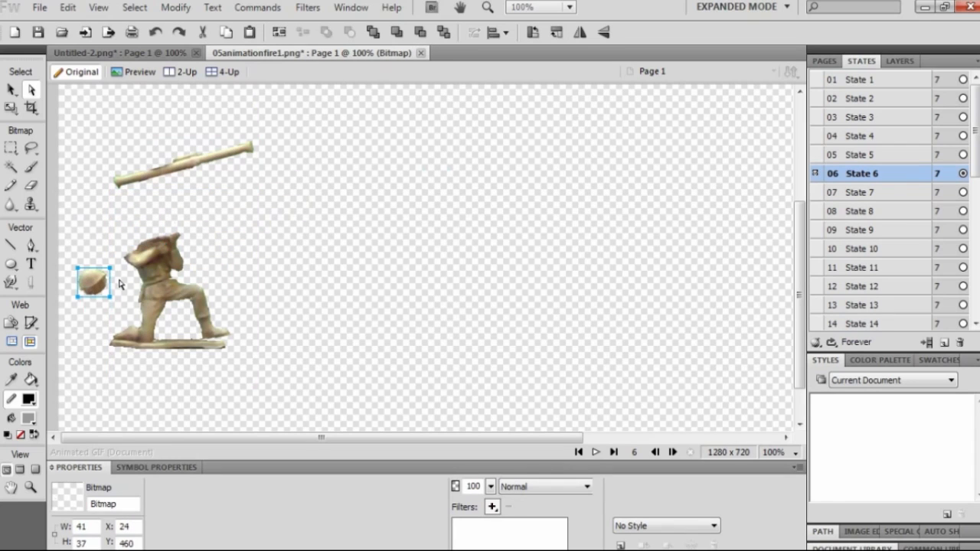
Compare States 6 and 7, then go to State 1 and select the soldier bitmap.
click(868, 175)
click(866, 196)
click(865, 179)
click(865, 193)
click(864, 183)
click(866, 155)
click(864, 176)
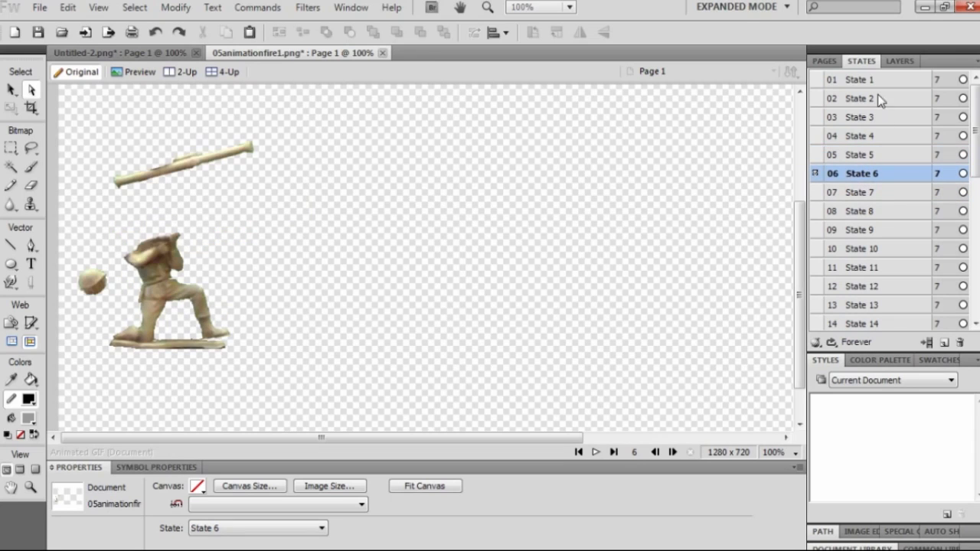
click(873, 82)
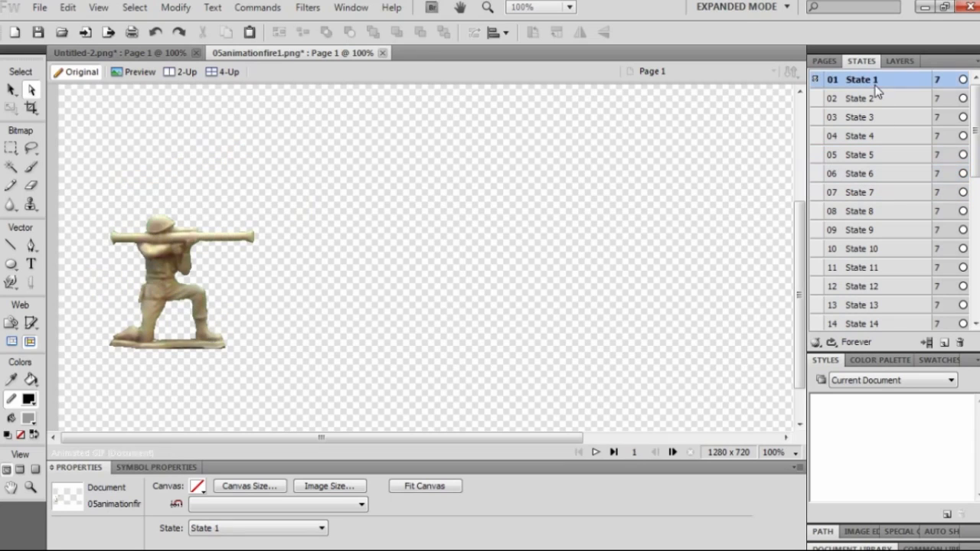
click(172, 276)
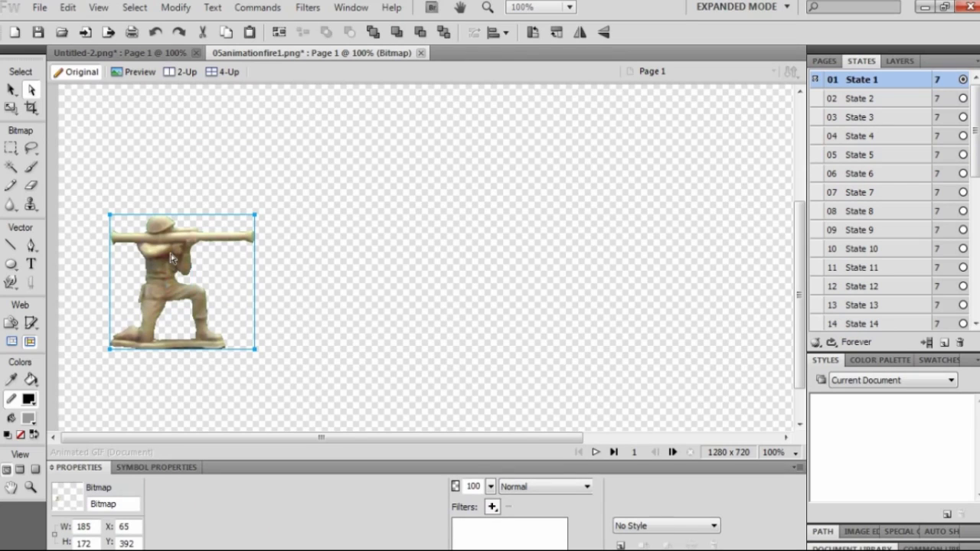
Select the soldier bitmap in State 1 and zoom the canvas to 300%.
click(32, 149)
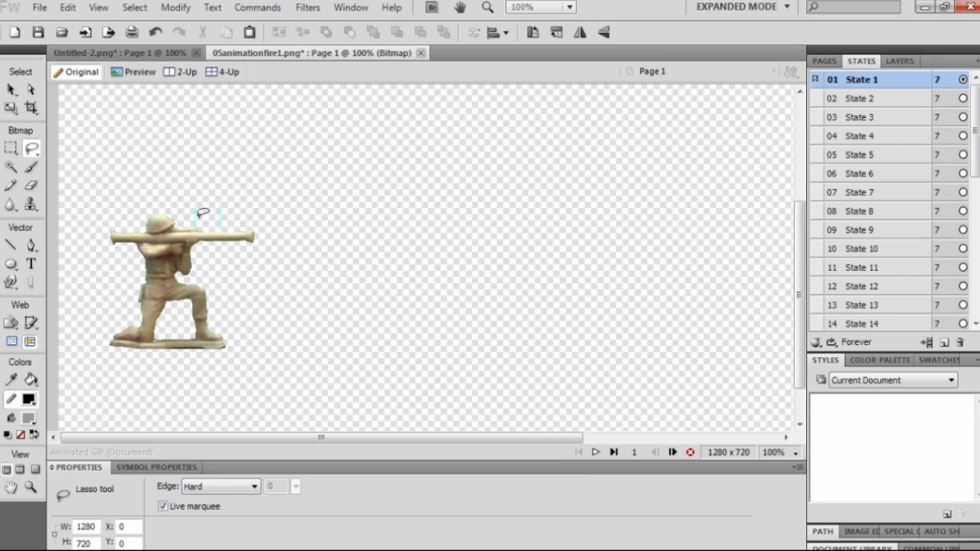
click(12, 90)
click(232, 162)
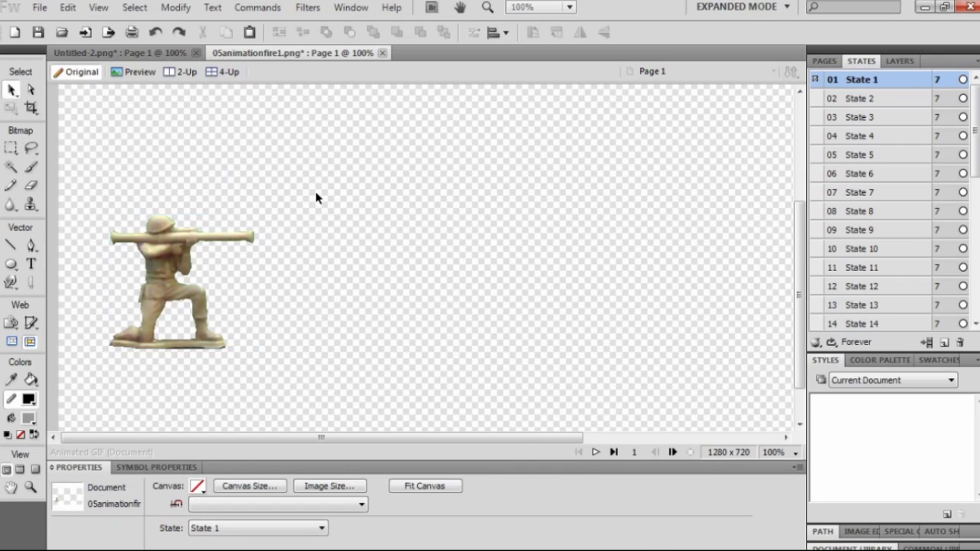
click(186, 259)
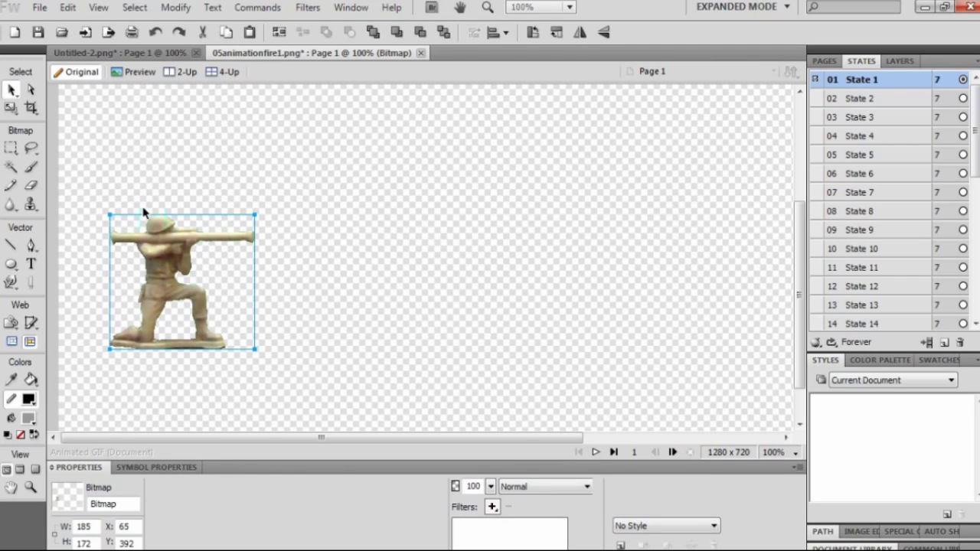
click(31, 149)
key(ctrl+z)
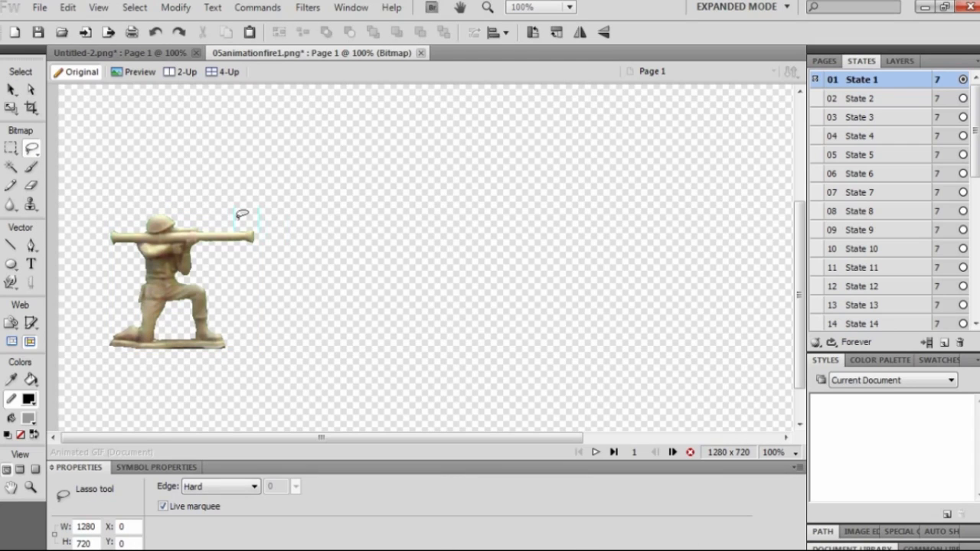
click(8, 88)
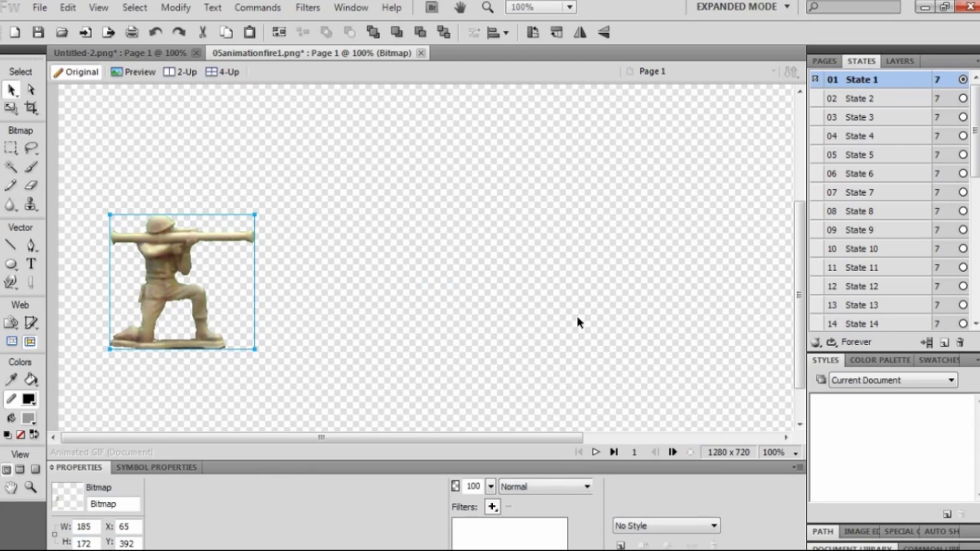
click(795, 452)
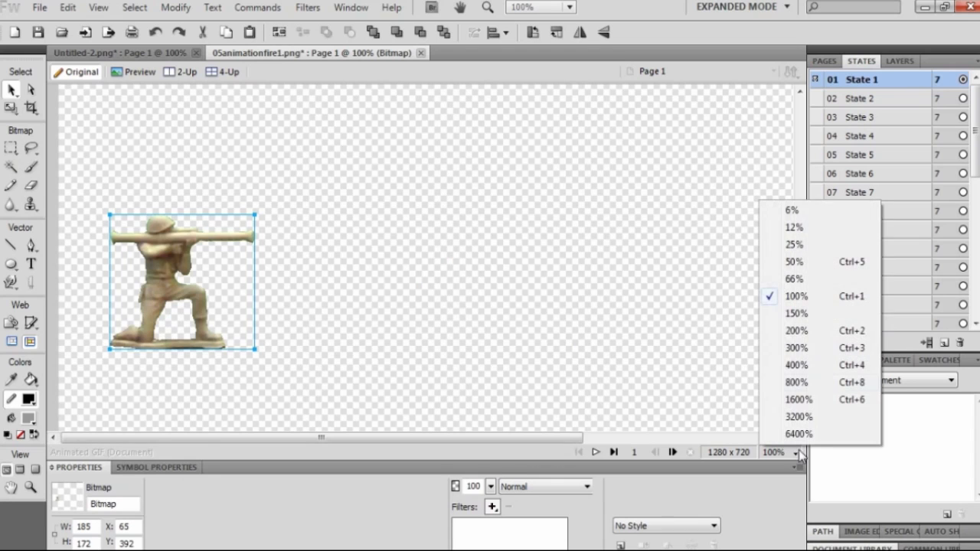
click(810, 347)
drag(799, 314, 800, 272)
Choose the Polygon Lasso tool from the Lasso flyout.
click(31, 148)
key(ctrl+z)
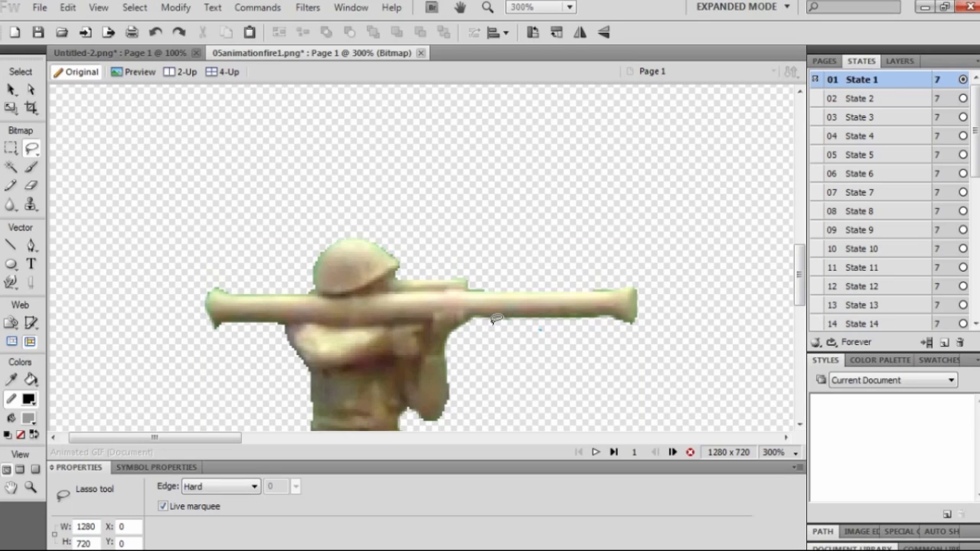
drag(546, 326, 546, 327)
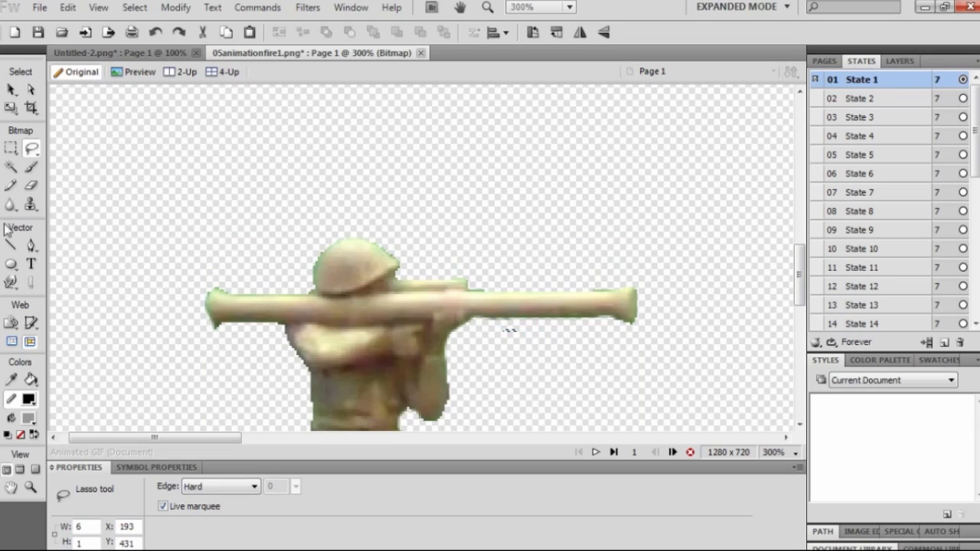
click(30, 149)
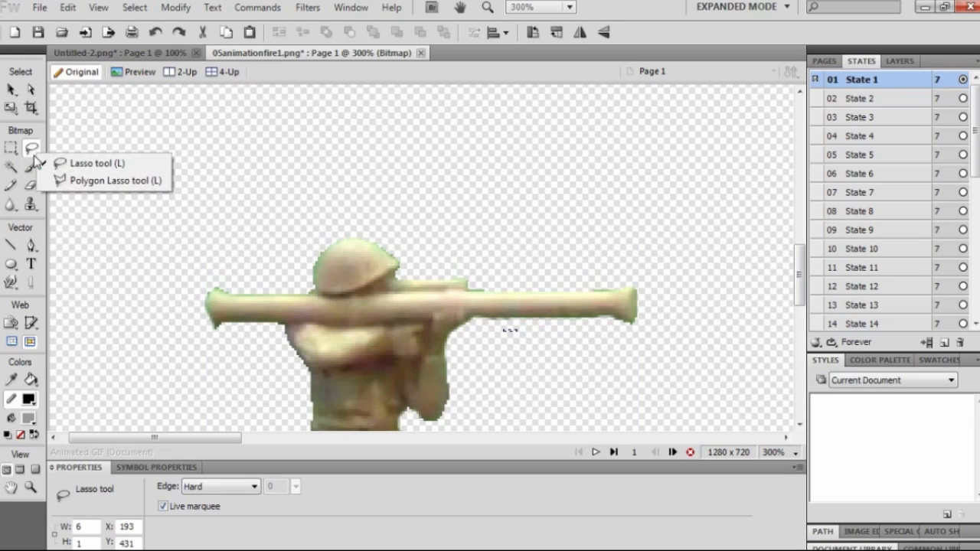
click(76, 182)
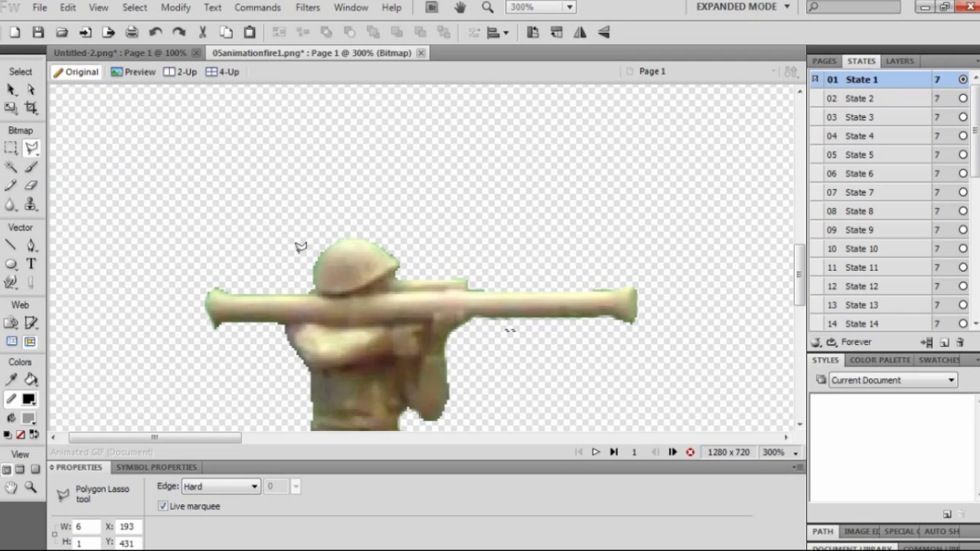
Trace a closed polygon outline around the whole bazooka, from front end to rear end.
click(482, 281)
click(591, 282)
click(660, 280)
click(660, 330)
click(601, 337)
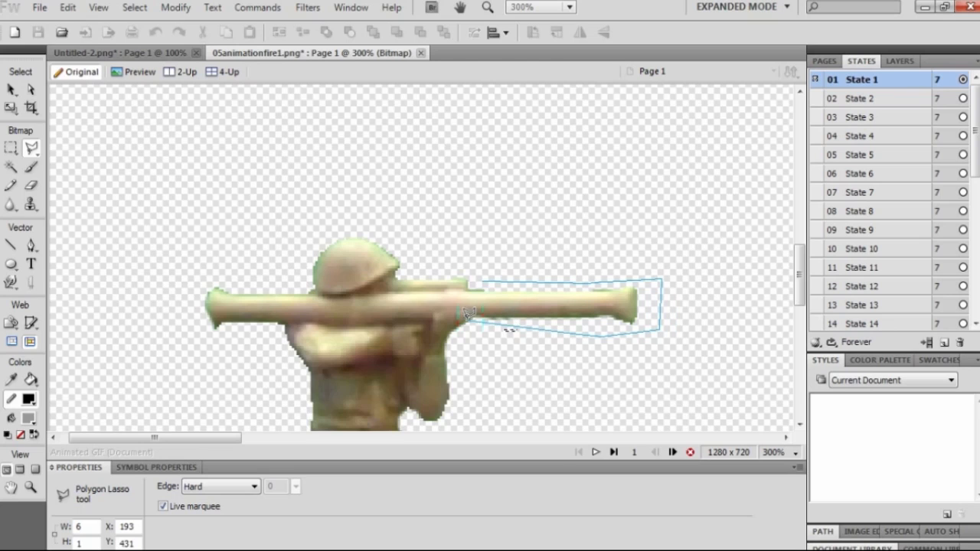
click(257, 325)
click(209, 357)
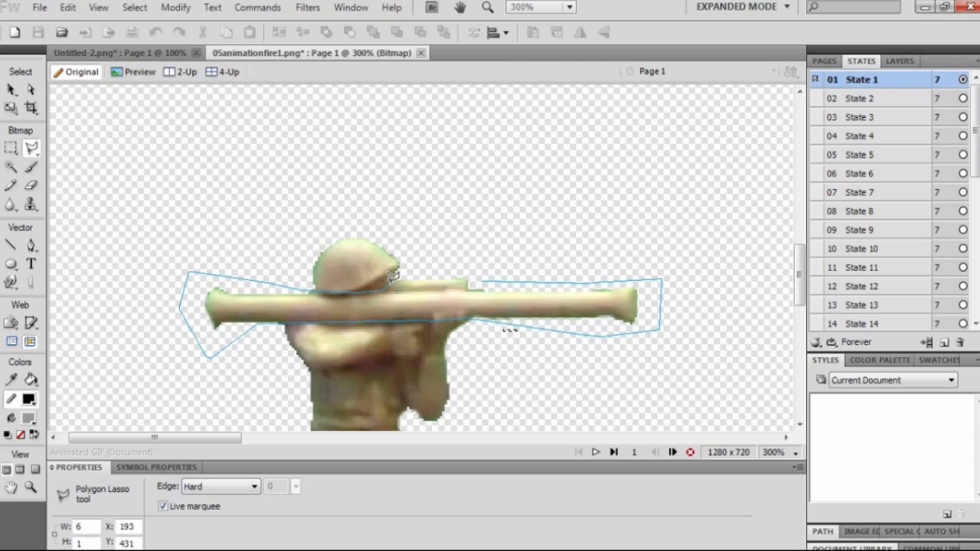
click(488, 274)
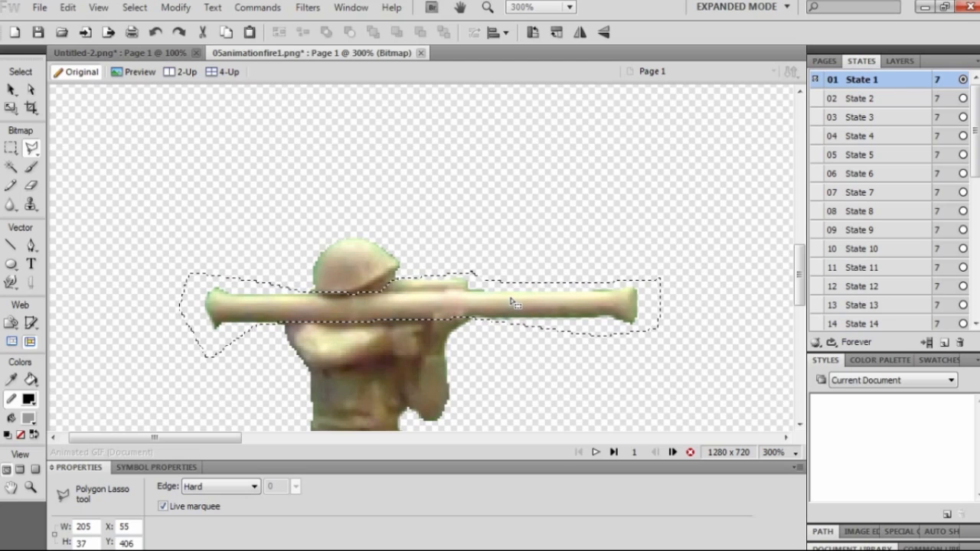
Cut the bazooka out of the soldier image and paste it back as its own bitmap.
key(Delete)
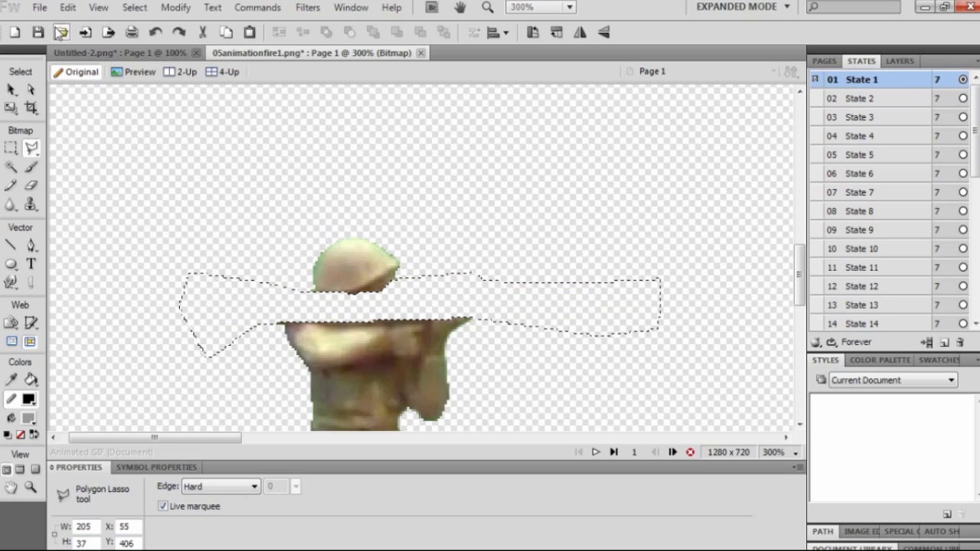
click(67, 7)
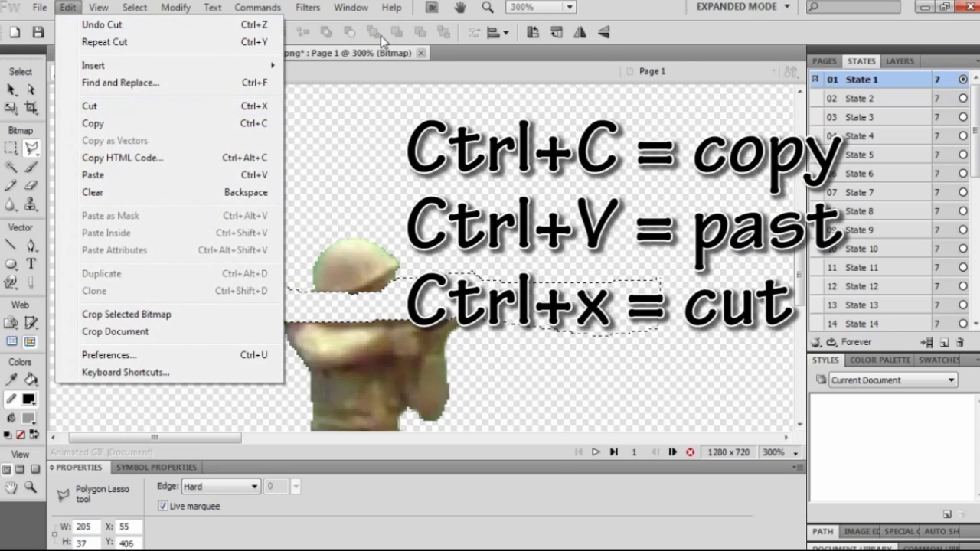
click(637, 12)
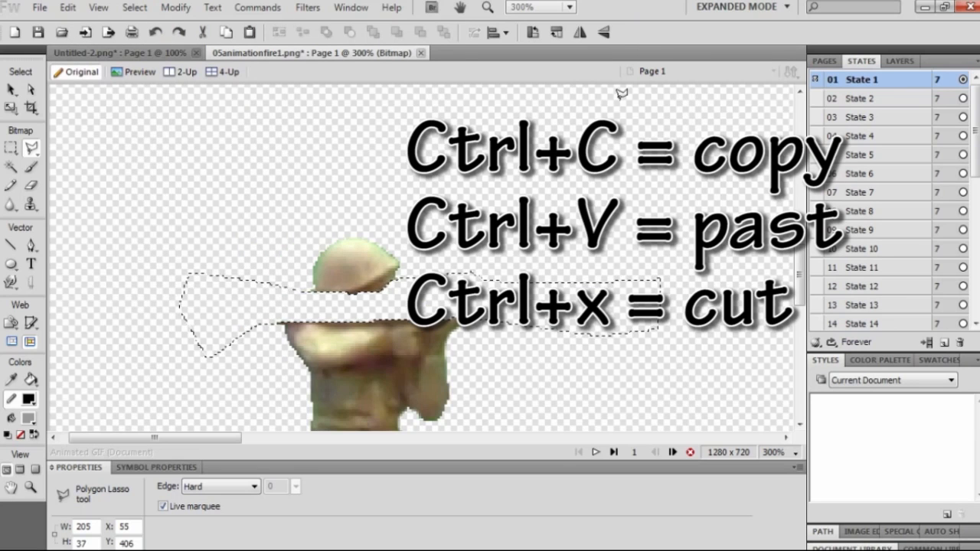
key(ctrl+v)
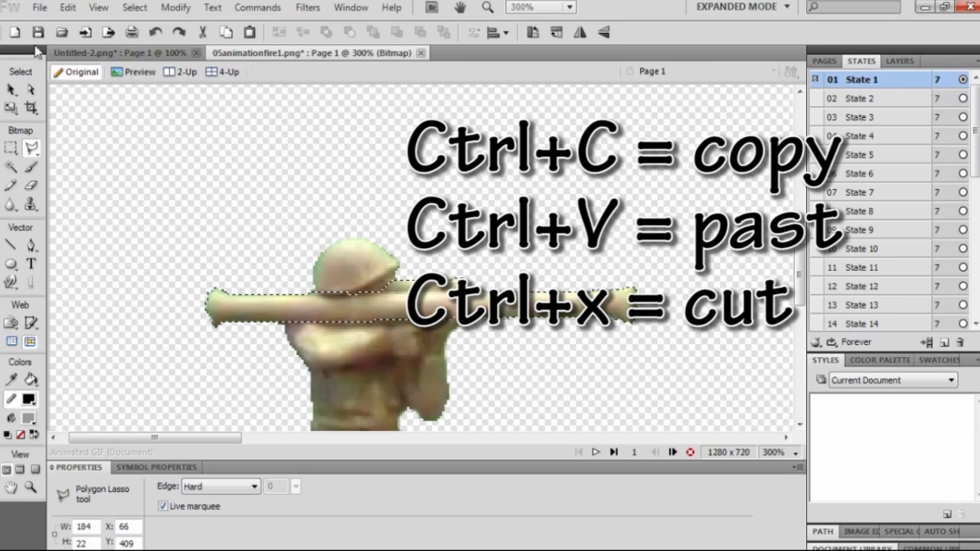
click(67, 7)
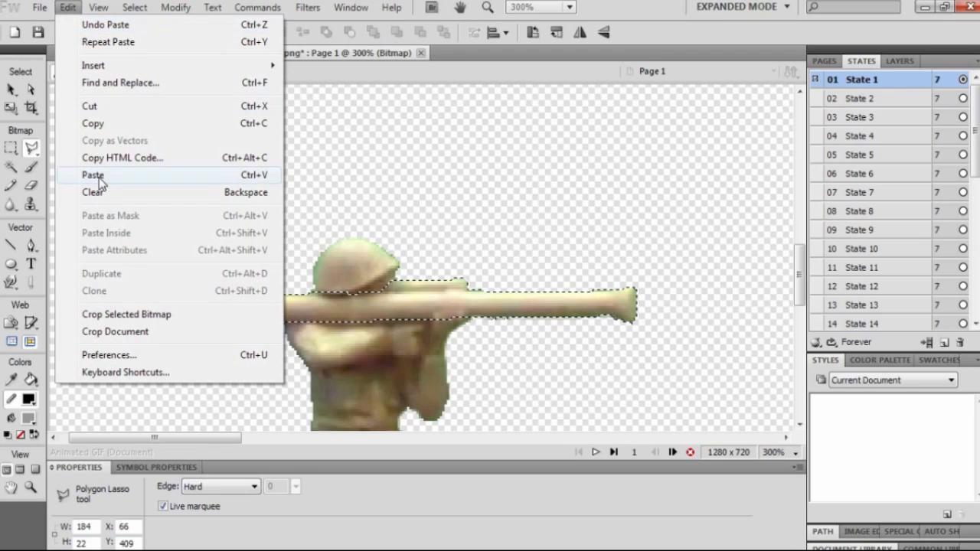
click(636, 14)
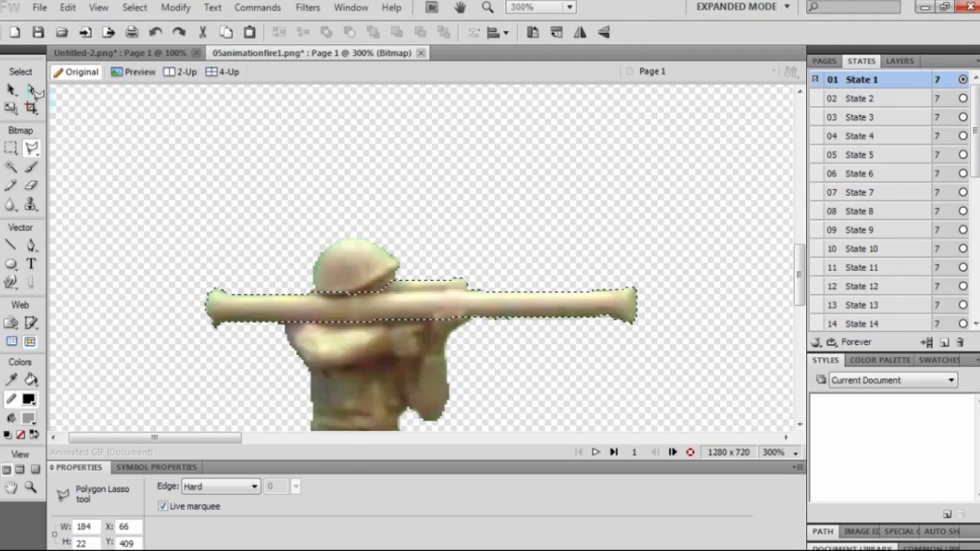
Clear the selection outline with Ctrl+D and return to the Pointer tool.
click(10, 148)
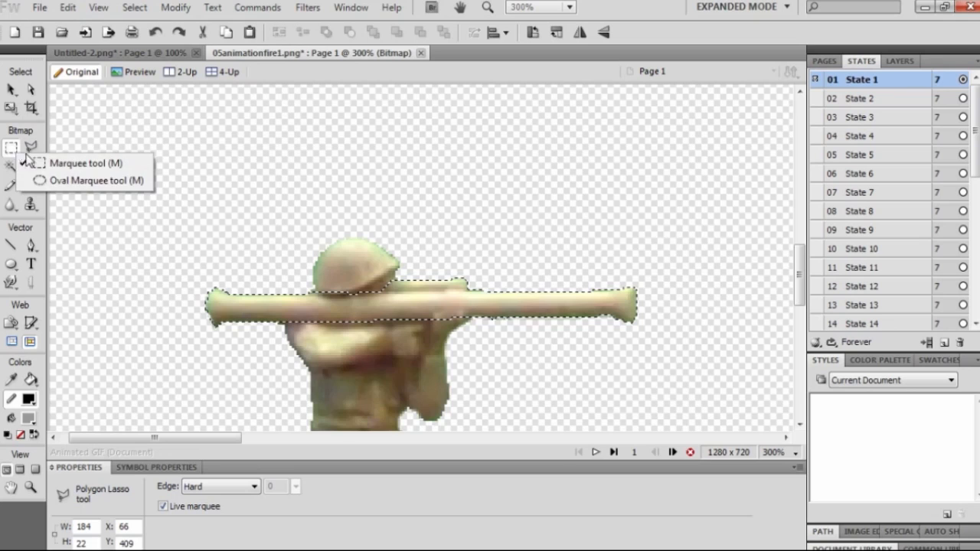
click(634, 5)
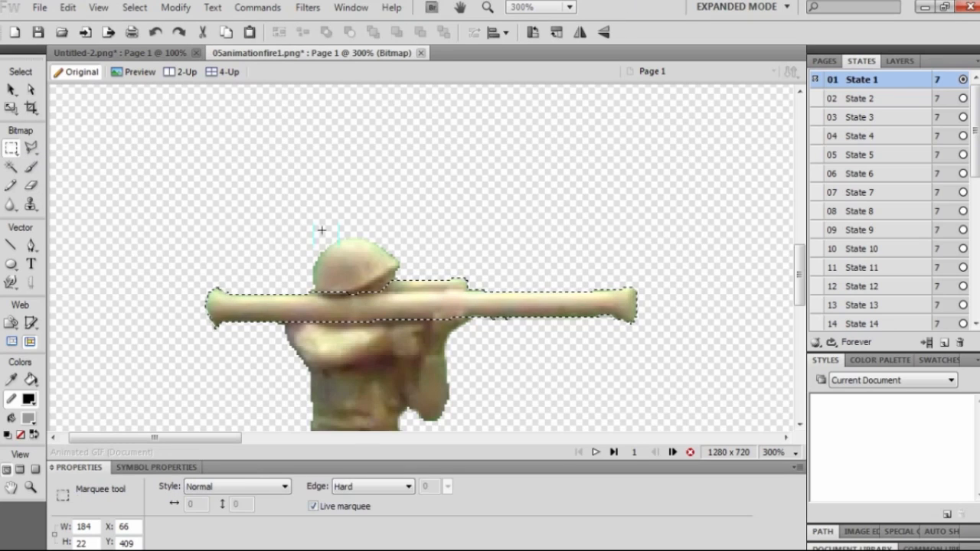
key(ctrl+d)
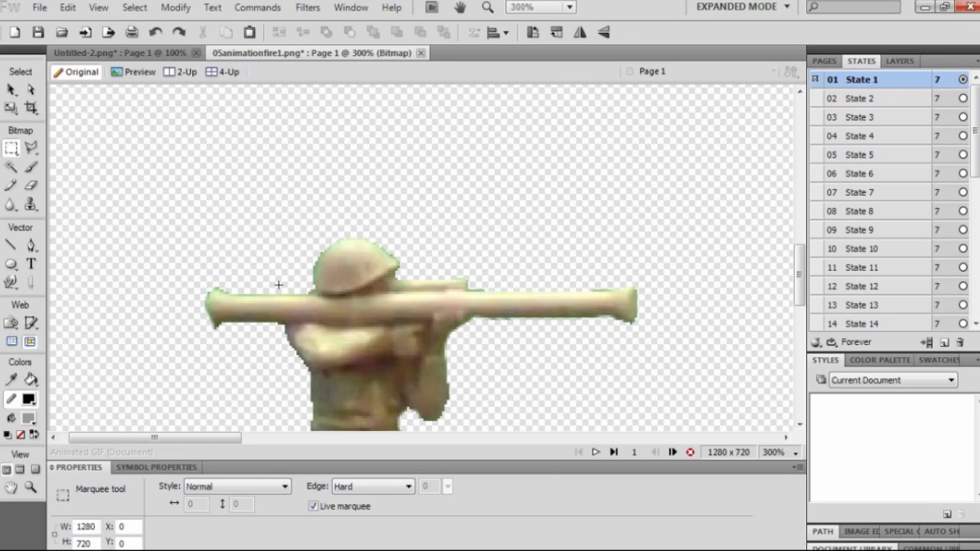
click(12, 91)
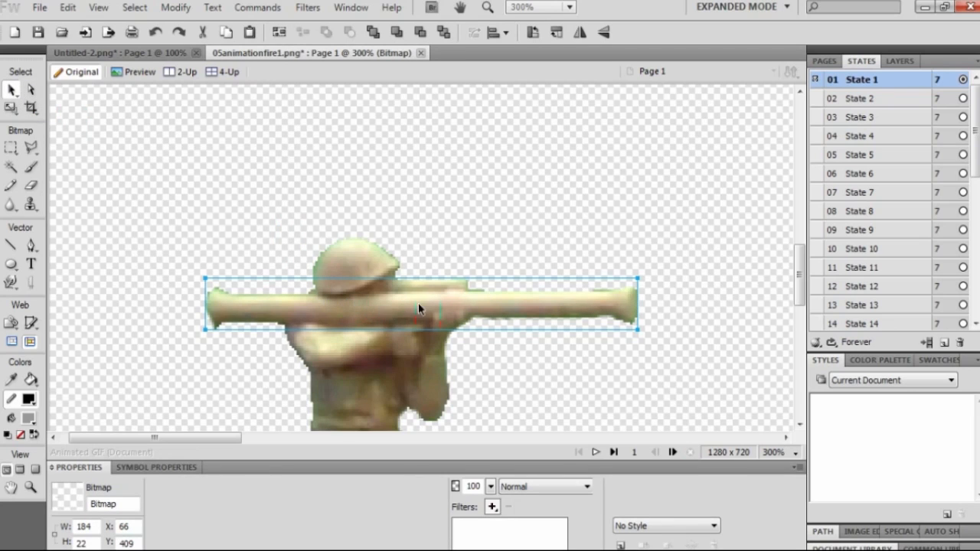
Lift the bazooka bitmap above the soldier's helmet, then select the soldier's body bitmap.
drag(418, 309, 395, 247)
mouse_move(800, 271)
mouse_down()
mouse_move(799, 315)
mouse_move(799, 274)
mouse_up()
drag(535, 223, 554, 176)
click(363, 324)
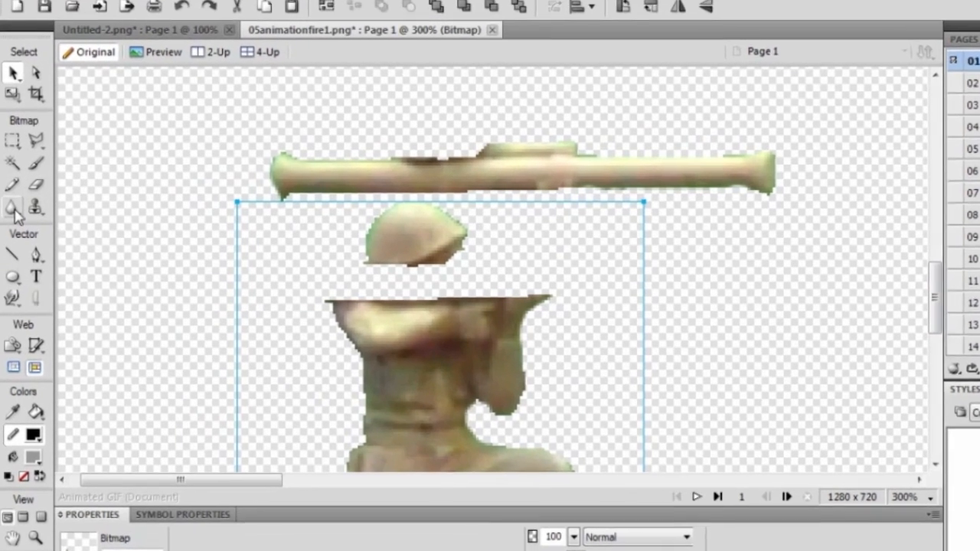
Smudge the shoulder colour into the cut gap and set the bazooka back across the soldier's shoulder.
click(11, 204)
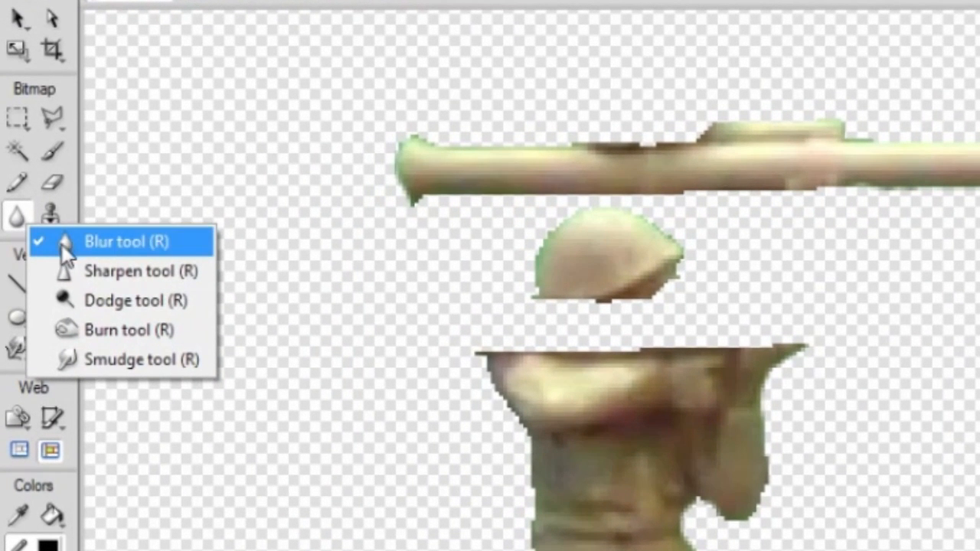
click(125, 360)
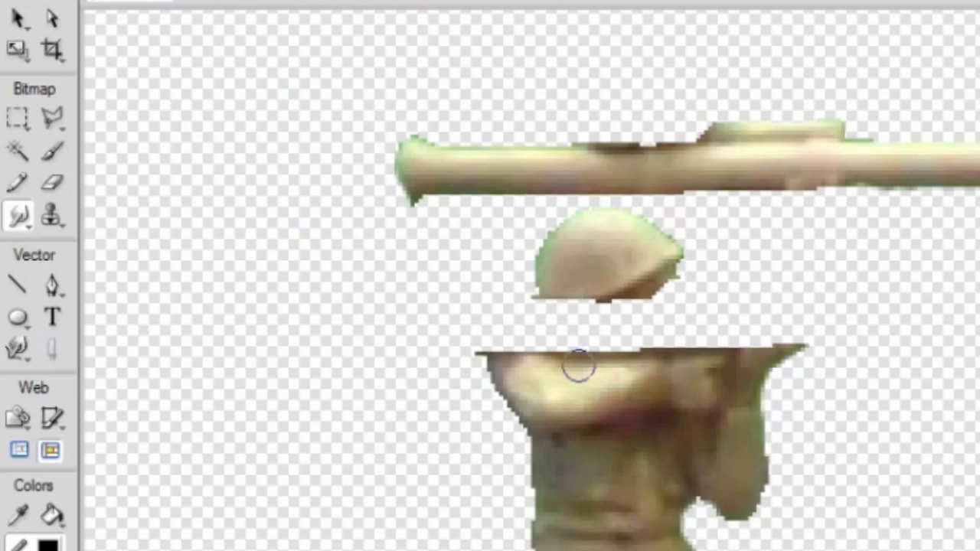
drag(536, 331, 582, 330)
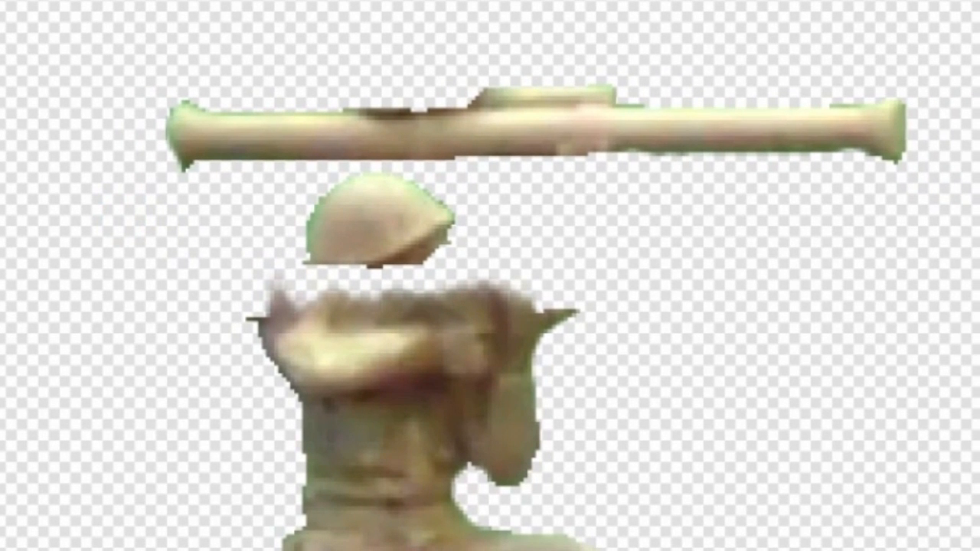
key(v)
drag(482, 113, 480, 276)
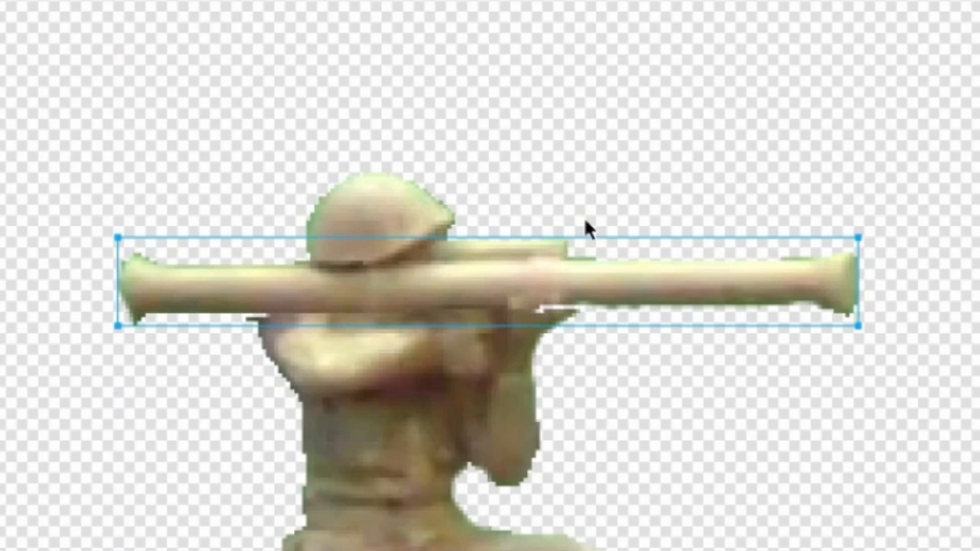
Select the bazooka and flip among States 6 to 12 in the States panel.
scroll(750, 180, down, 2)
click(749, 184)
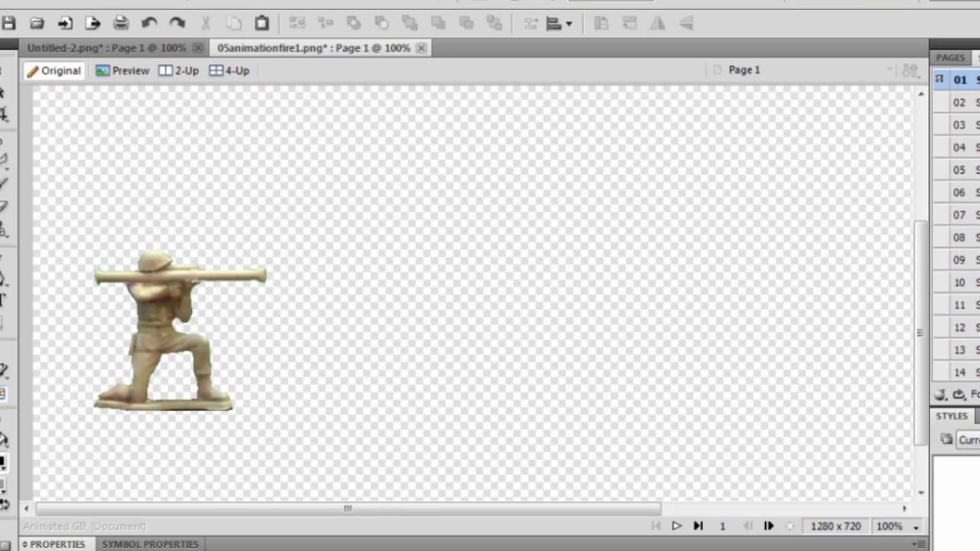
scroll(957, 226, down, 1)
click(971, 192)
click(971, 215)
click(971, 148)
click(971, 103)
click(971, 81)
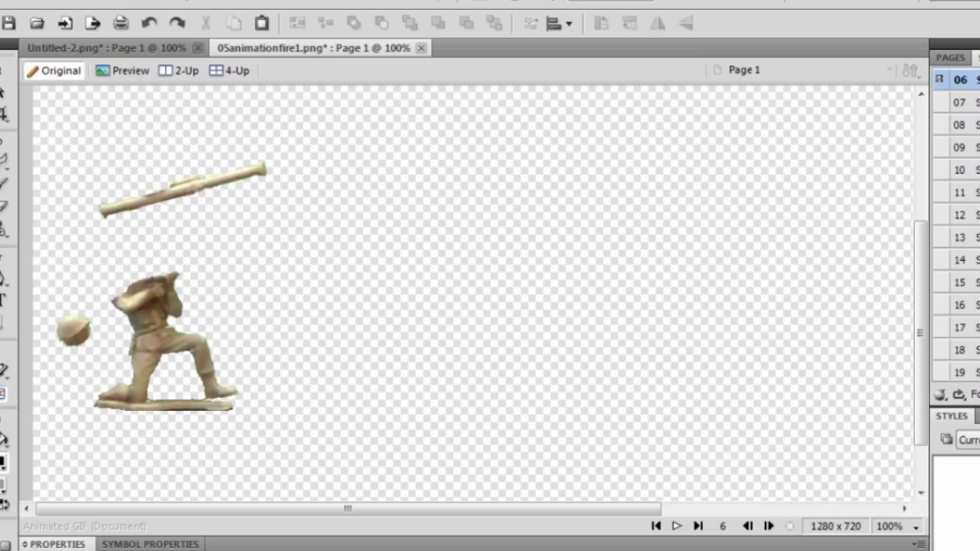
Step through States 7 to 14 in order to review each pose of the fall.
click(971, 103)
click(971, 125)
click(971, 148)
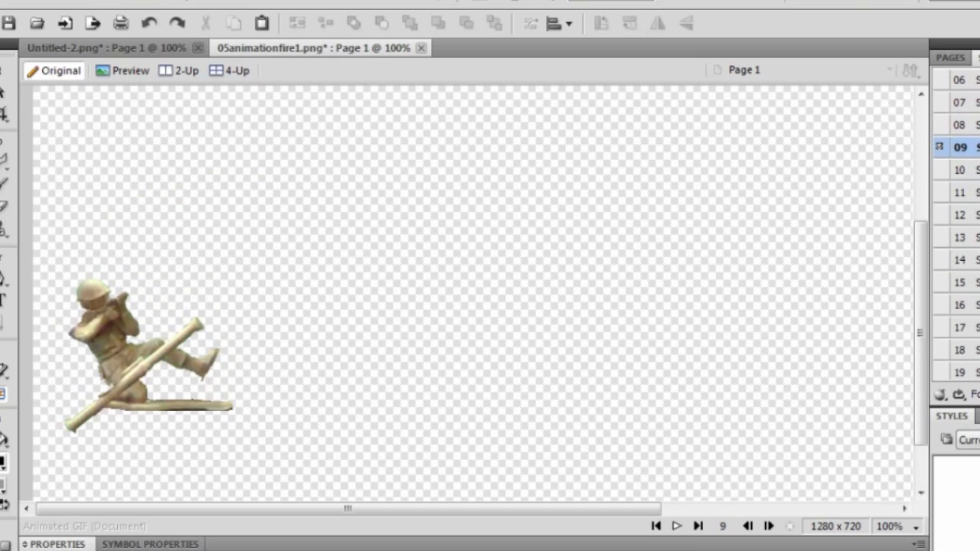
click(971, 170)
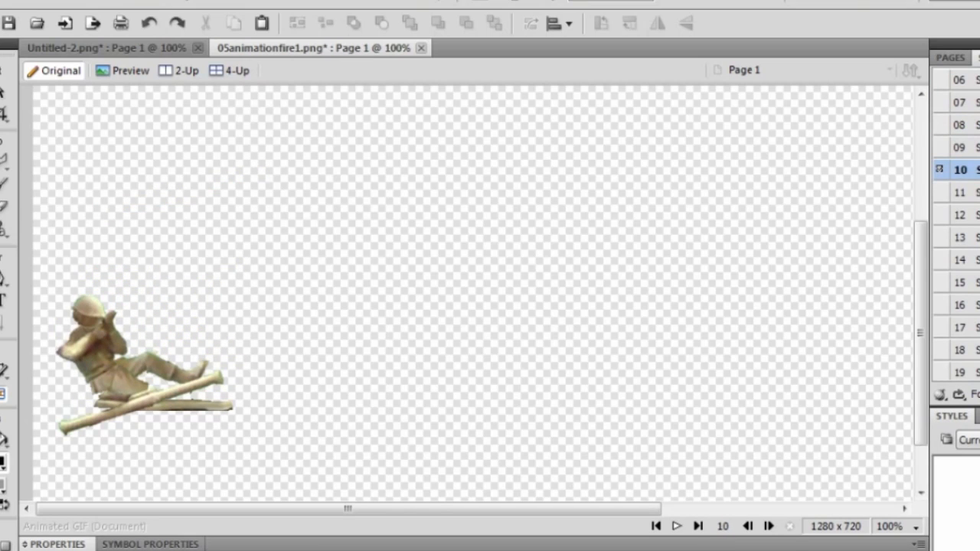
click(971, 192)
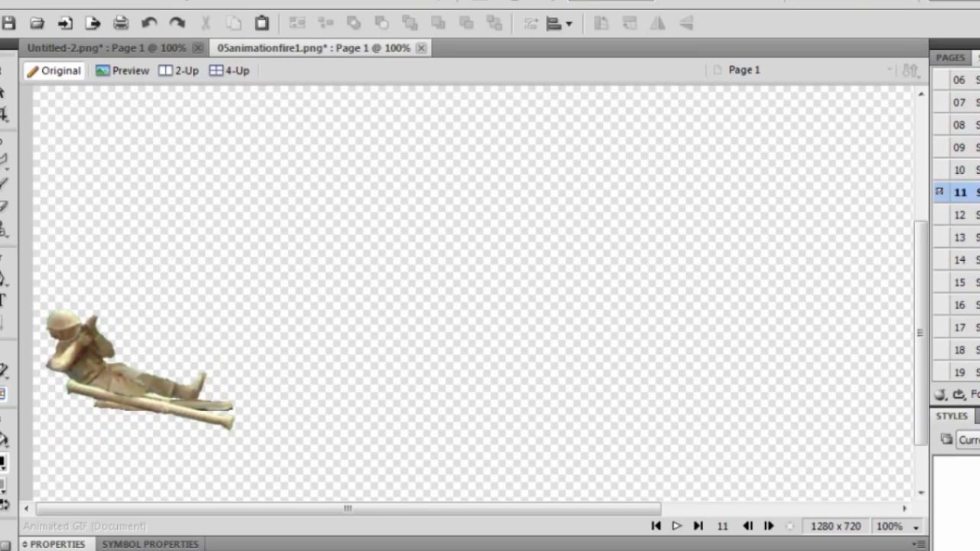
click(971, 215)
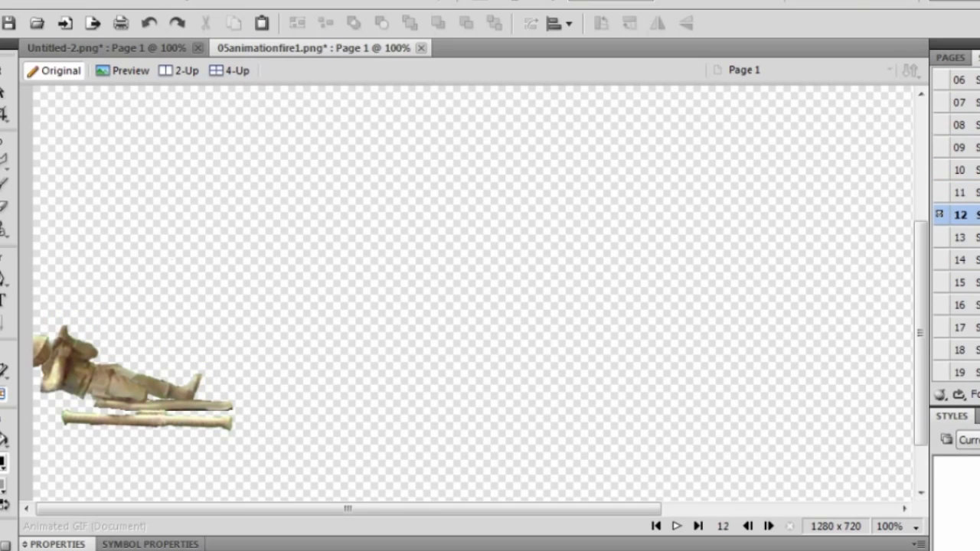
click(971, 238)
click(971, 260)
drag(923, 304, 915, 332)
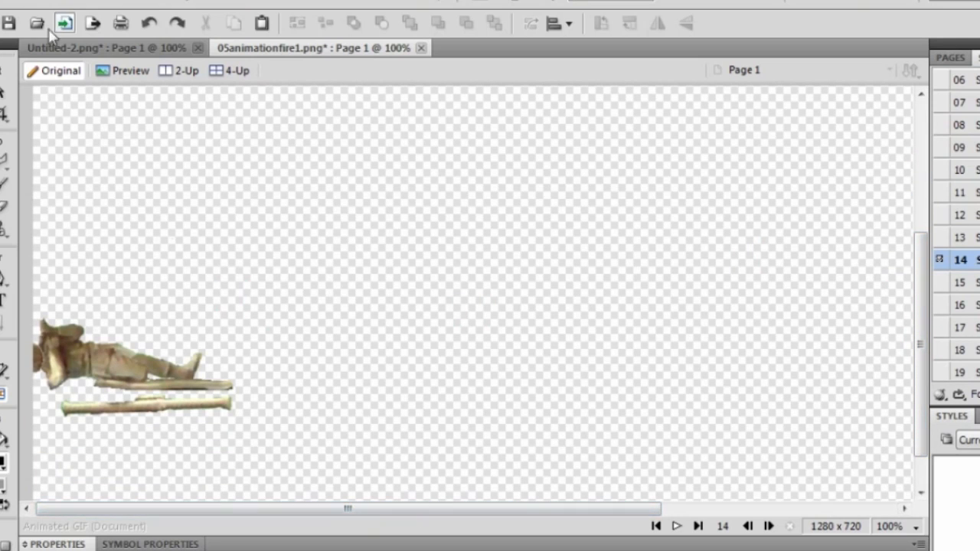
click(13, 7)
click(91, 485)
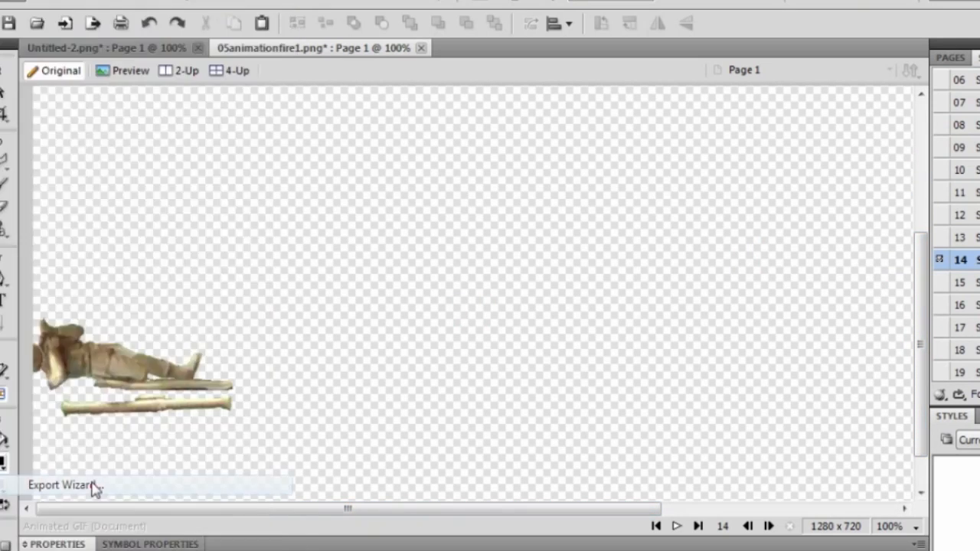
click(617, 448)
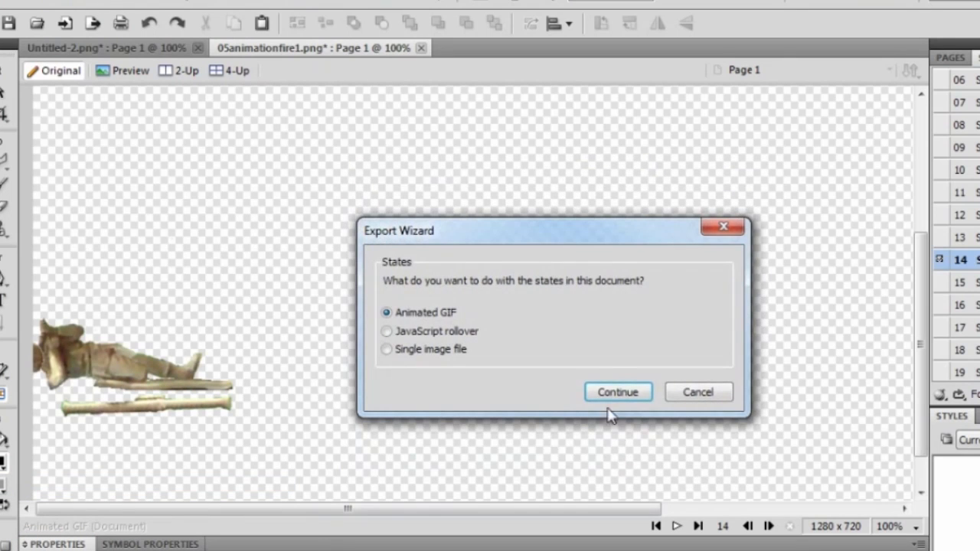
click(618, 392)
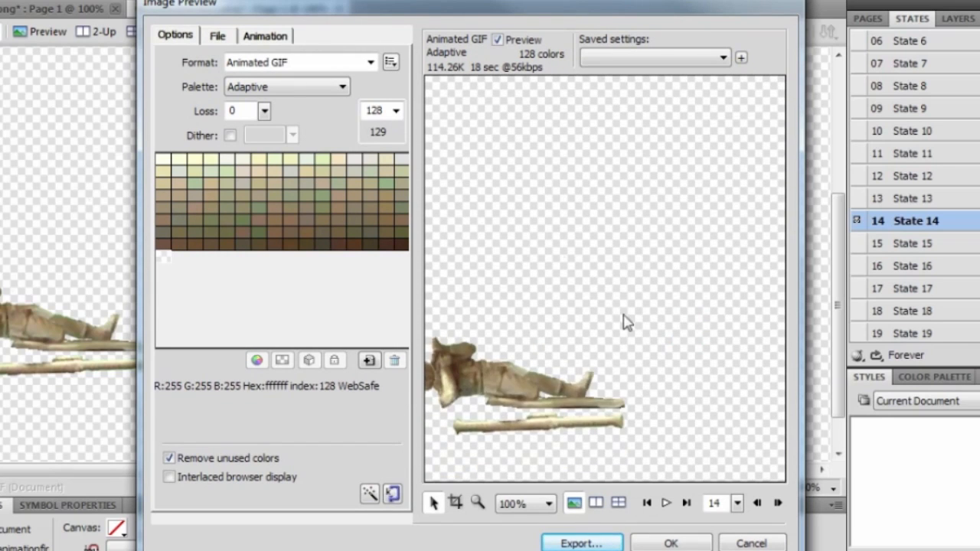
click(669, 503)
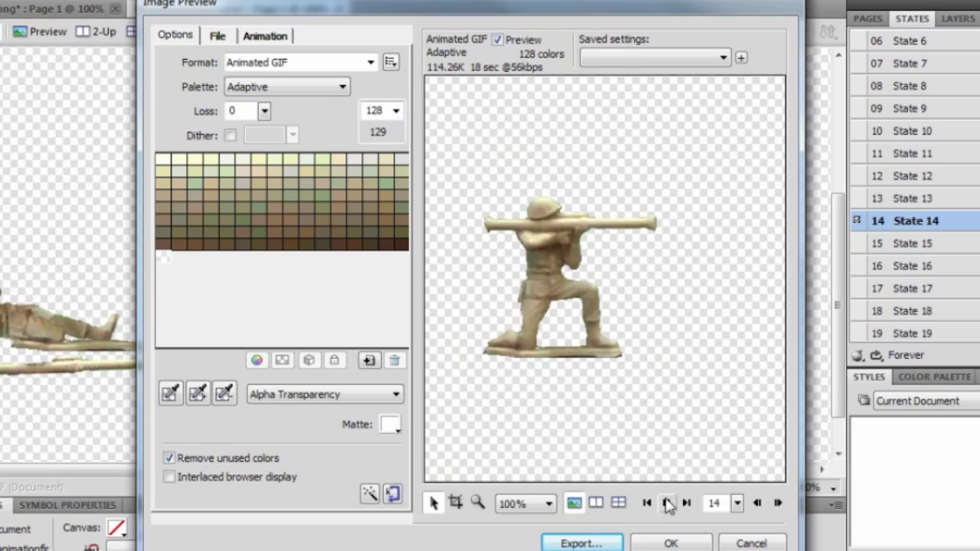
click(667, 502)
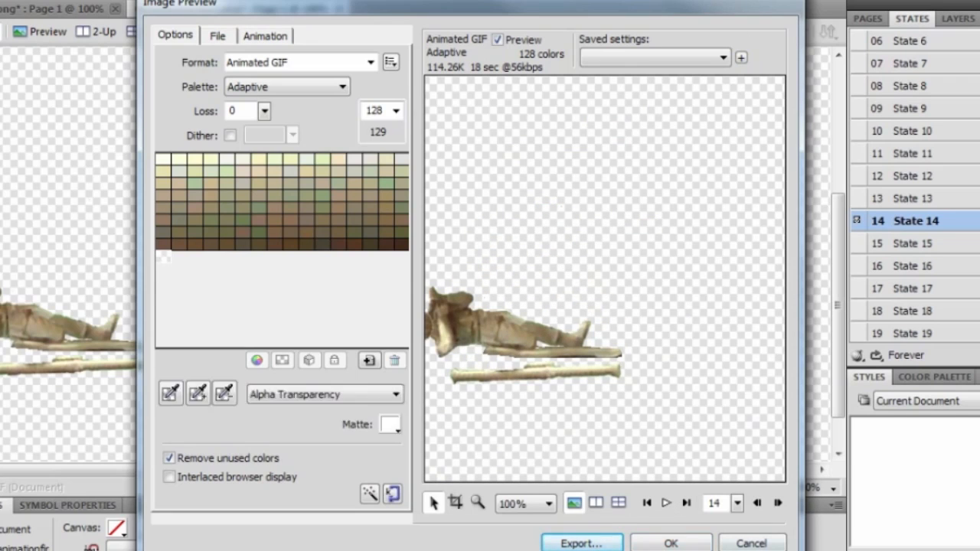
click(751, 542)
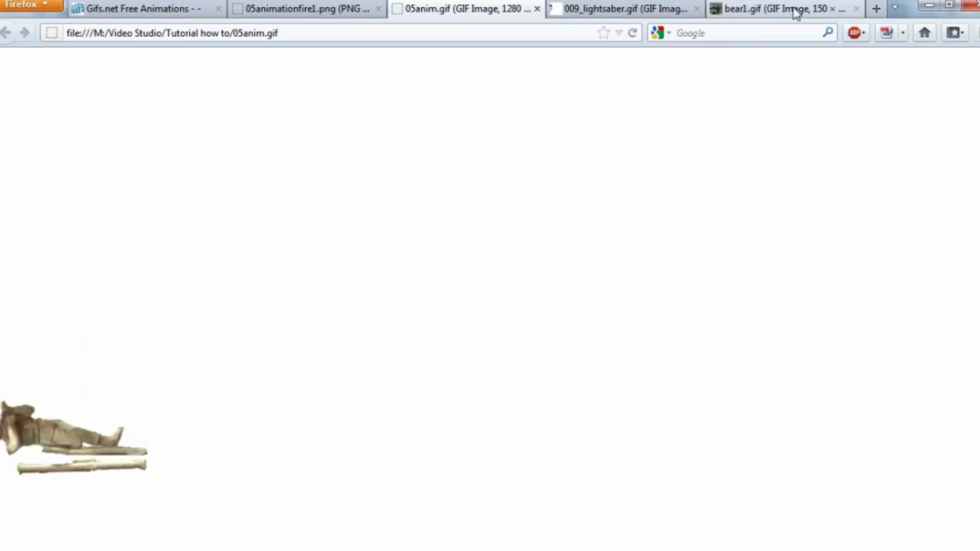
Bring up Firefox showing the bear1.gif animation.
click(796, 10)
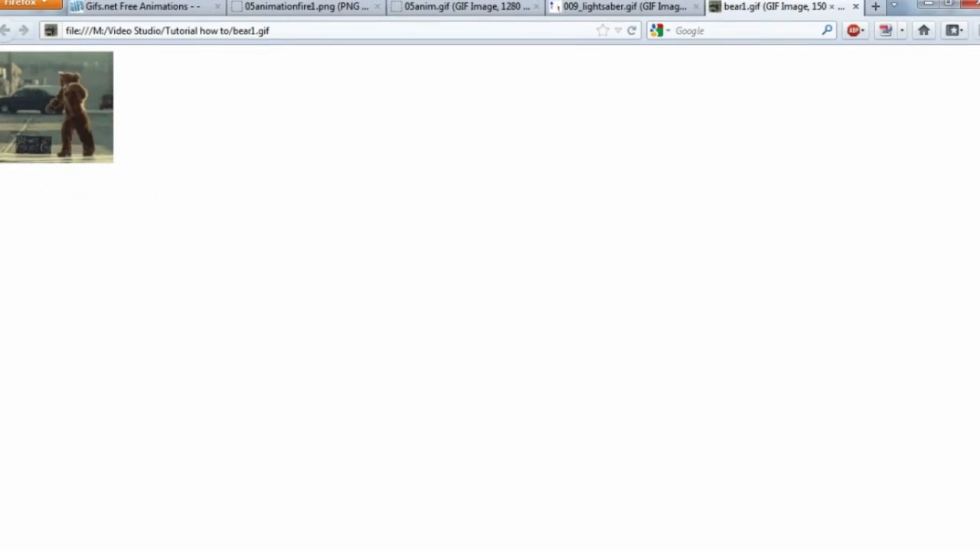
Play Starship Troopers in Media Player, pause at 08:33, then bring Premiere Pro forward.
click(304, 498)
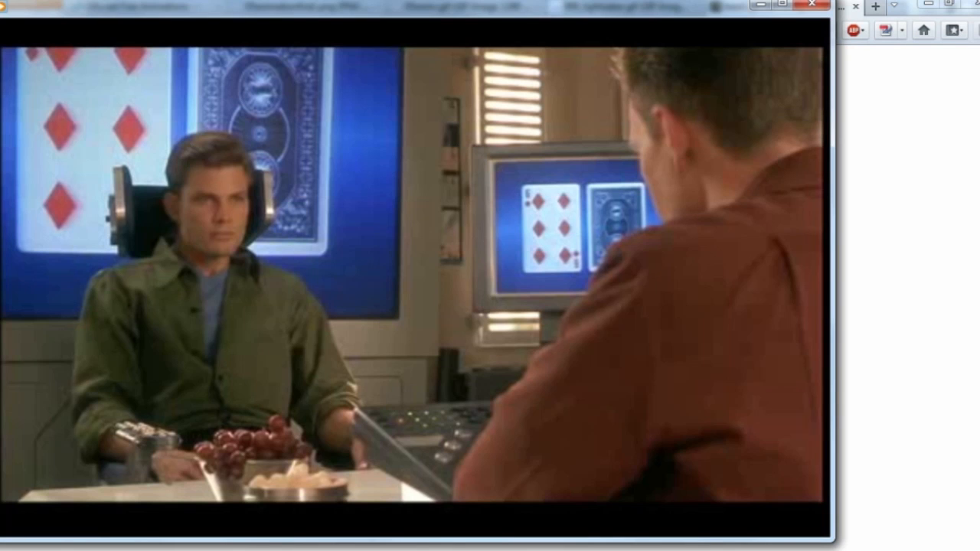
mouse_move(365, 505)
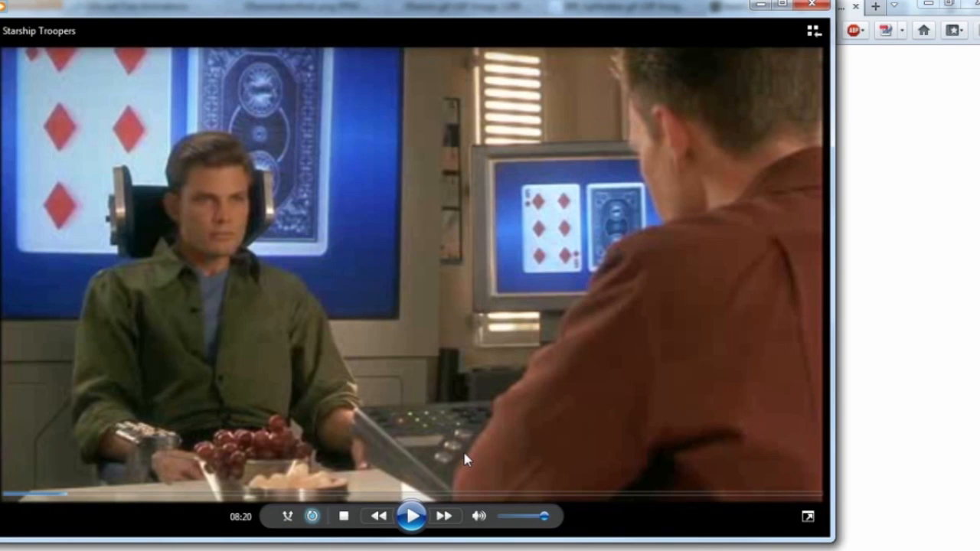
click(412, 517)
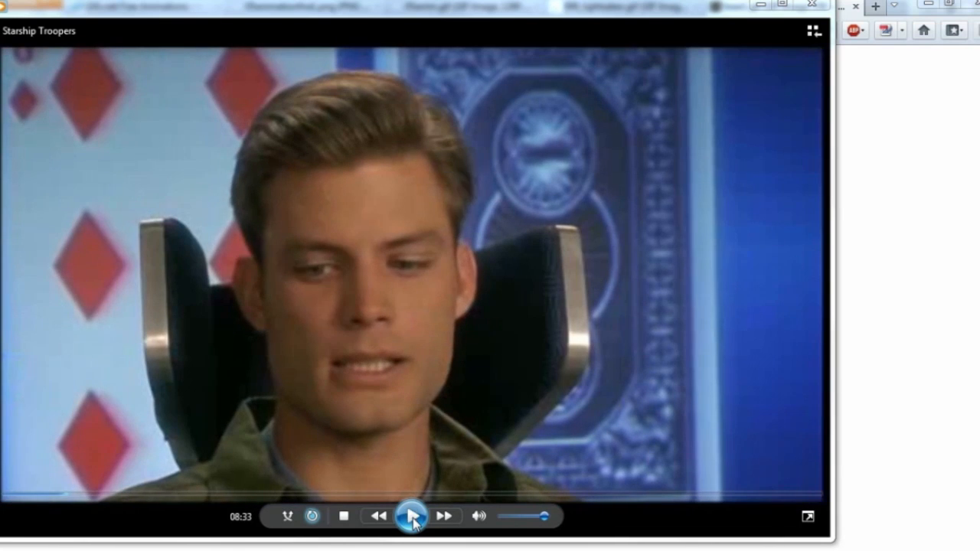
click(412, 518)
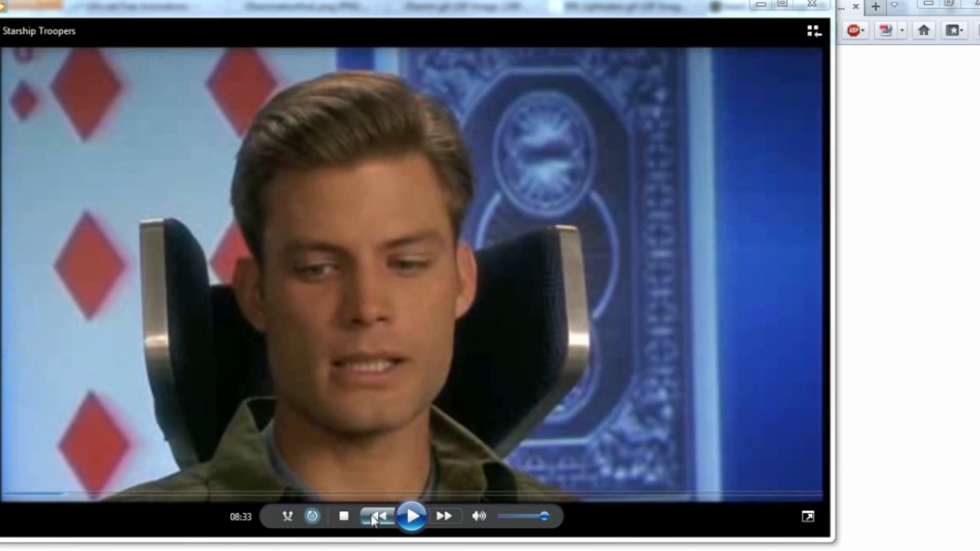
mouse_move(206, 550)
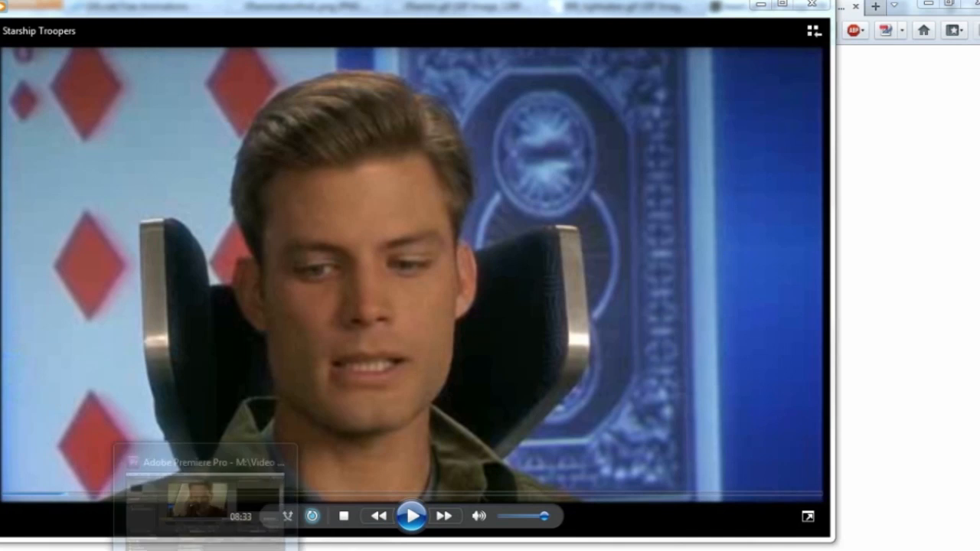
click(205, 494)
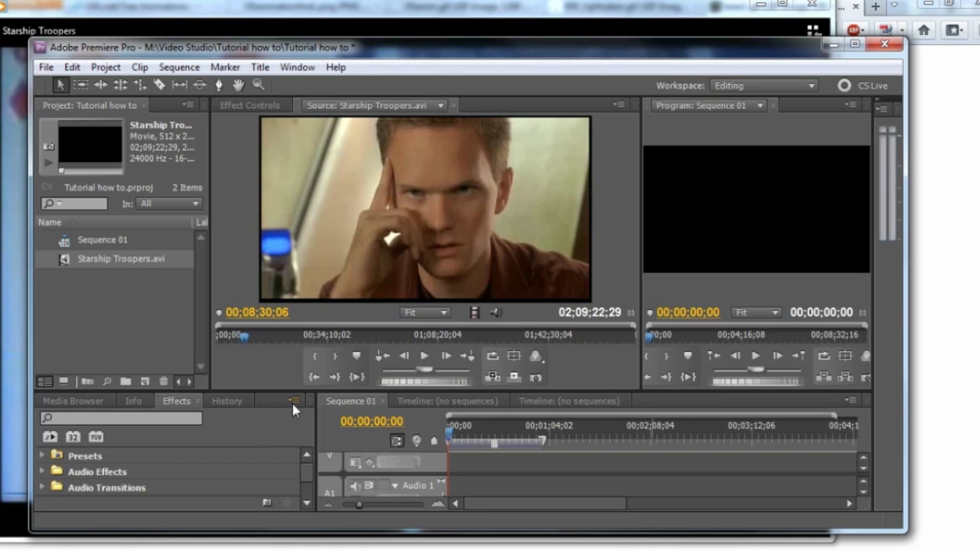
Deselect the Starship Troopers.avi clip and switch to the Tutorial how to folder window with Alt+Tab.
click(274, 365)
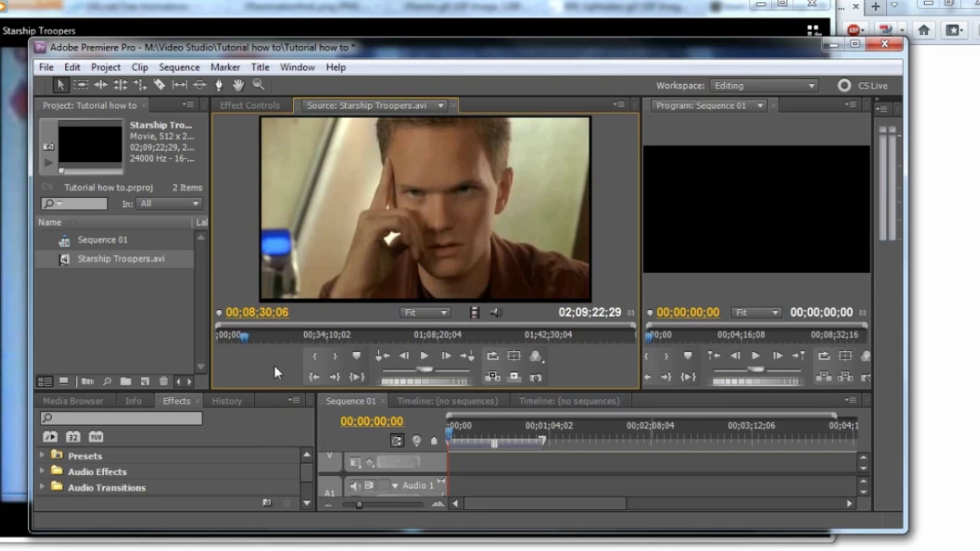
click(166, 337)
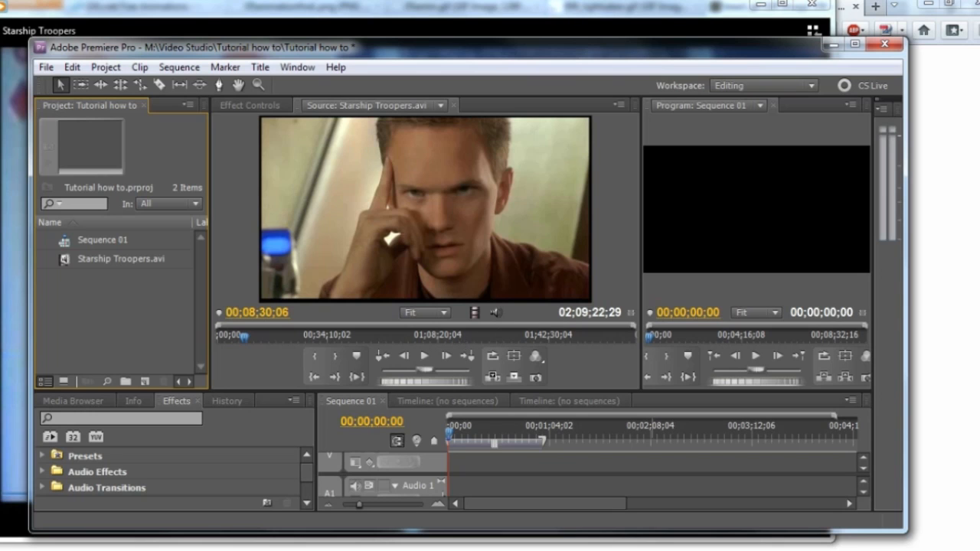
key(alt+Tab)
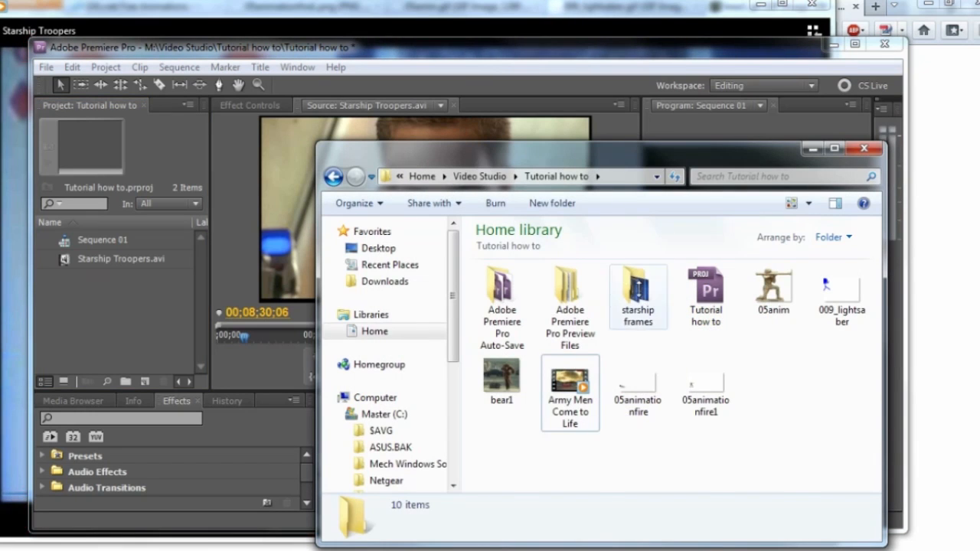
Open the starship frames folder and scroll through its 27 Starship Troopers stills.
double_click(638, 286)
drag(871, 309, 867, 366)
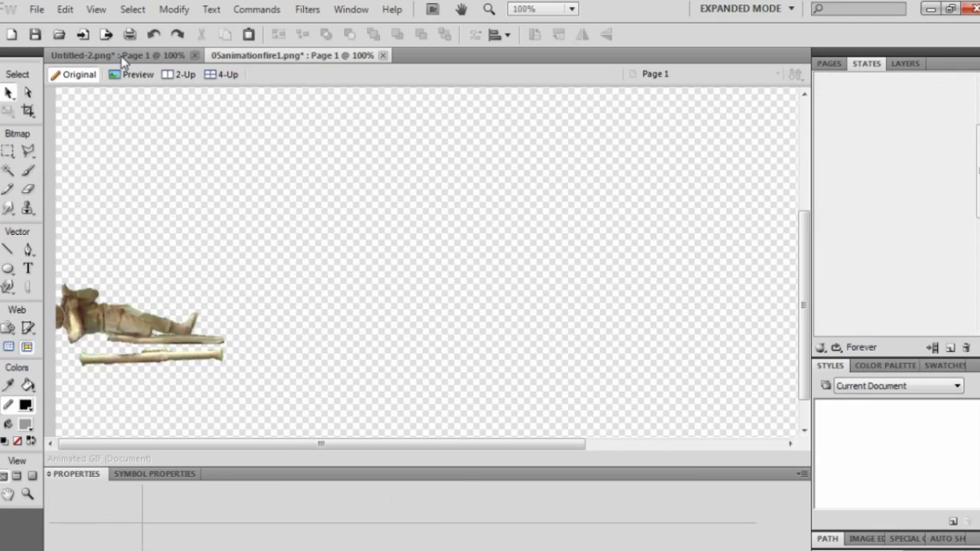
Switch to Untitled-2 and step through States 1 to 6 of the animation.
click(122, 60)
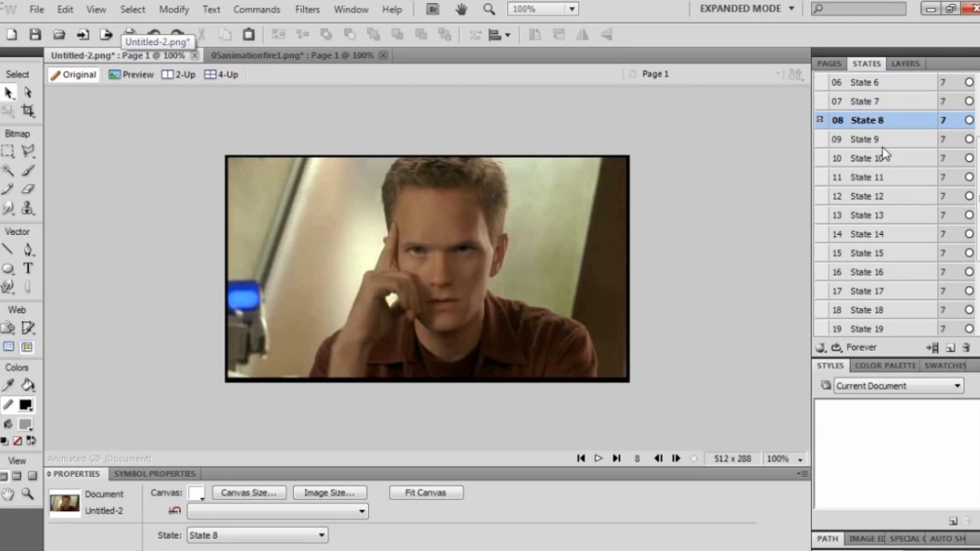
drag(977, 142, 978, 81)
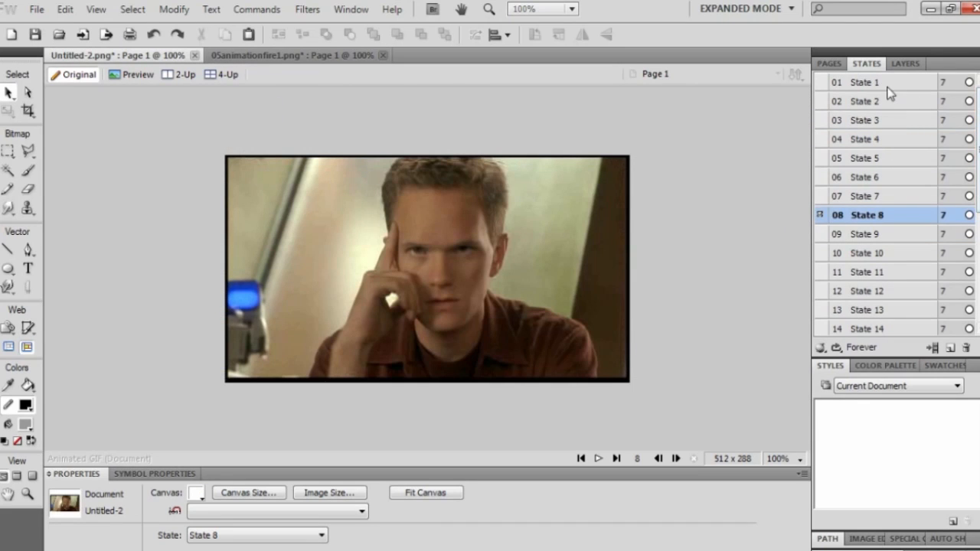
click(888, 86)
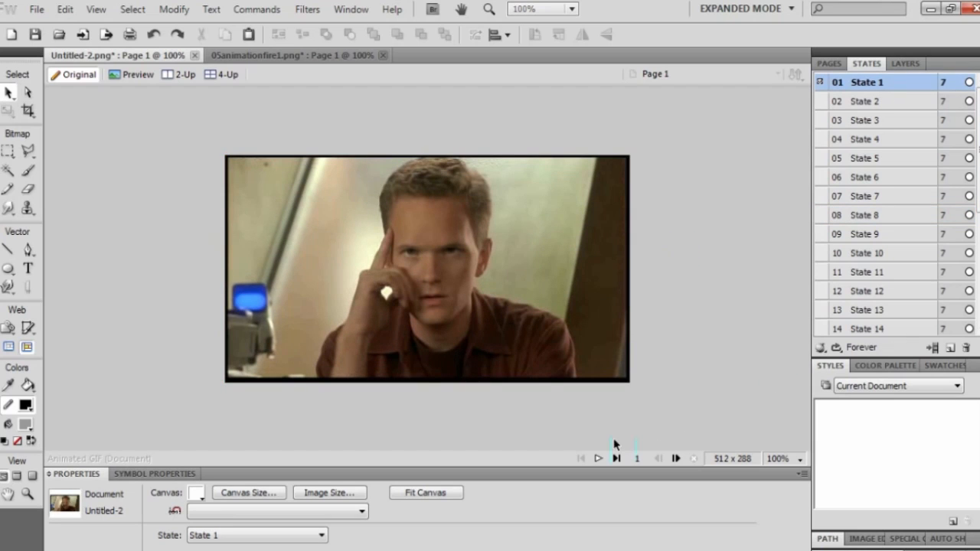
click(879, 107)
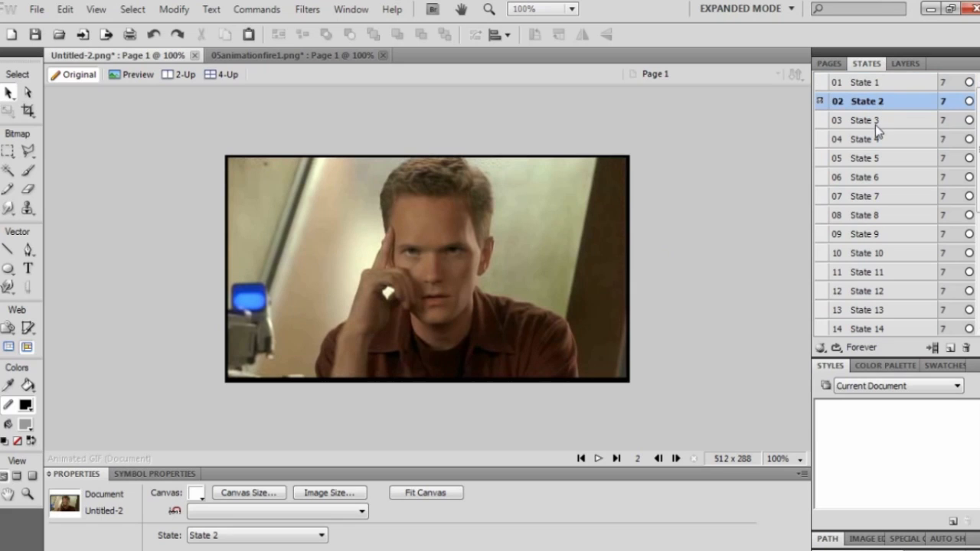
click(874, 123)
click(875, 138)
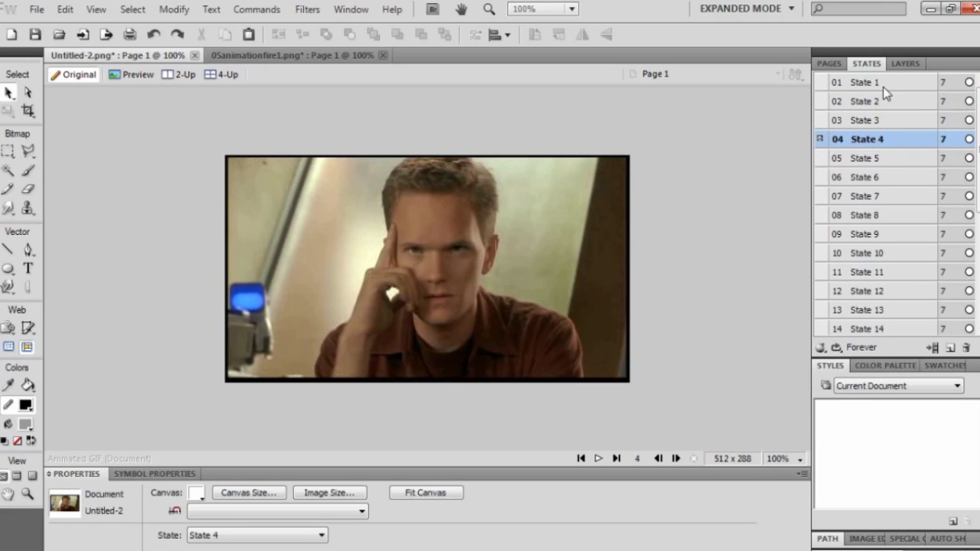
click(874, 158)
click(873, 177)
click(881, 82)
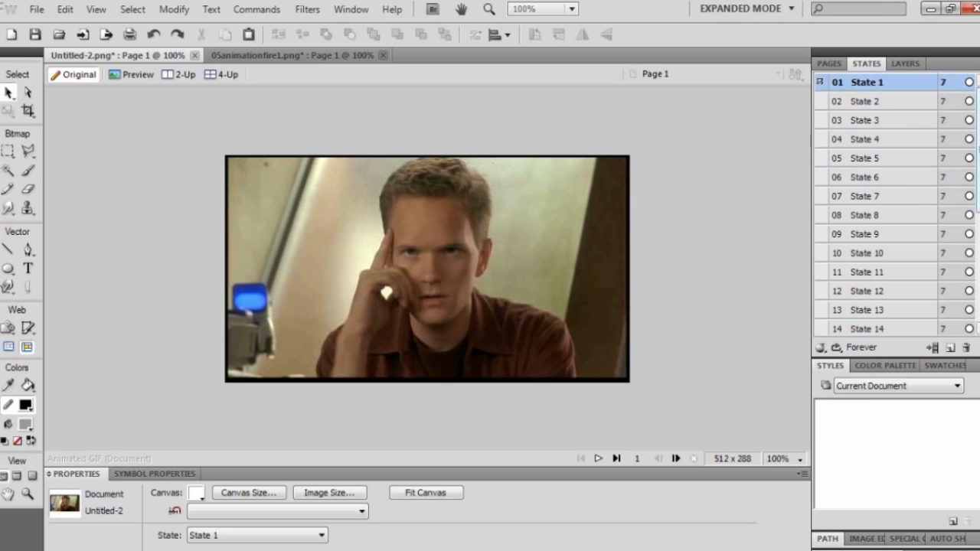
Jump to State 24, then step back to the empty State 22.
drag(976, 157, 974, 273)
click(888, 308)
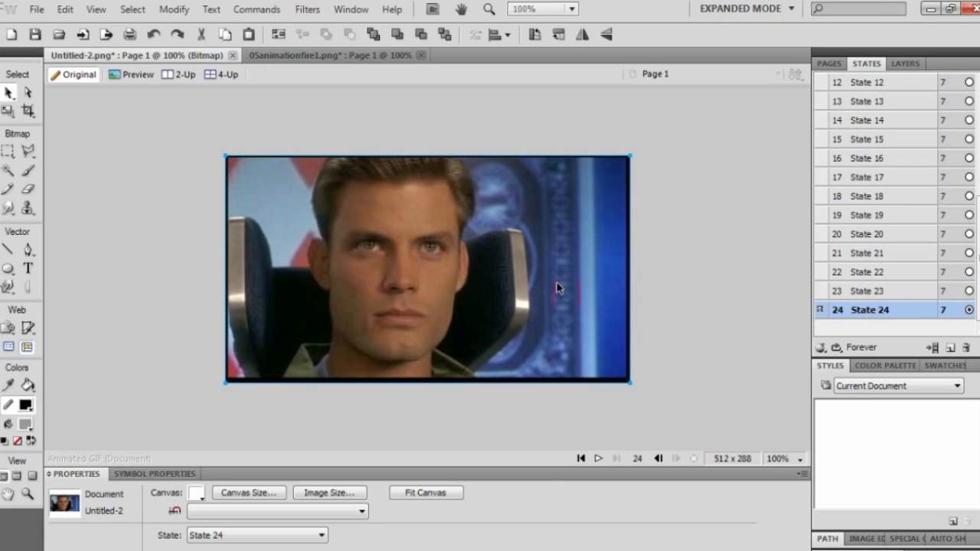
click(556, 283)
click(720, 265)
click(866, 291)
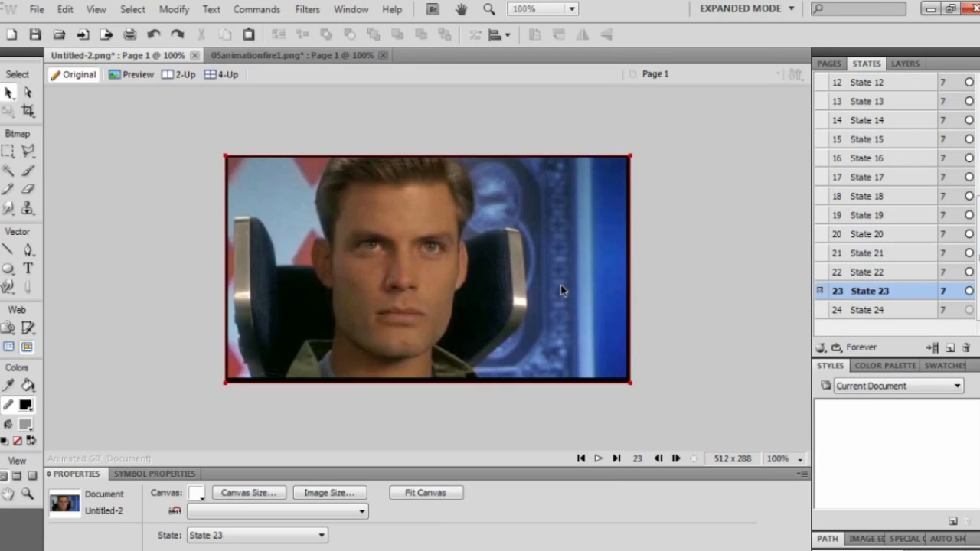
click(853, 278)
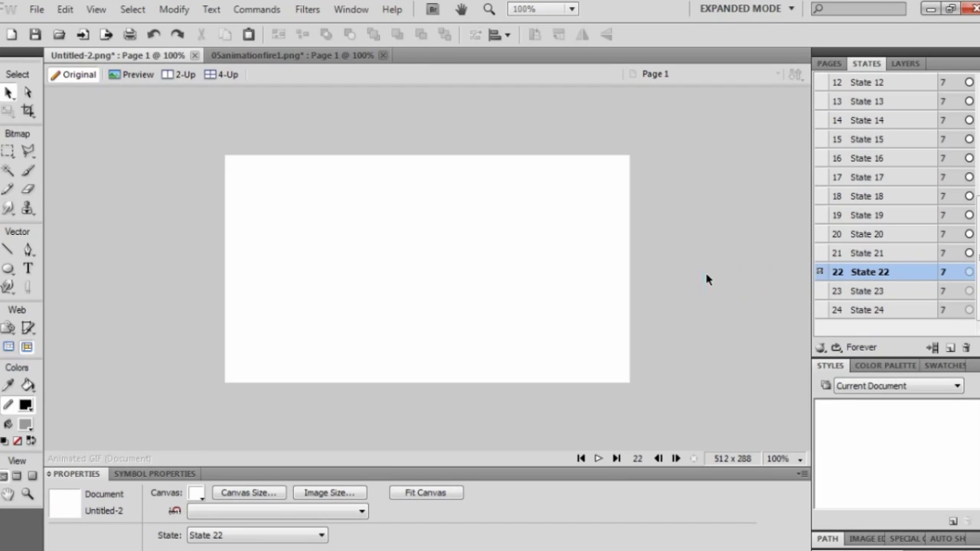
Place Still025 from the starship frames folder onto State 22.
click(414, 550)
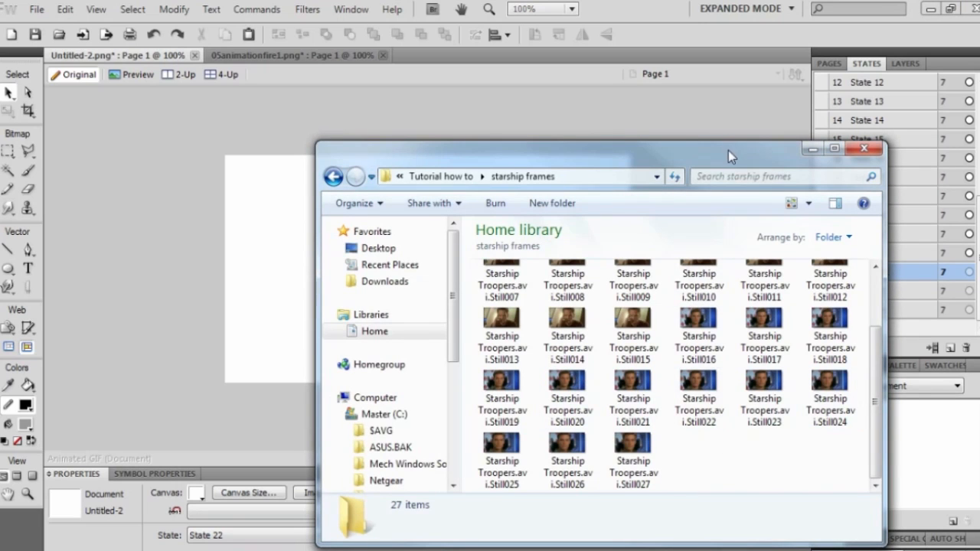
drag(728, 150, 826, 138)
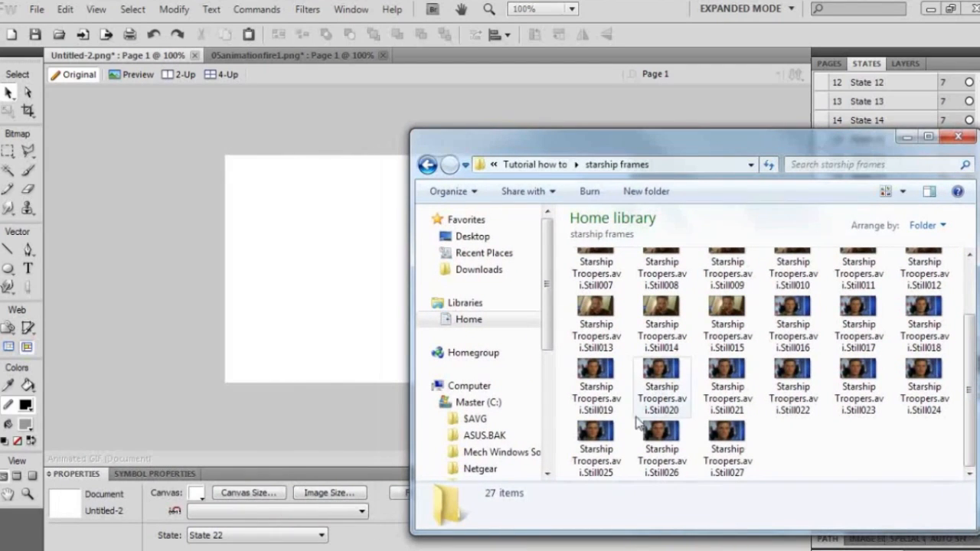
click(601, 446)
drag(360, 284, 332, 249)
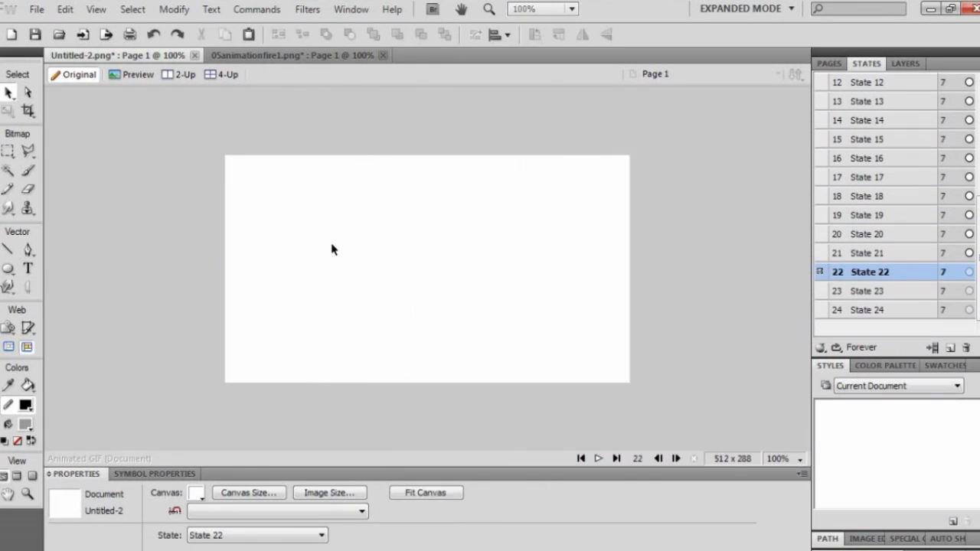
click(692, 234)
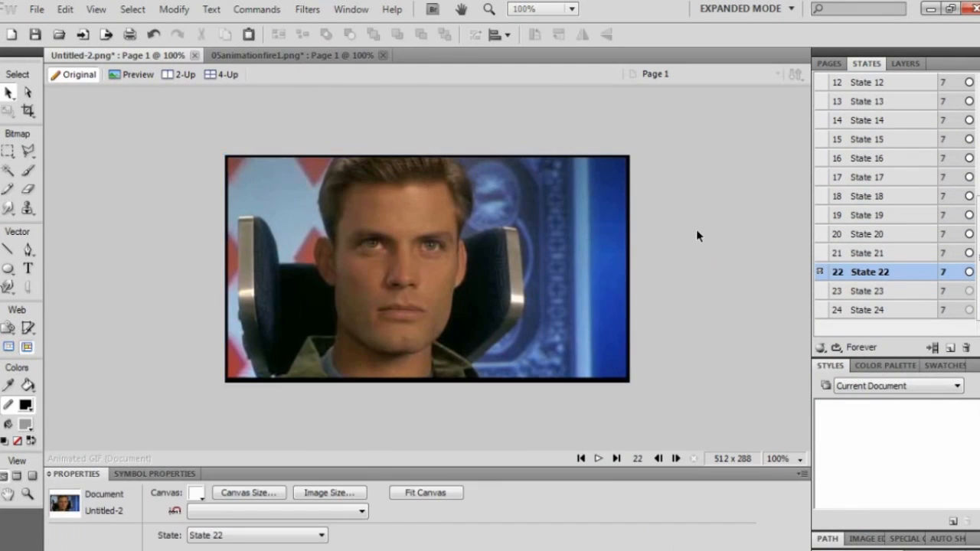
Place Still026 from the starship frames folder onto State 23.
click(882, 295)
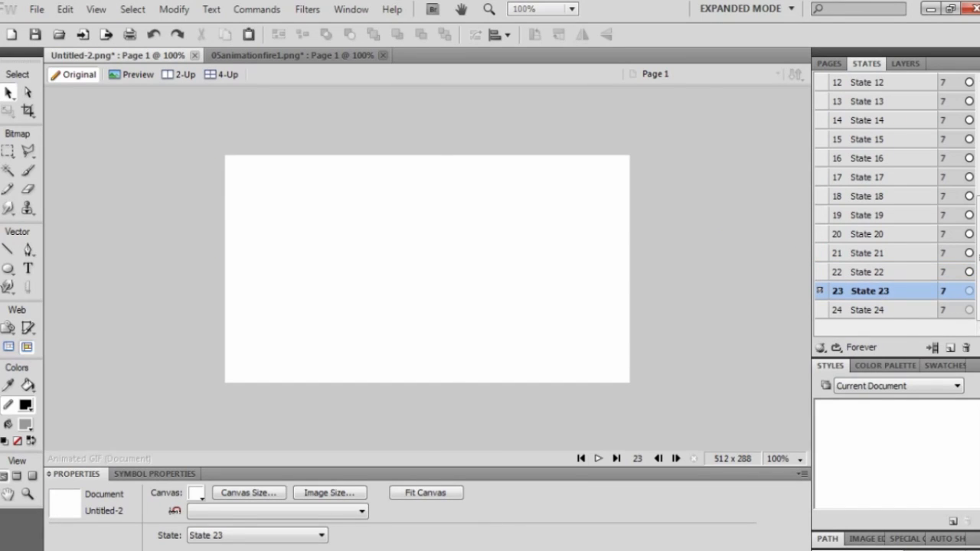
key(alt+Tab)
drag(664, 442, 376, 311)
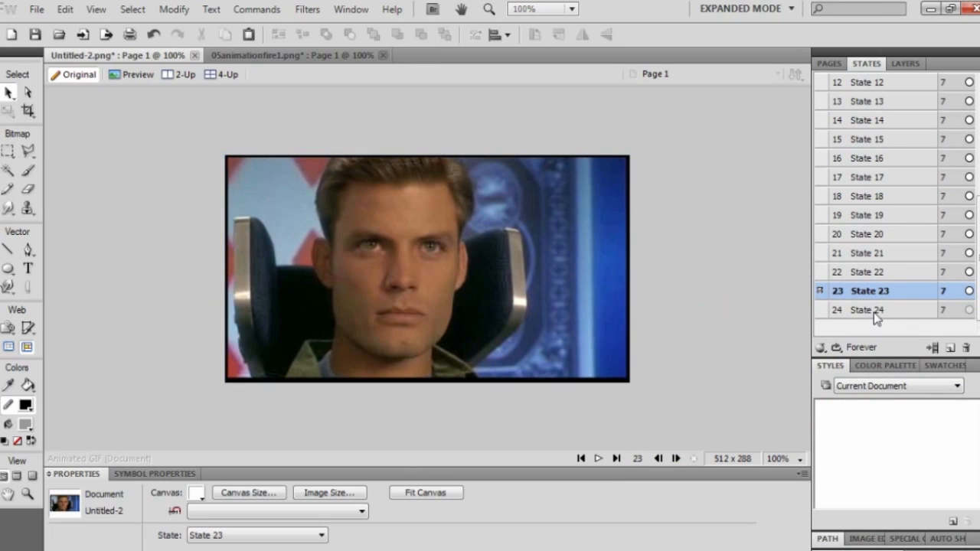
Place Still027 onto State 24 and start the animation playing.
click(873, 310)
key(alt+Tab)
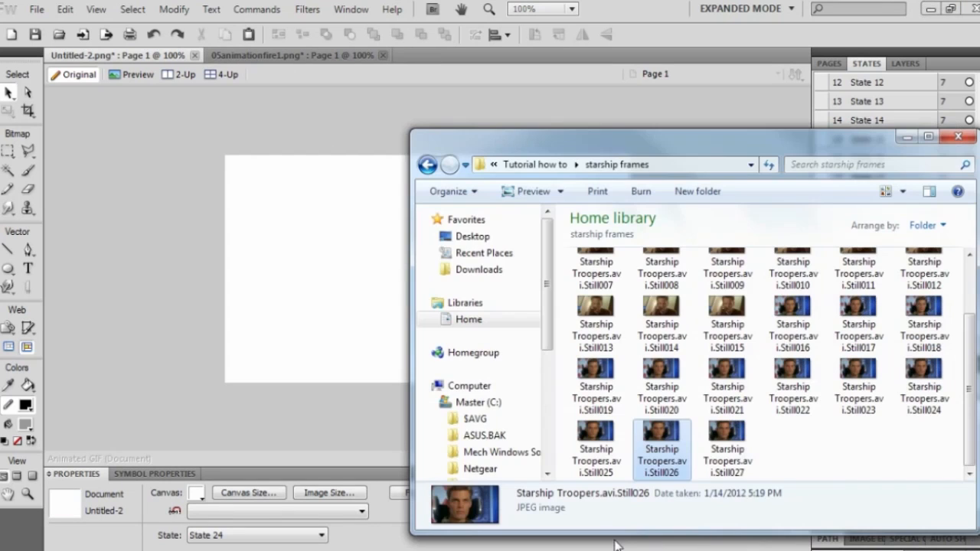
click(741, 452)
drag(742, 452, 219, 324)
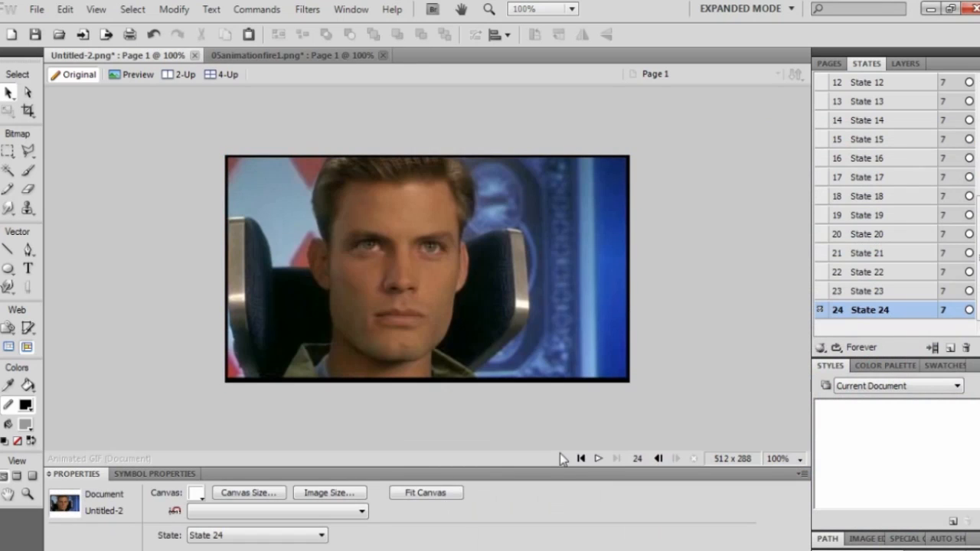
click(599, 459)
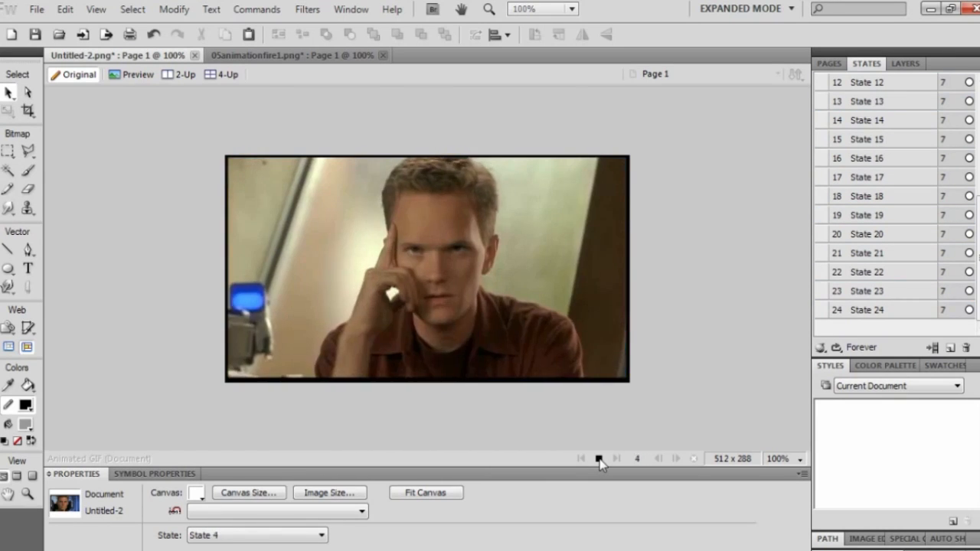
Stop the 24-state animation preview, leaving it on State 17.
click(600, 459)
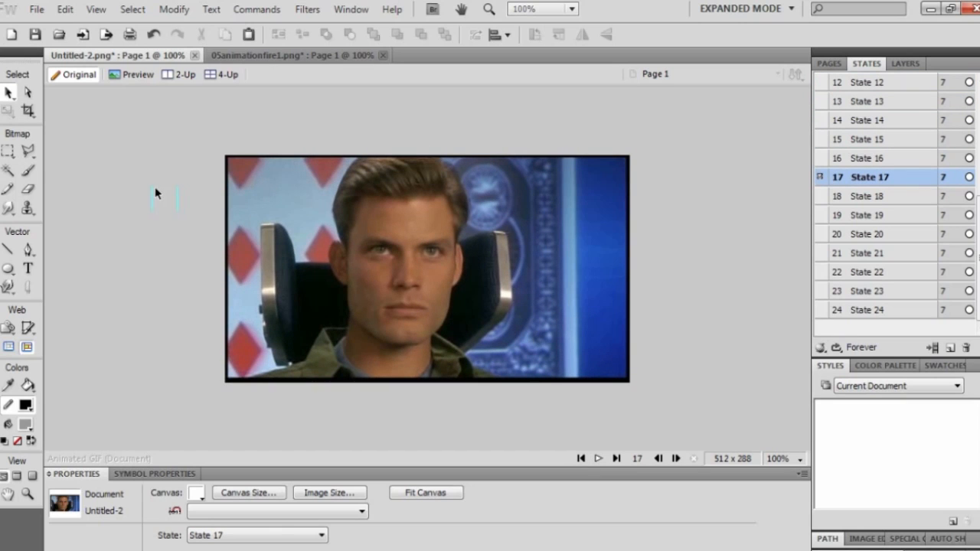
Run the Export Wizard as an Animated GIF and widen the export preview window.
click(36, 9)
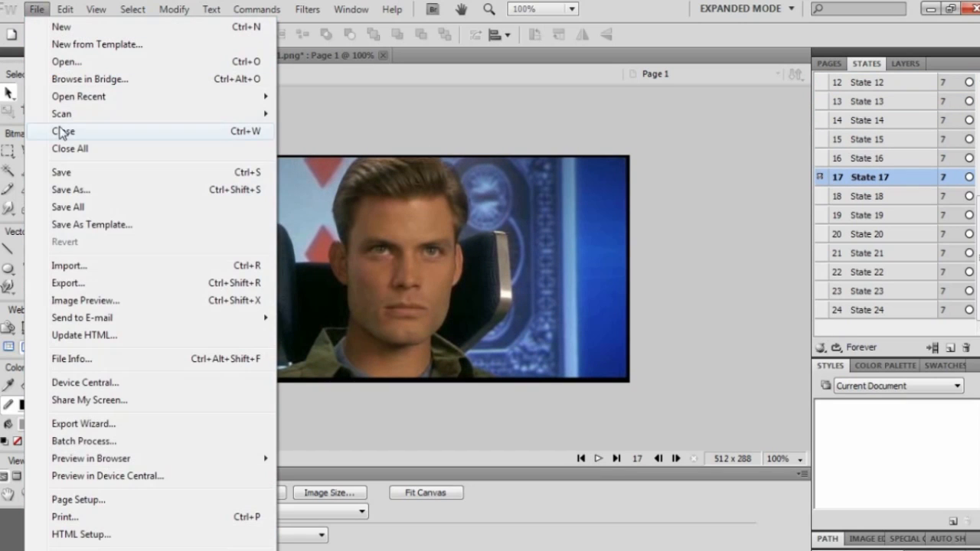
click(121, 429)
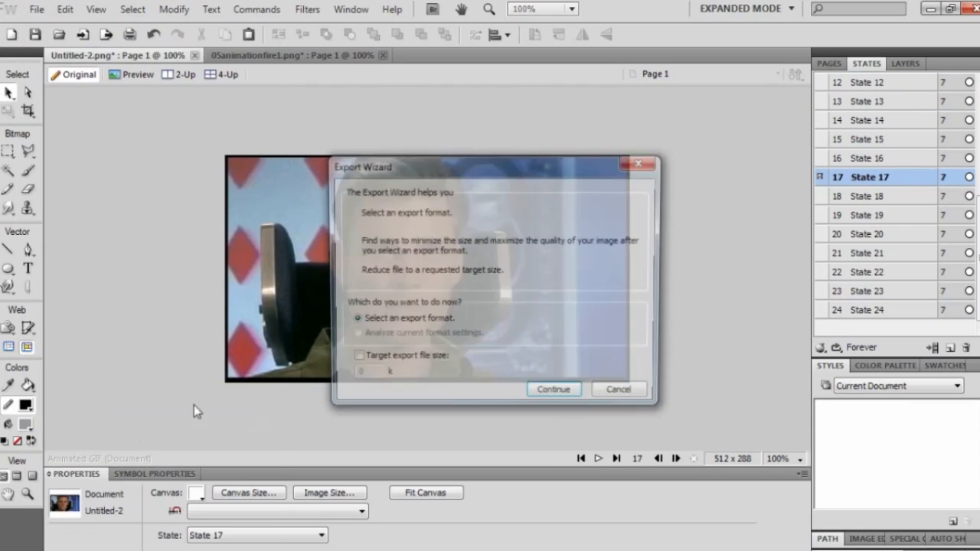
click(552, 395)
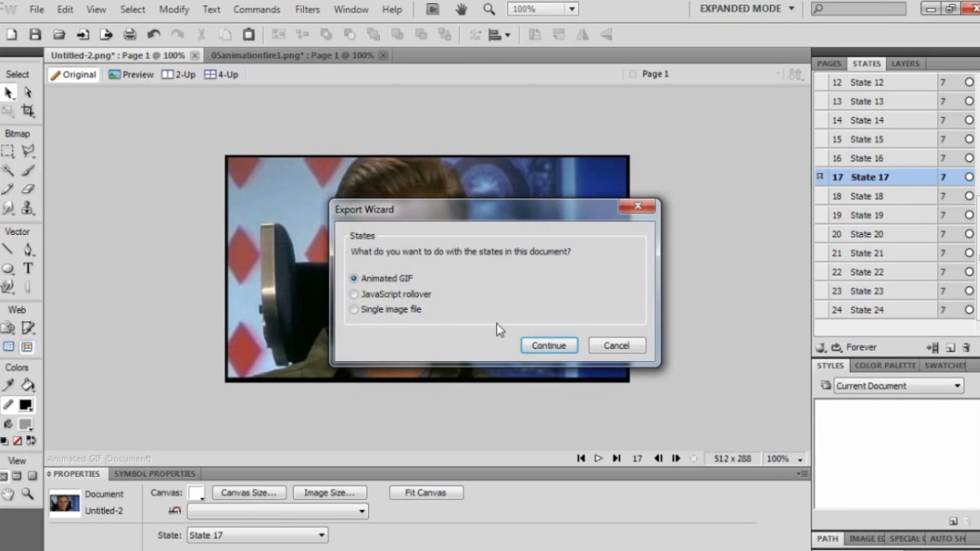
click(548, 345)
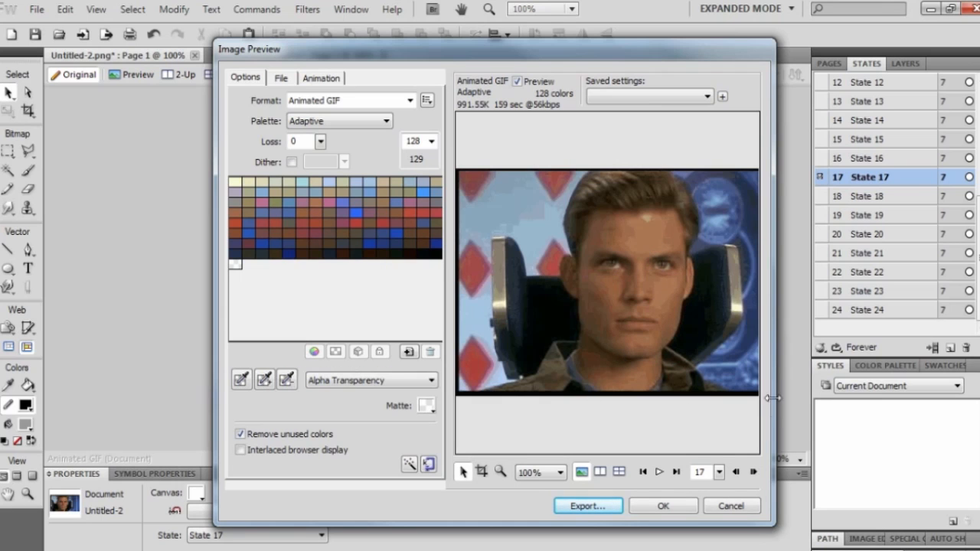
drag(775, 395, 903, 395)
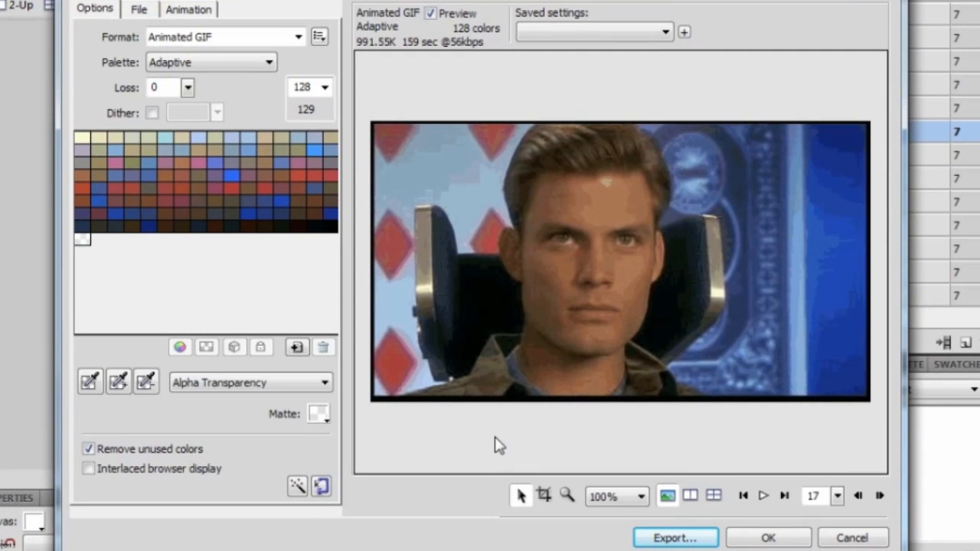
Set the preview palette to Exact with 256 colours.
click(324, 87)
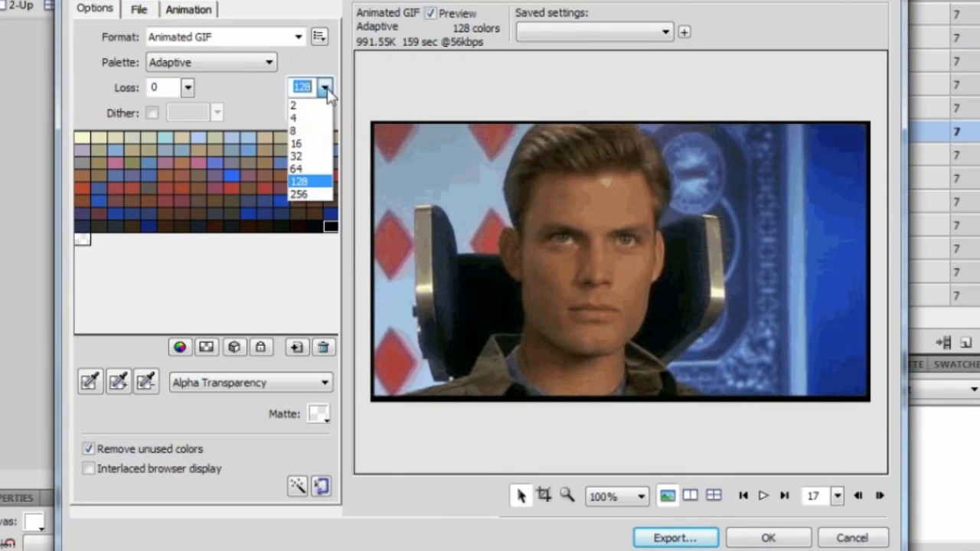
click(303, 195)
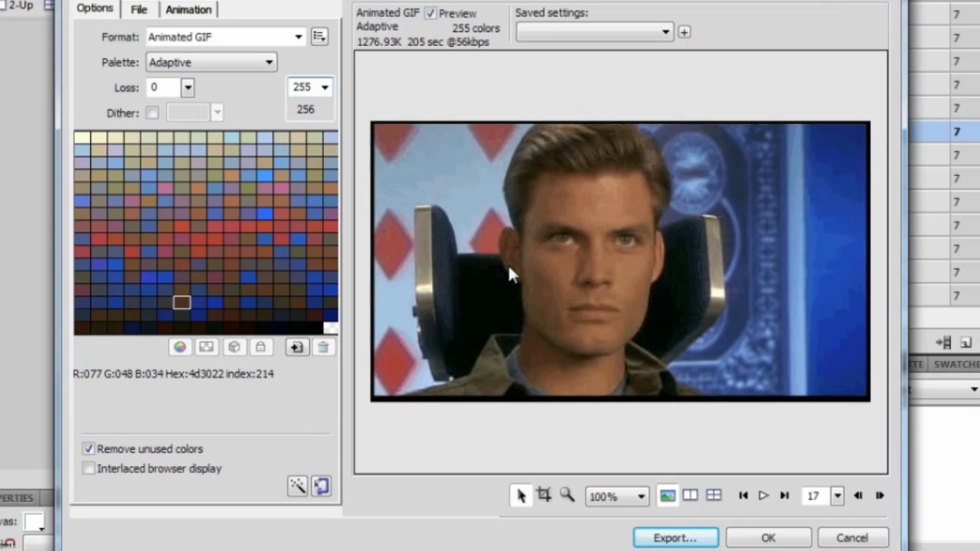
click(269, 63)
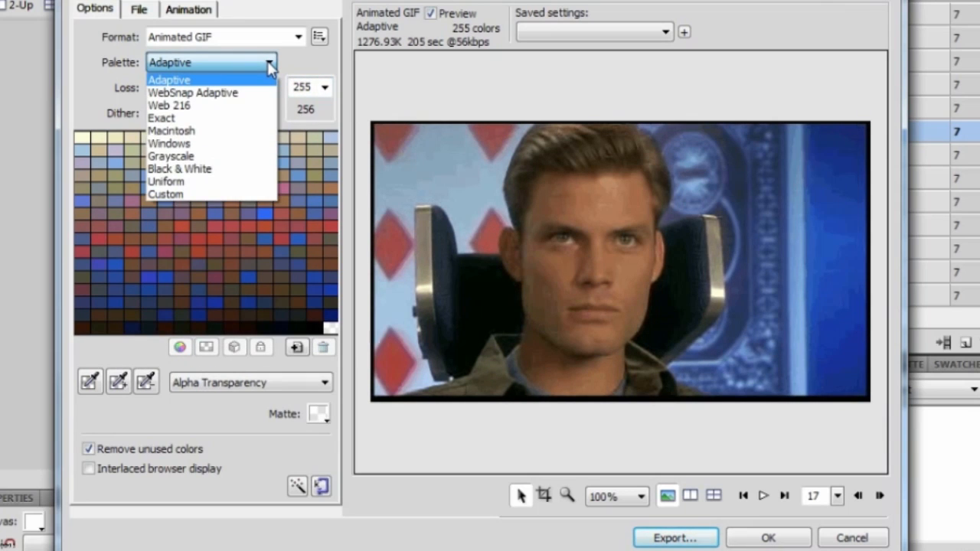
click(251, 120)
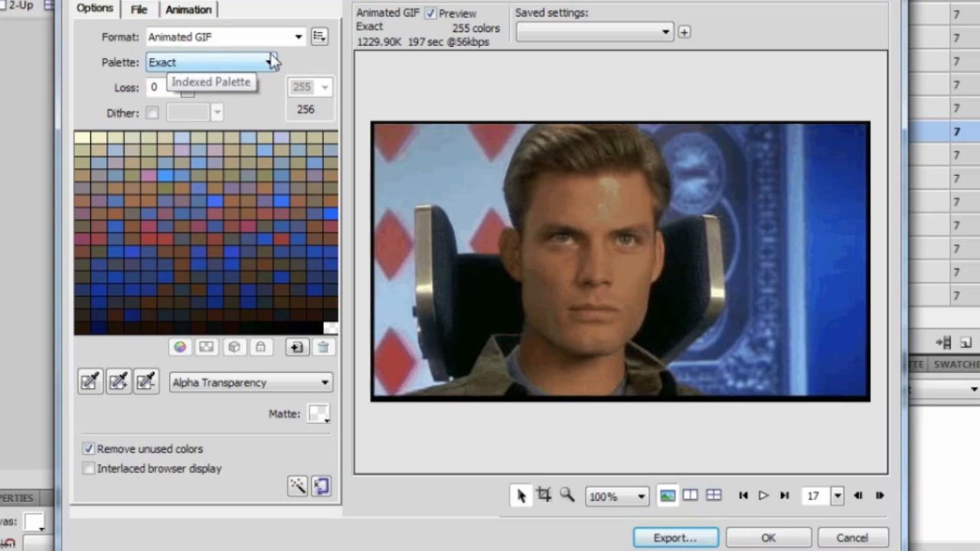
Play and stop the export preview, then cancel without exporting.
click(765, 496)
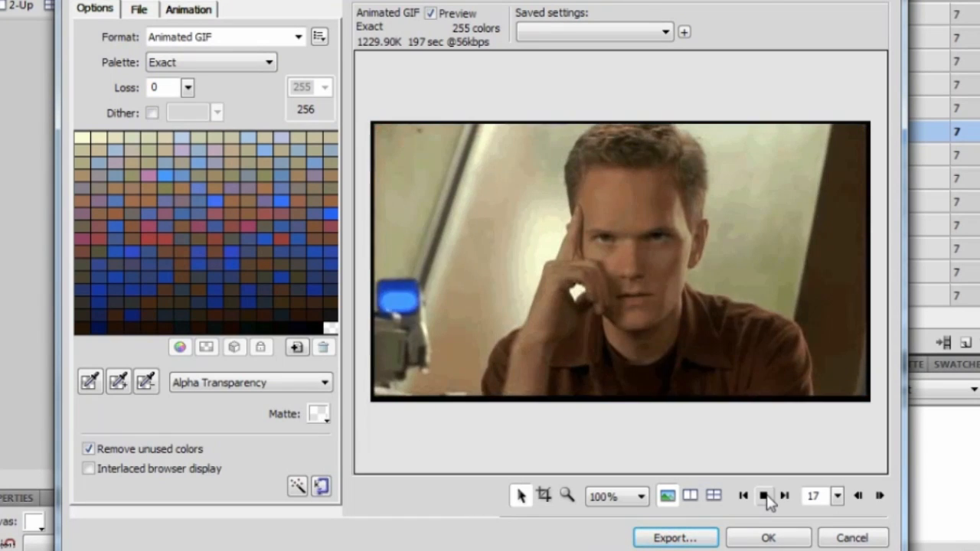
click(765, 496)
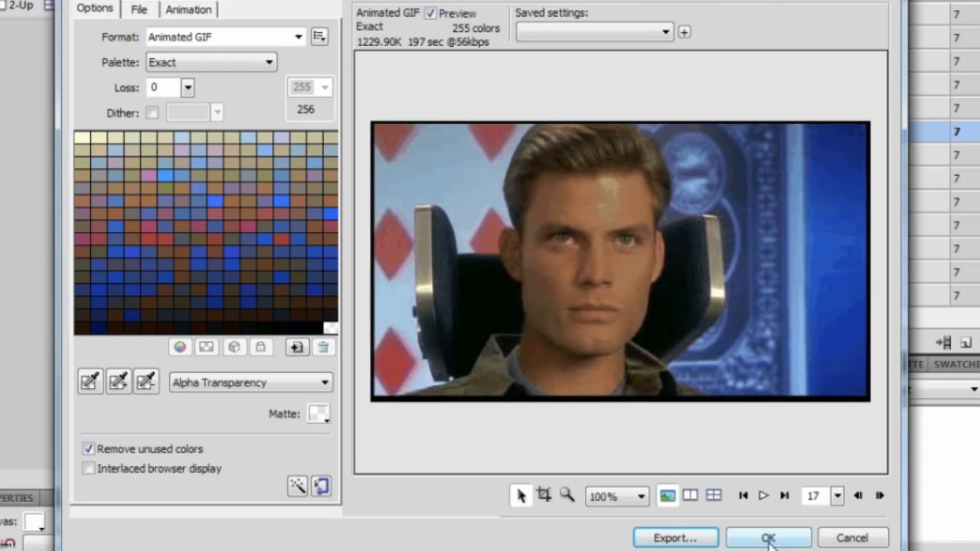
click(848, 538)
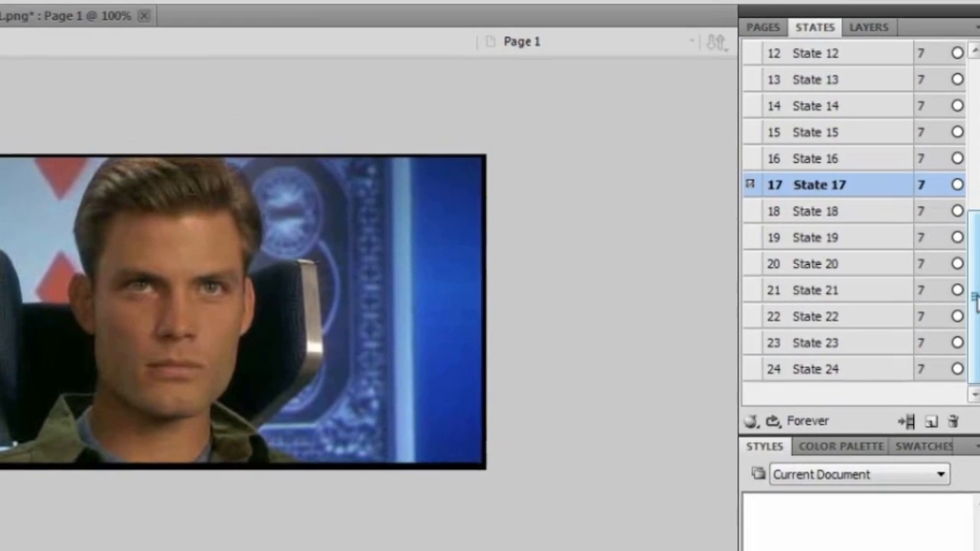
Select States 1 through 24 and change their delay from 7 to 10/100 second.
drag(976, 301, 971, 134)
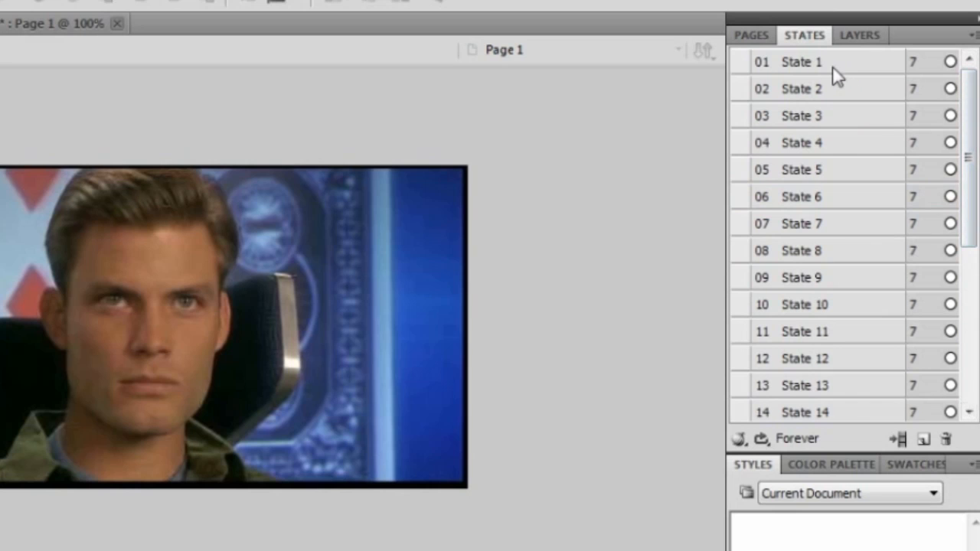
click(833, 66)
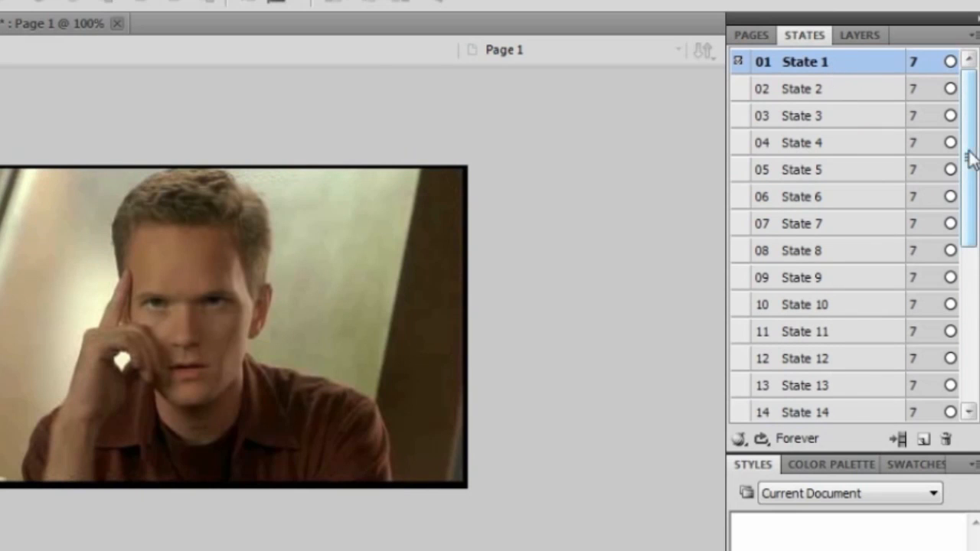
drag(969, 141, 970, 311)
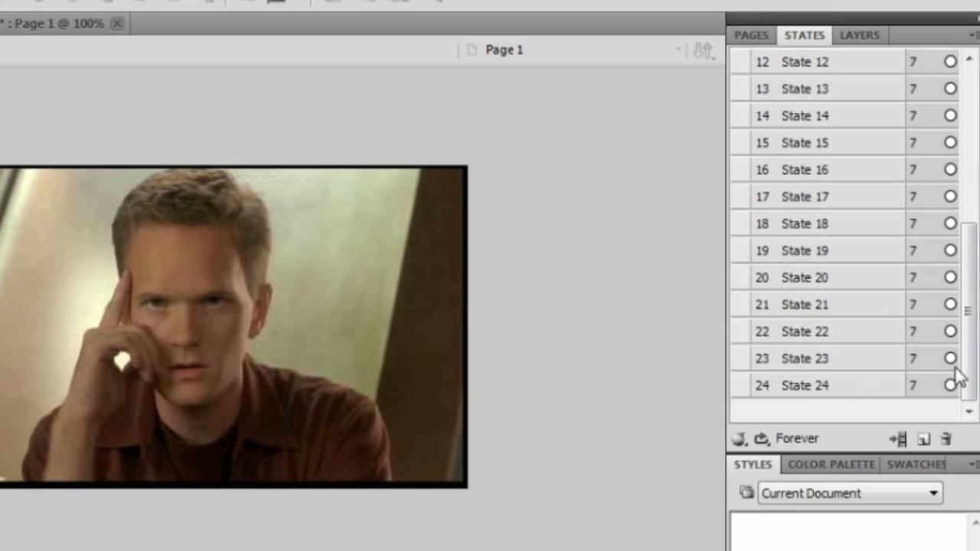
drag(956, 372, 958, 186)
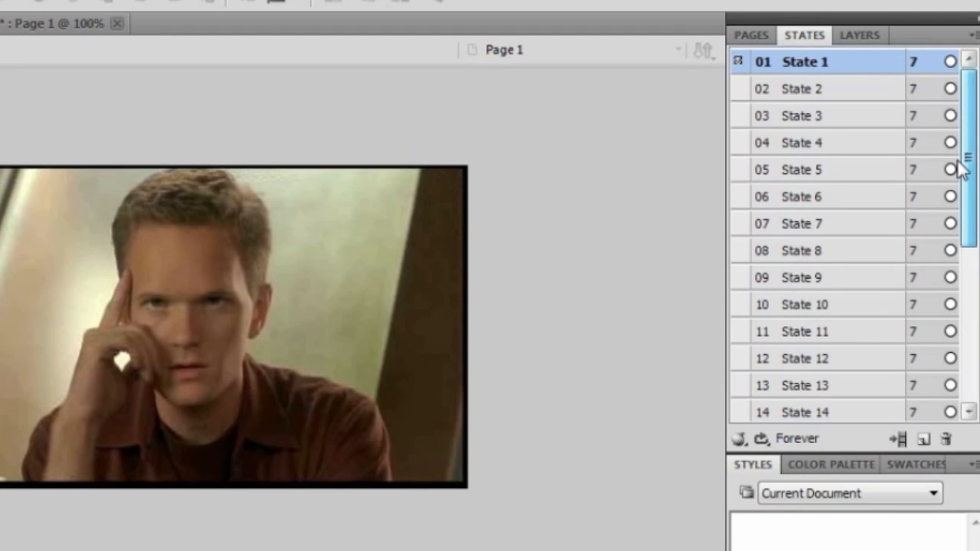
scroll(958, 162, down, 4)
shift+click(873, 387)
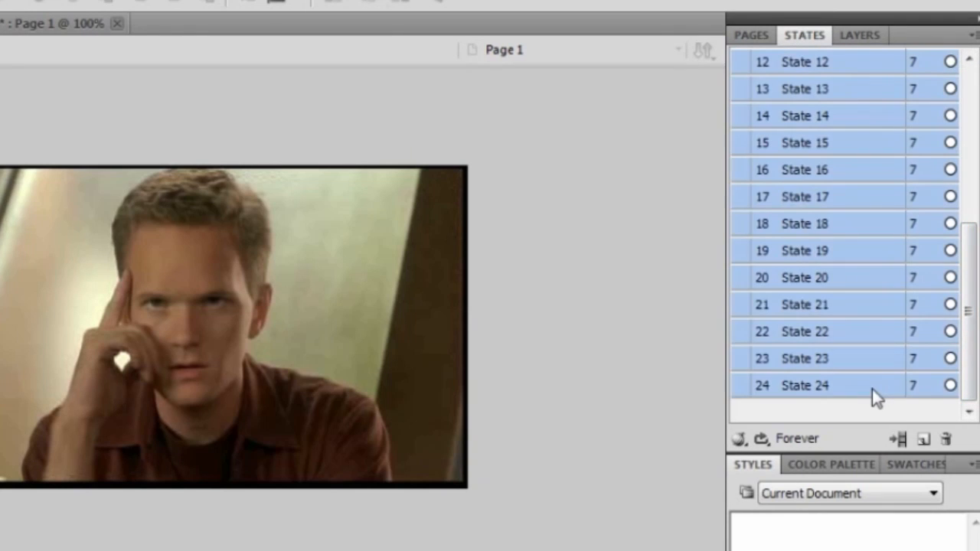
double_click(914, 385)
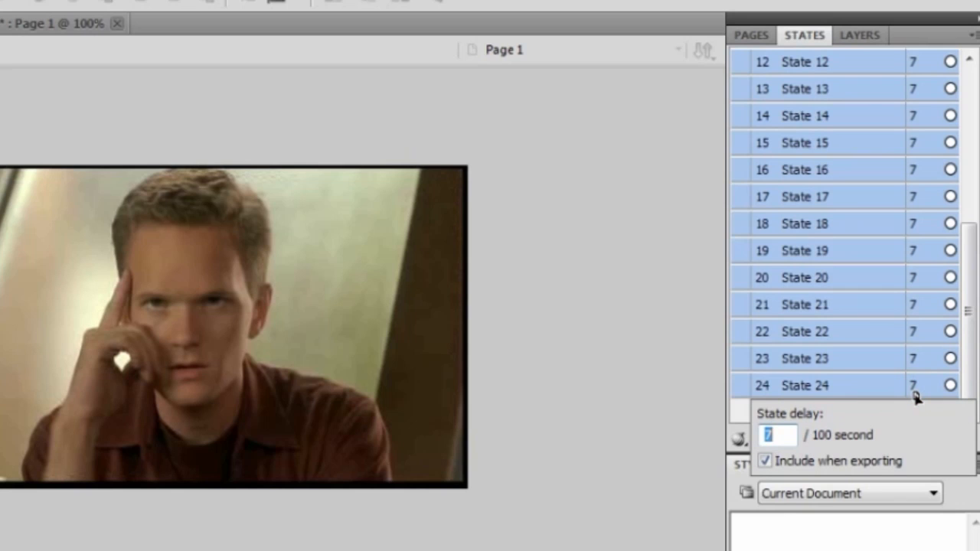
key(Return)
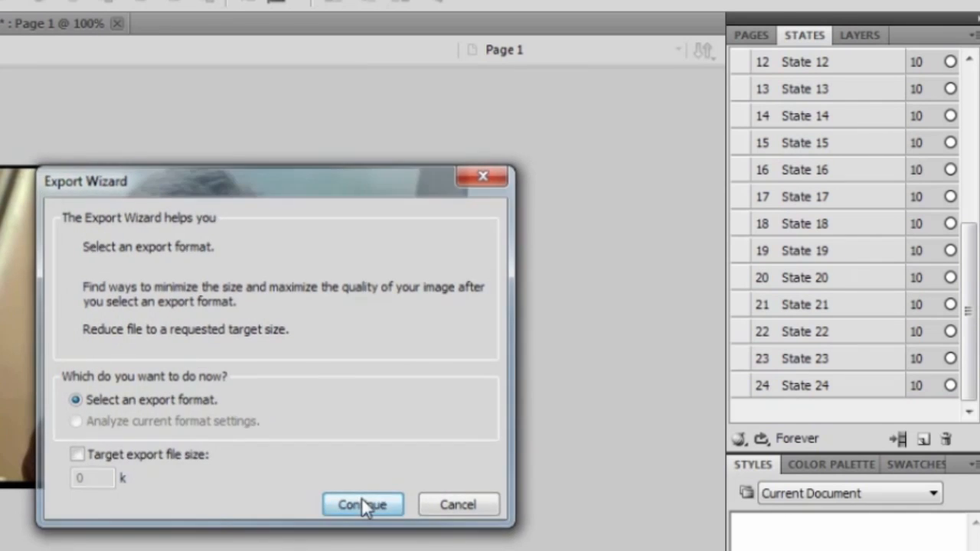
Continue the Export Wizard as an Animated GIF with an Adaptive 256-colour palette.
click(361, 505)
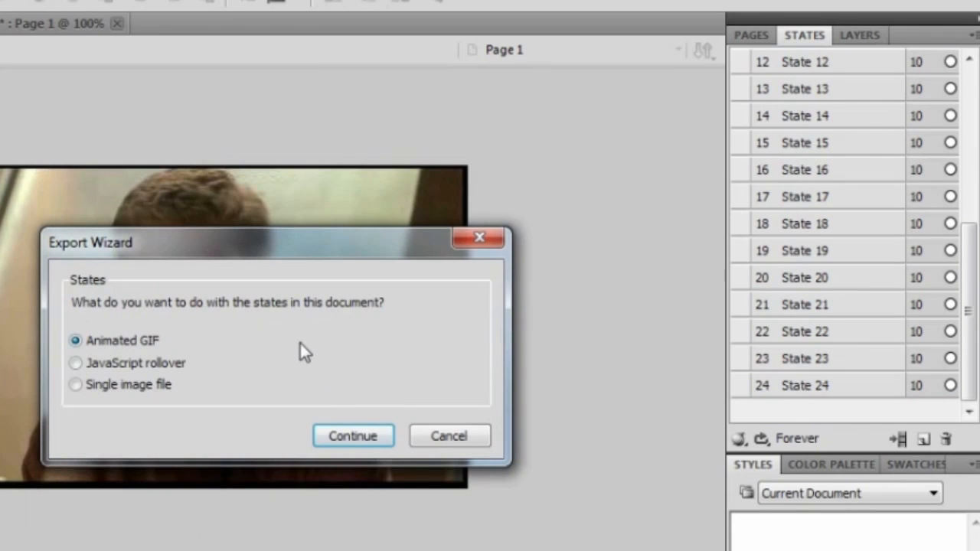
click(352, 437)
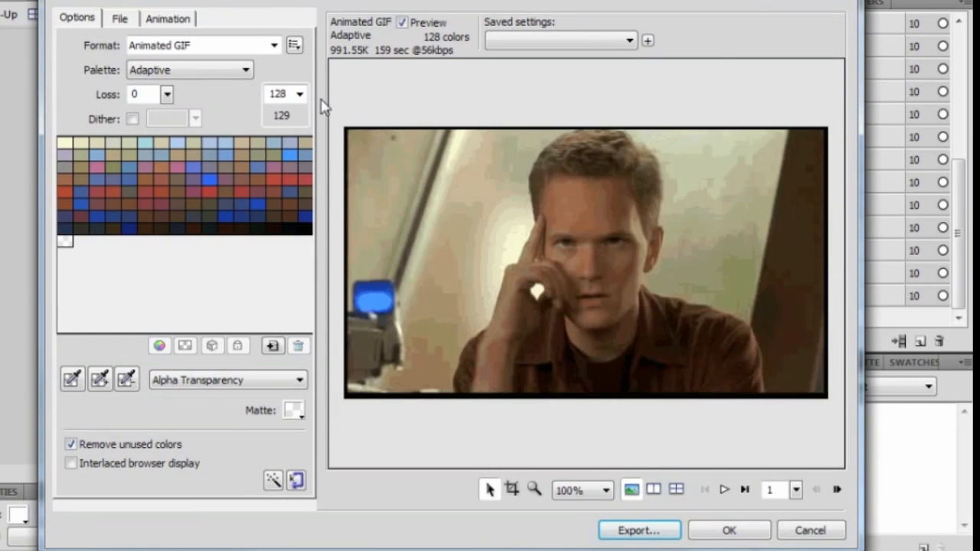
click(237, 69)
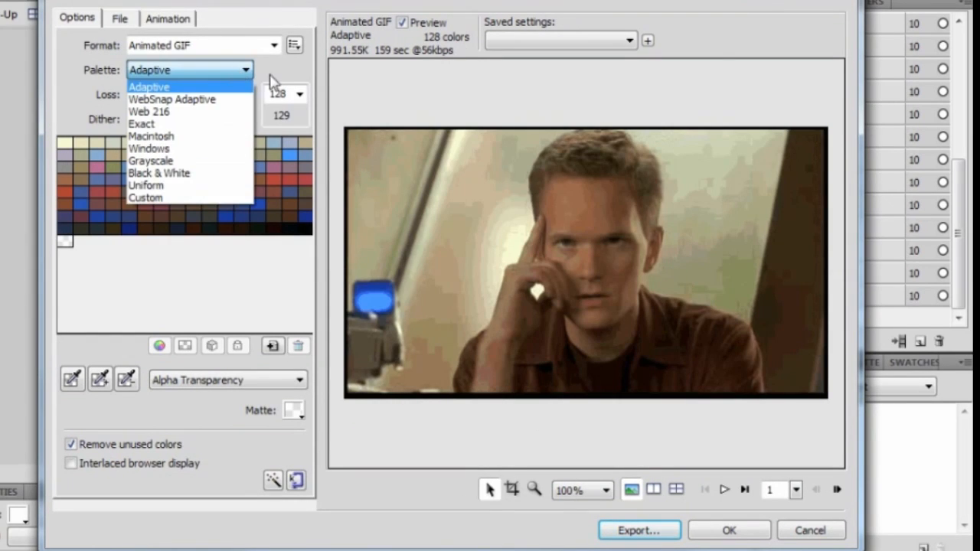
click(298, 94)
click(288, 198)
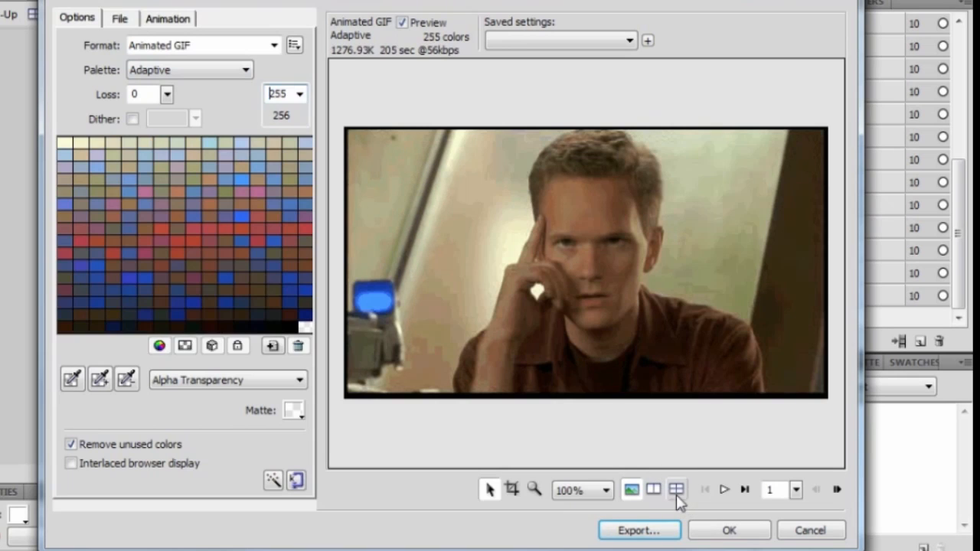
Preview the animation, review the File and Animation settings, then export.
click(724, 491)
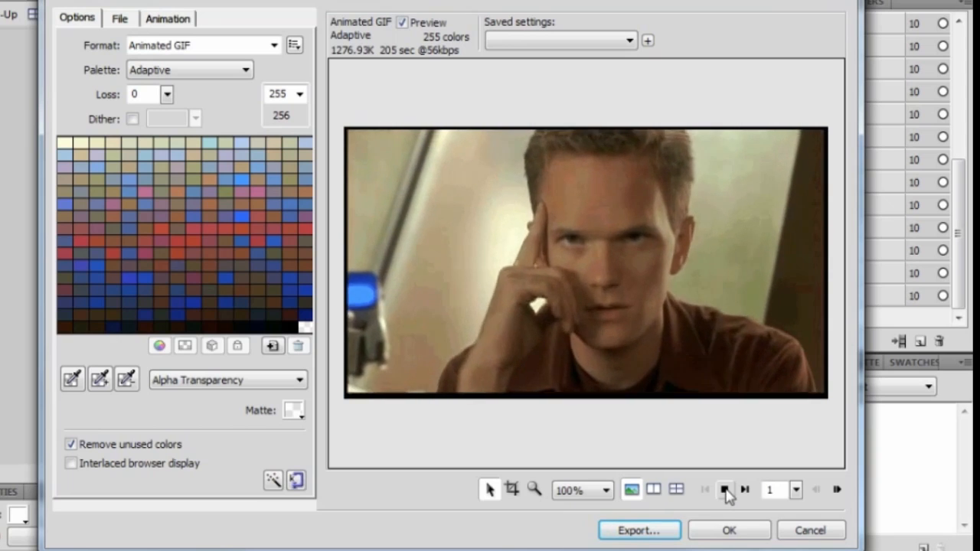
click(725, 491)
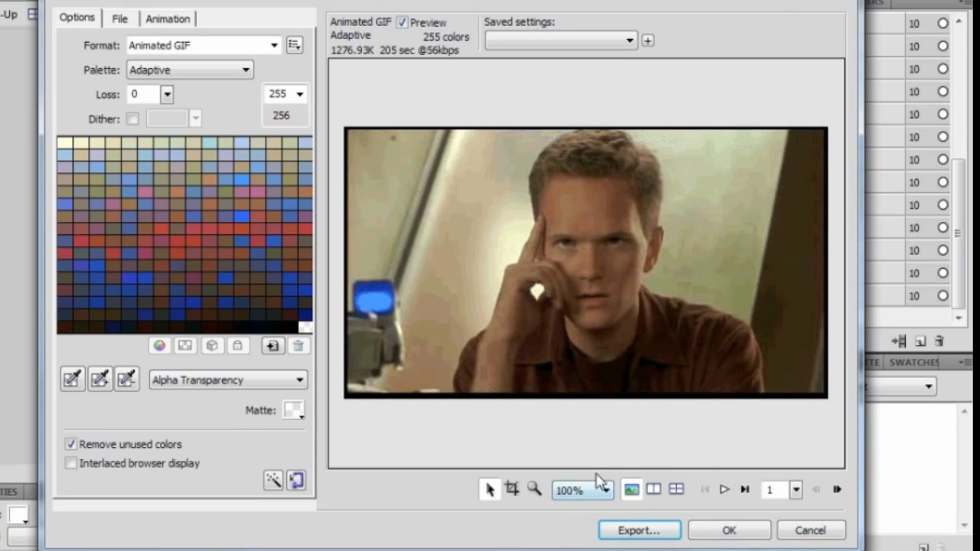
click(120, 23)
click(168, 19)
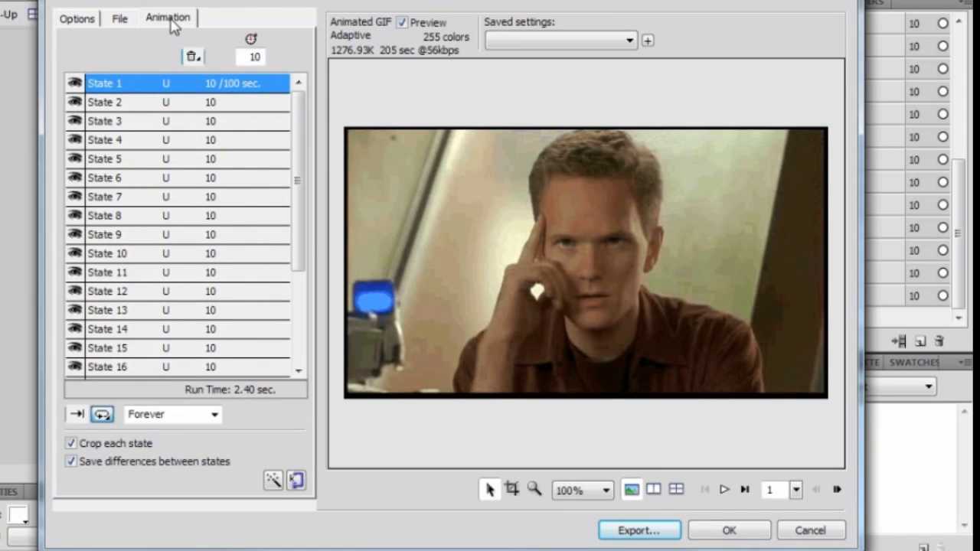
drag(298, 189, 298, 131)
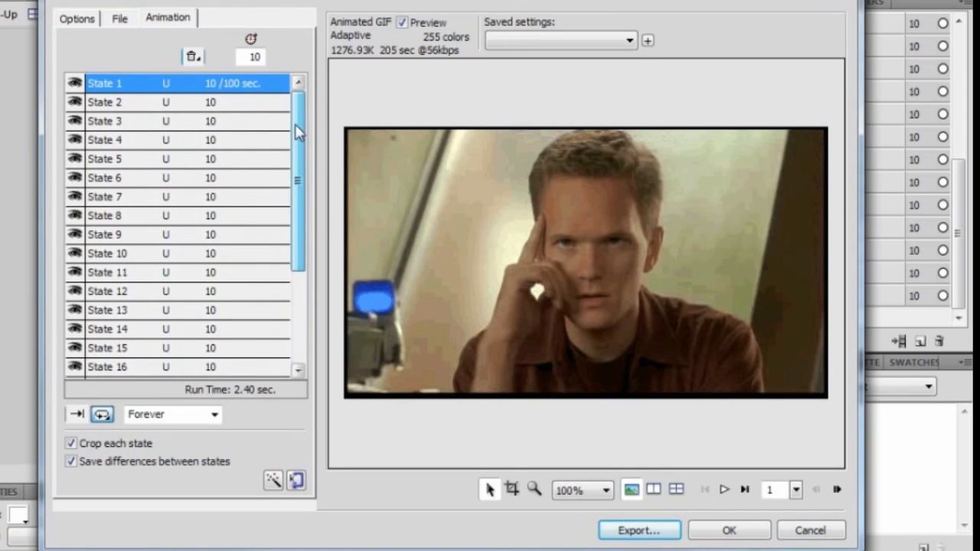
drag(297, 232, 302, 161)
click(84, 21)
click(120, 20)
click(76, 18)
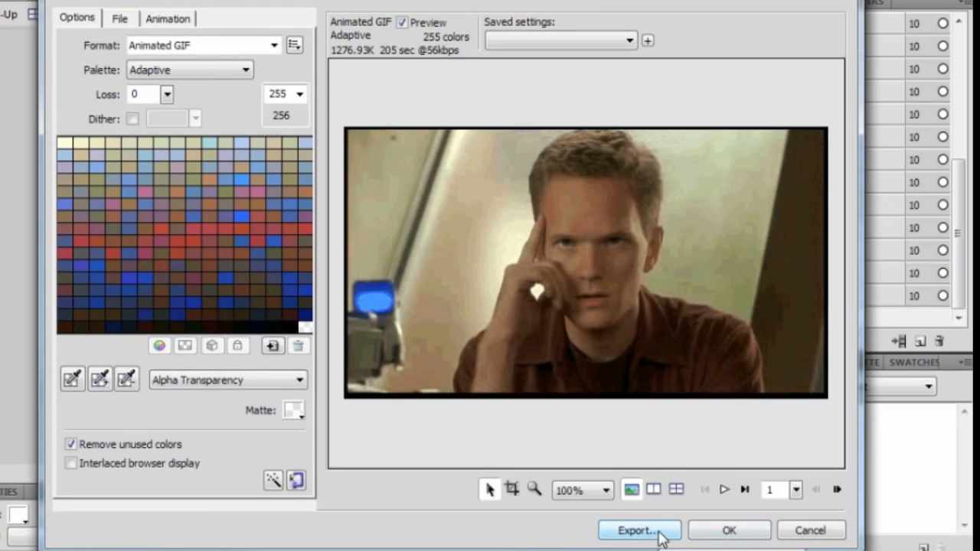
click(634, 531)
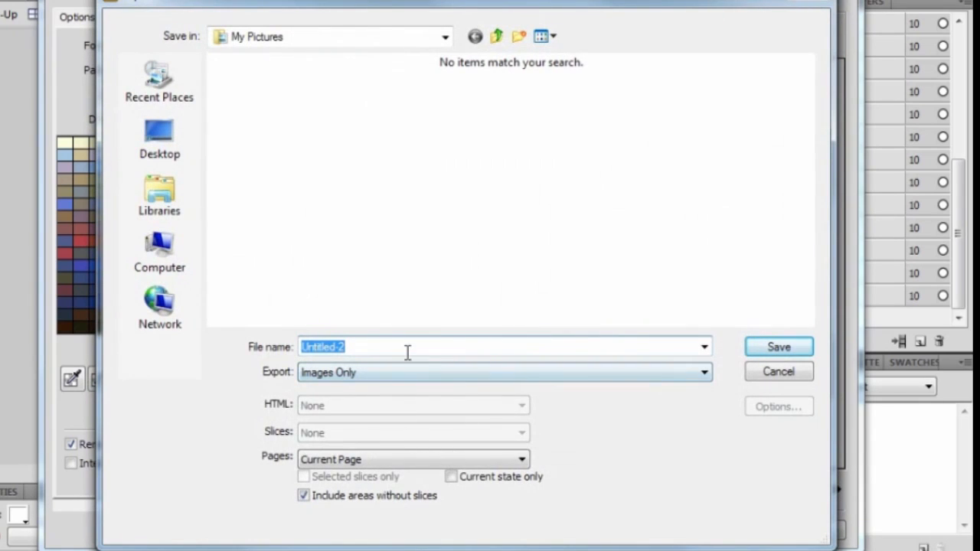
Save the exported GIF to the Desktop as 'super amazing animated gif'.
click(163, 150)
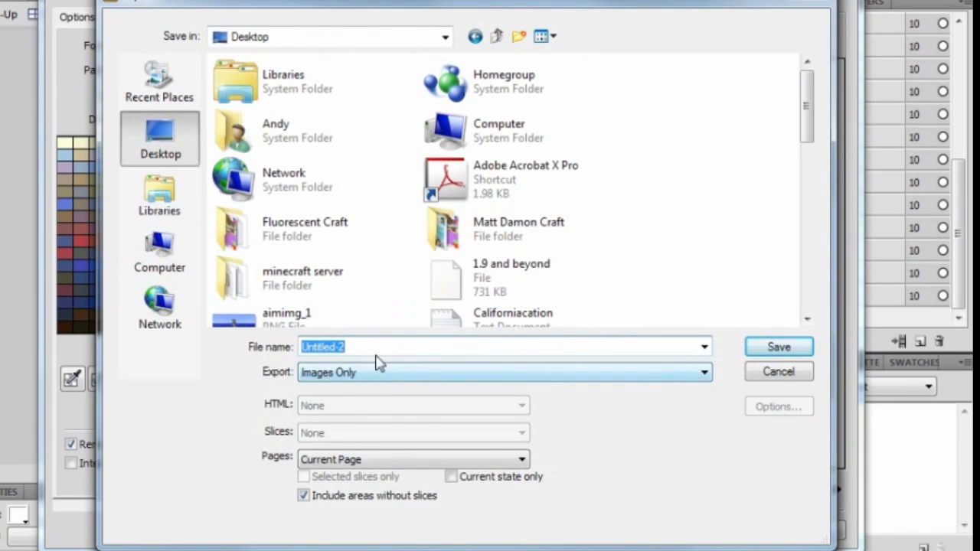
text(super amazing animated gif)
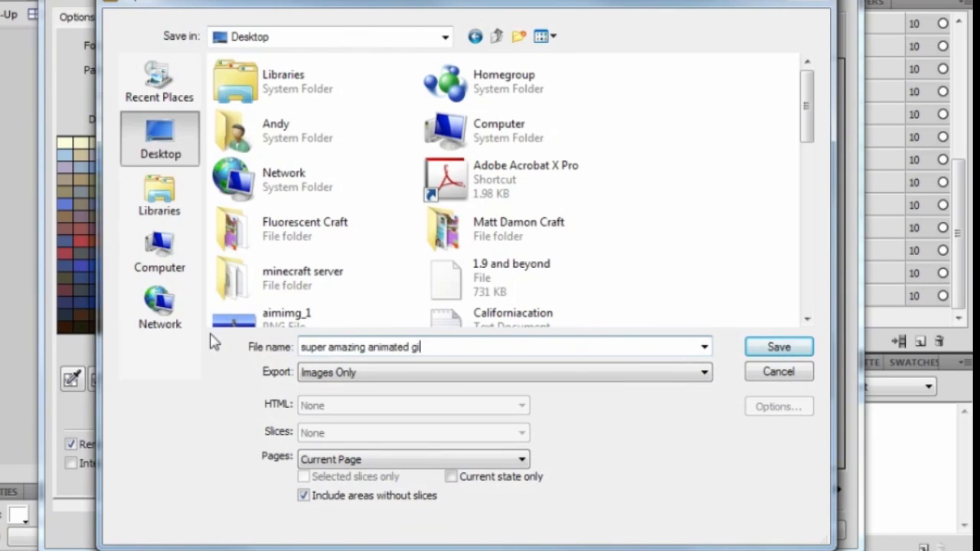
click(777, 346)
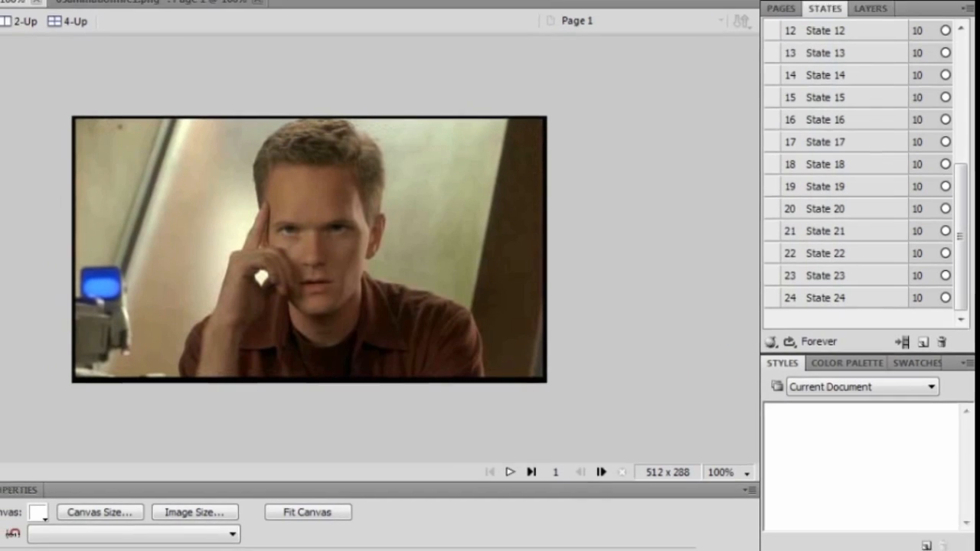
Show the list of Desktop items from the taskbar's Desktop toolbar.
click(904, 548)
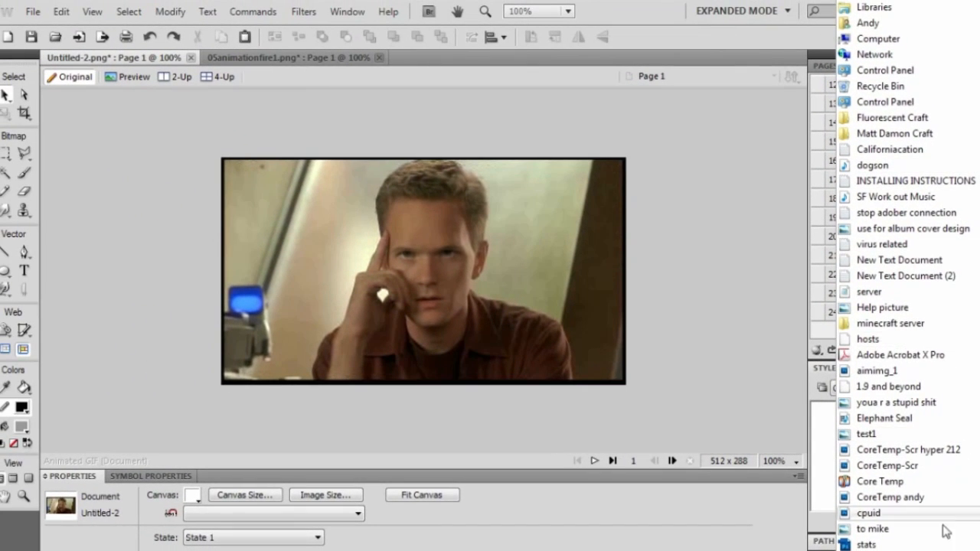
mouse_move(940, 550)
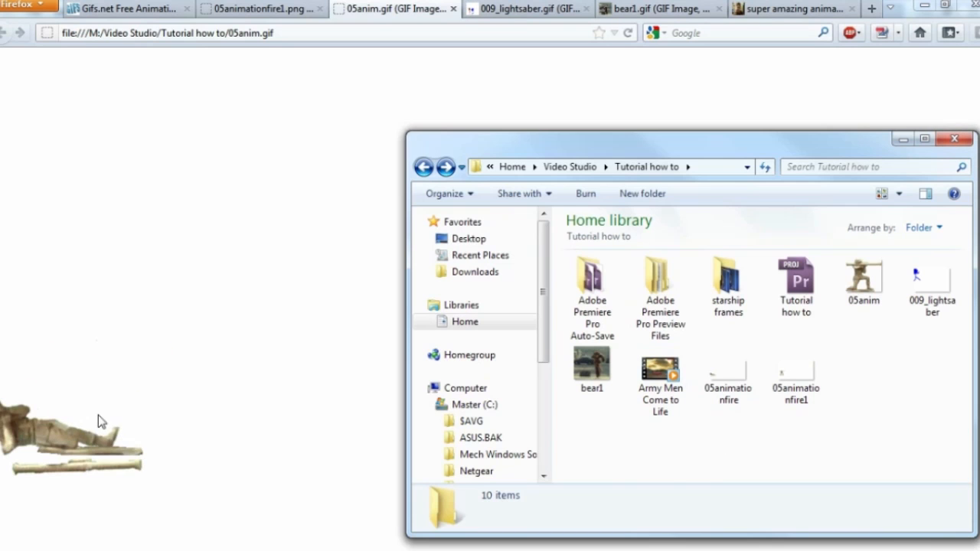
Play the Army Men Come to Life MP4 video from Explorer.
click(663, 383)
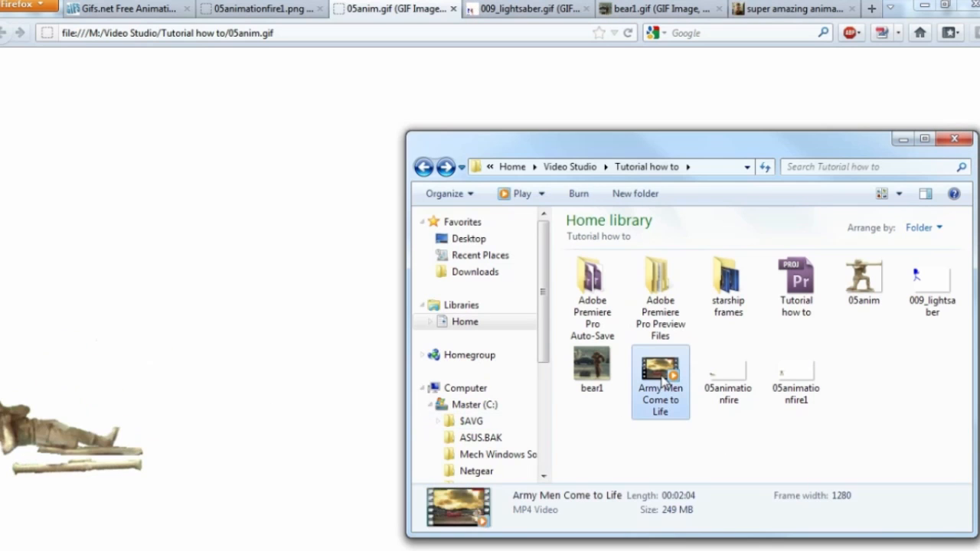
double_click(662, 383)
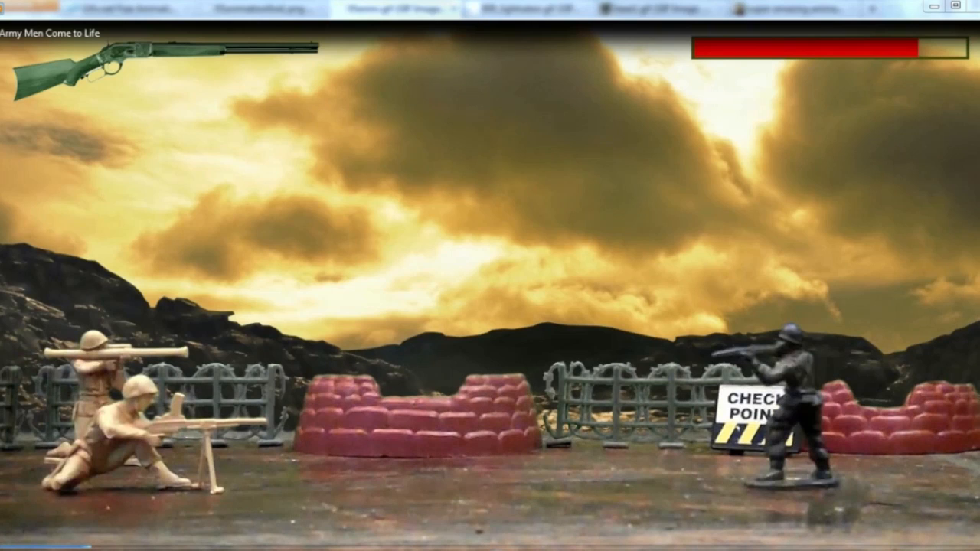